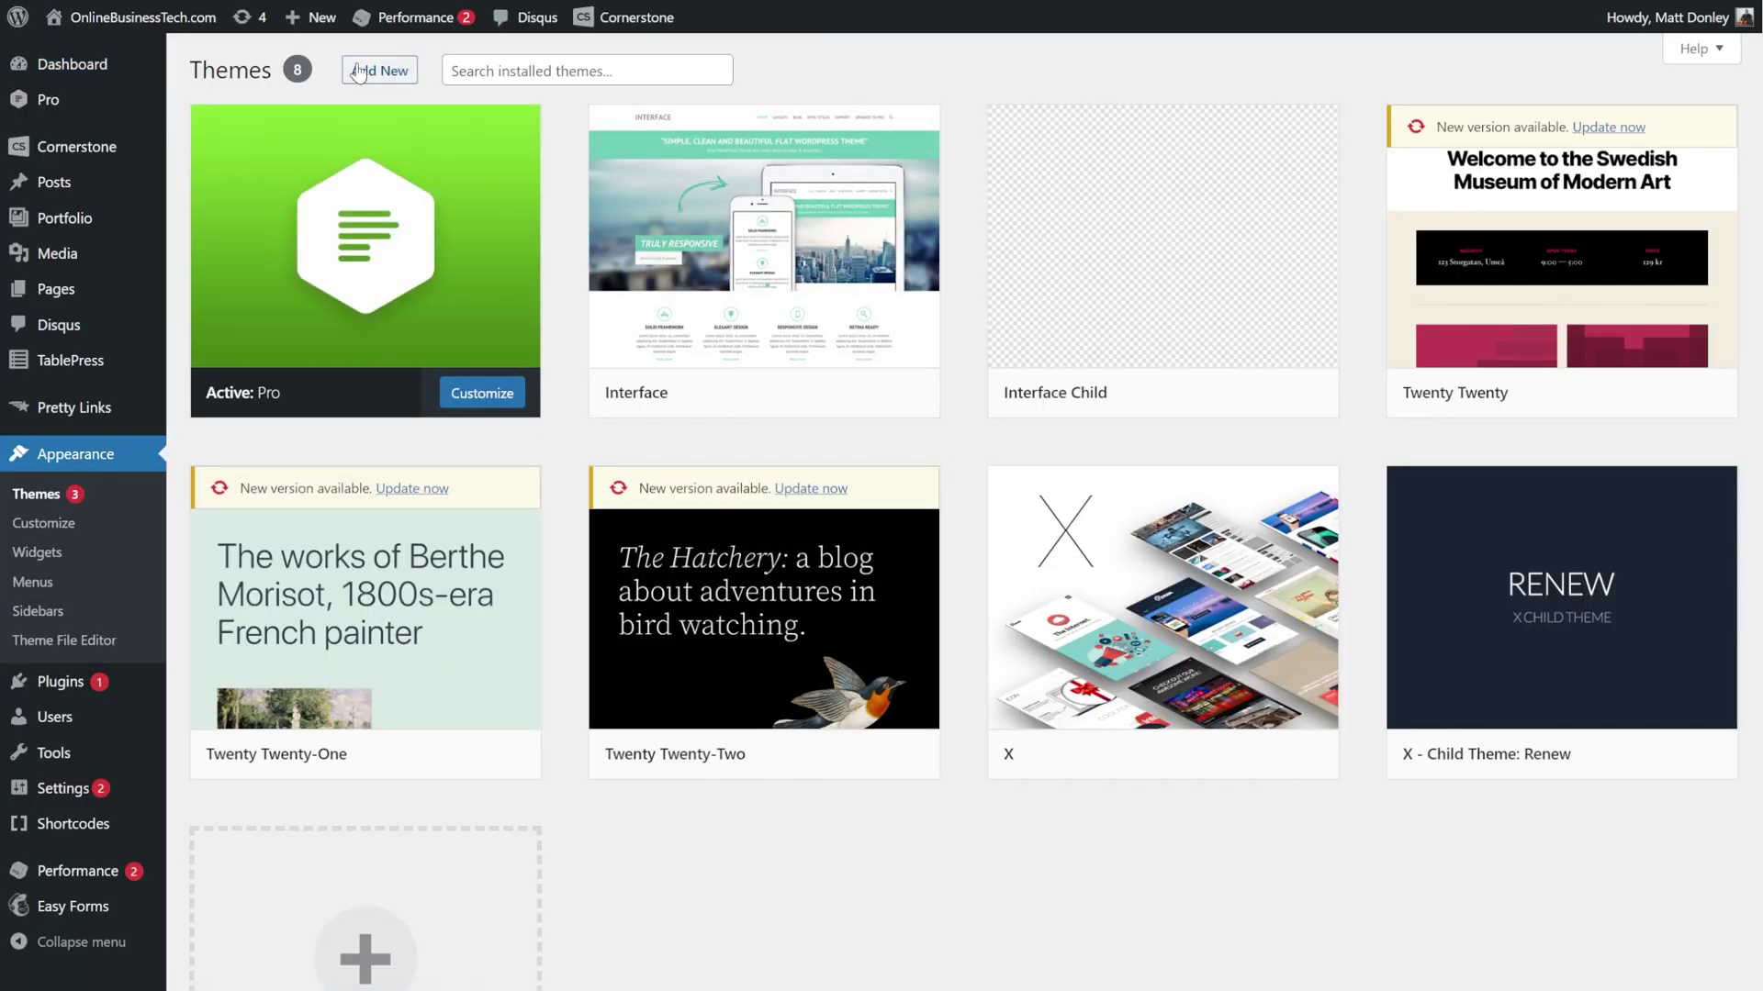
Open the catalogue for adding new themes and browse the popular ones.
left_click(358, 72)
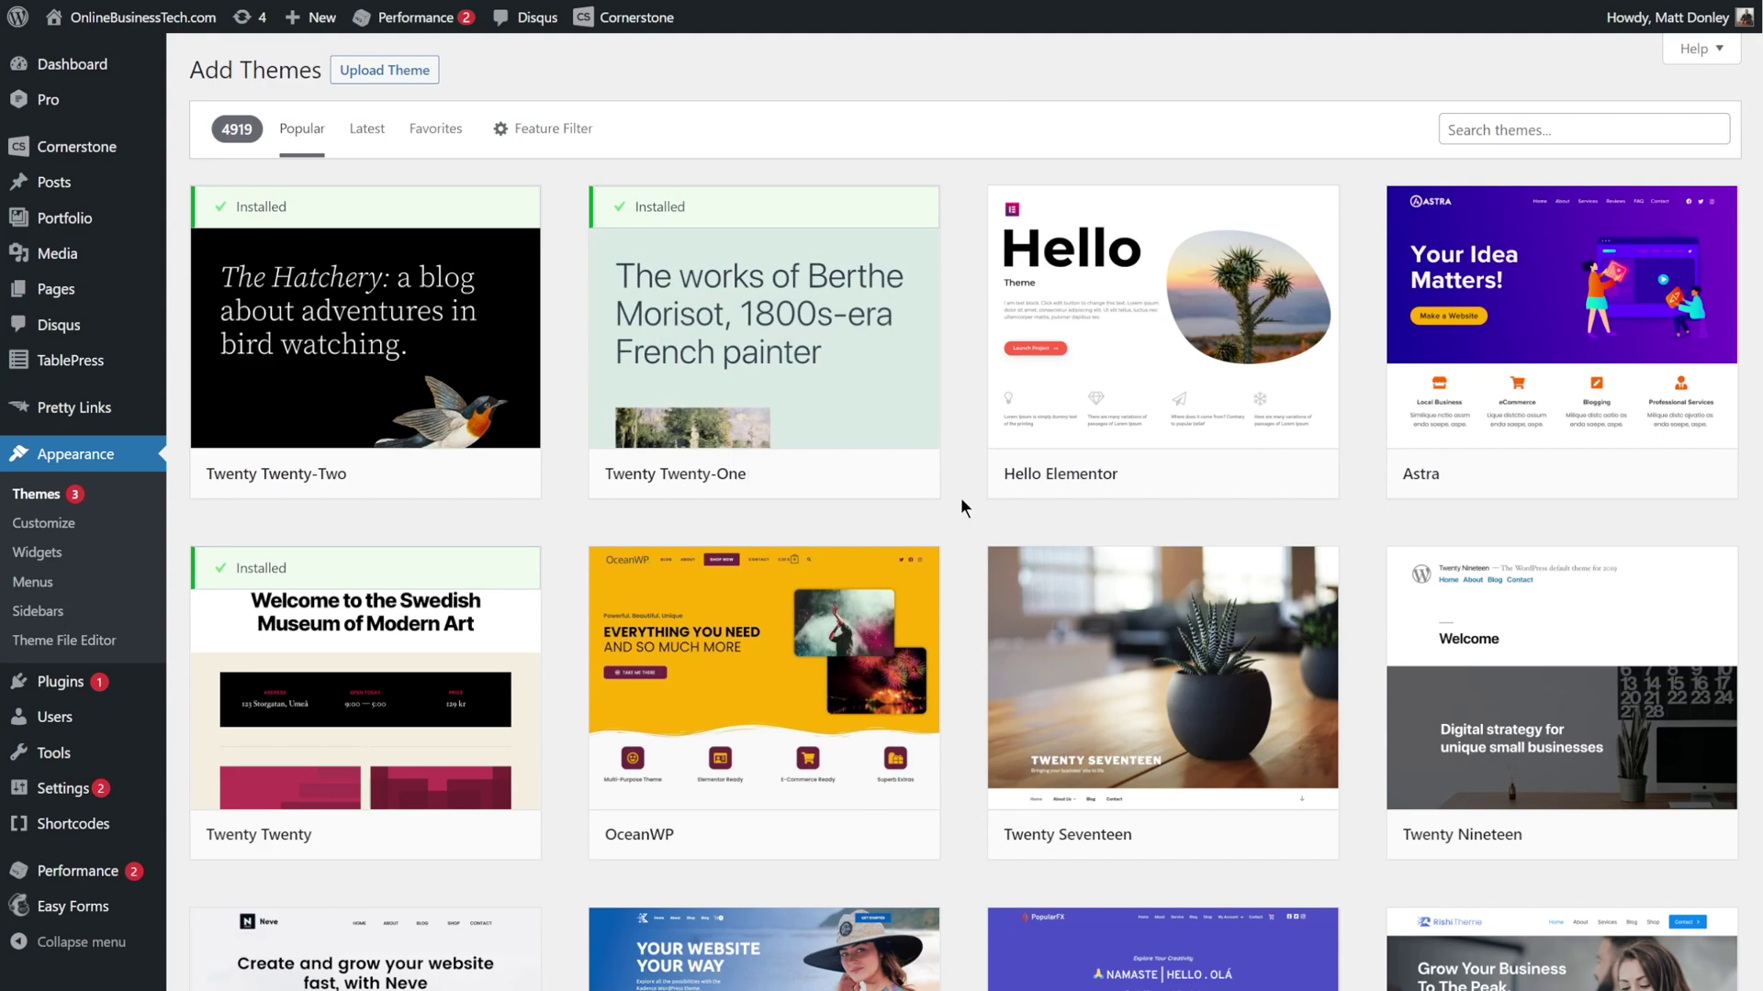
scroll(960, 497, "down", 3)
scroll(954, 525, "down", 6)
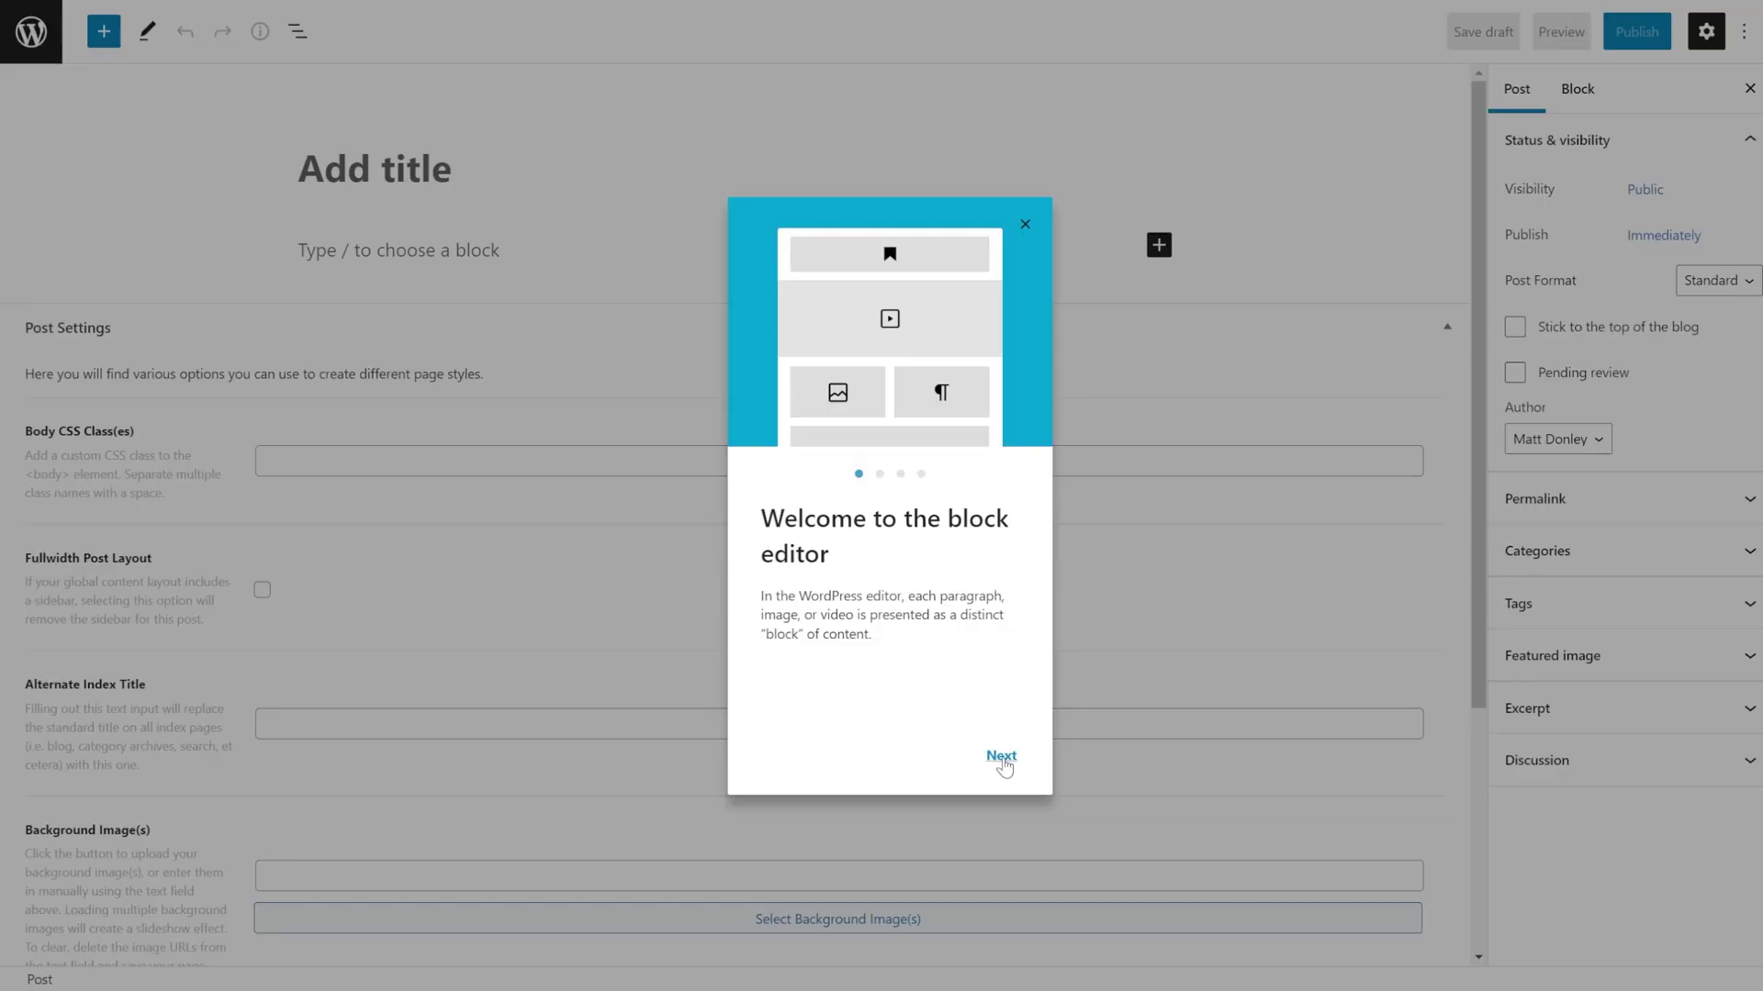
Go through and dismiss the block editor's welcome guide, and title the post "New Post".
left_click(1003, 653)
left_click(1004, 652)
left_click(1004, 653)
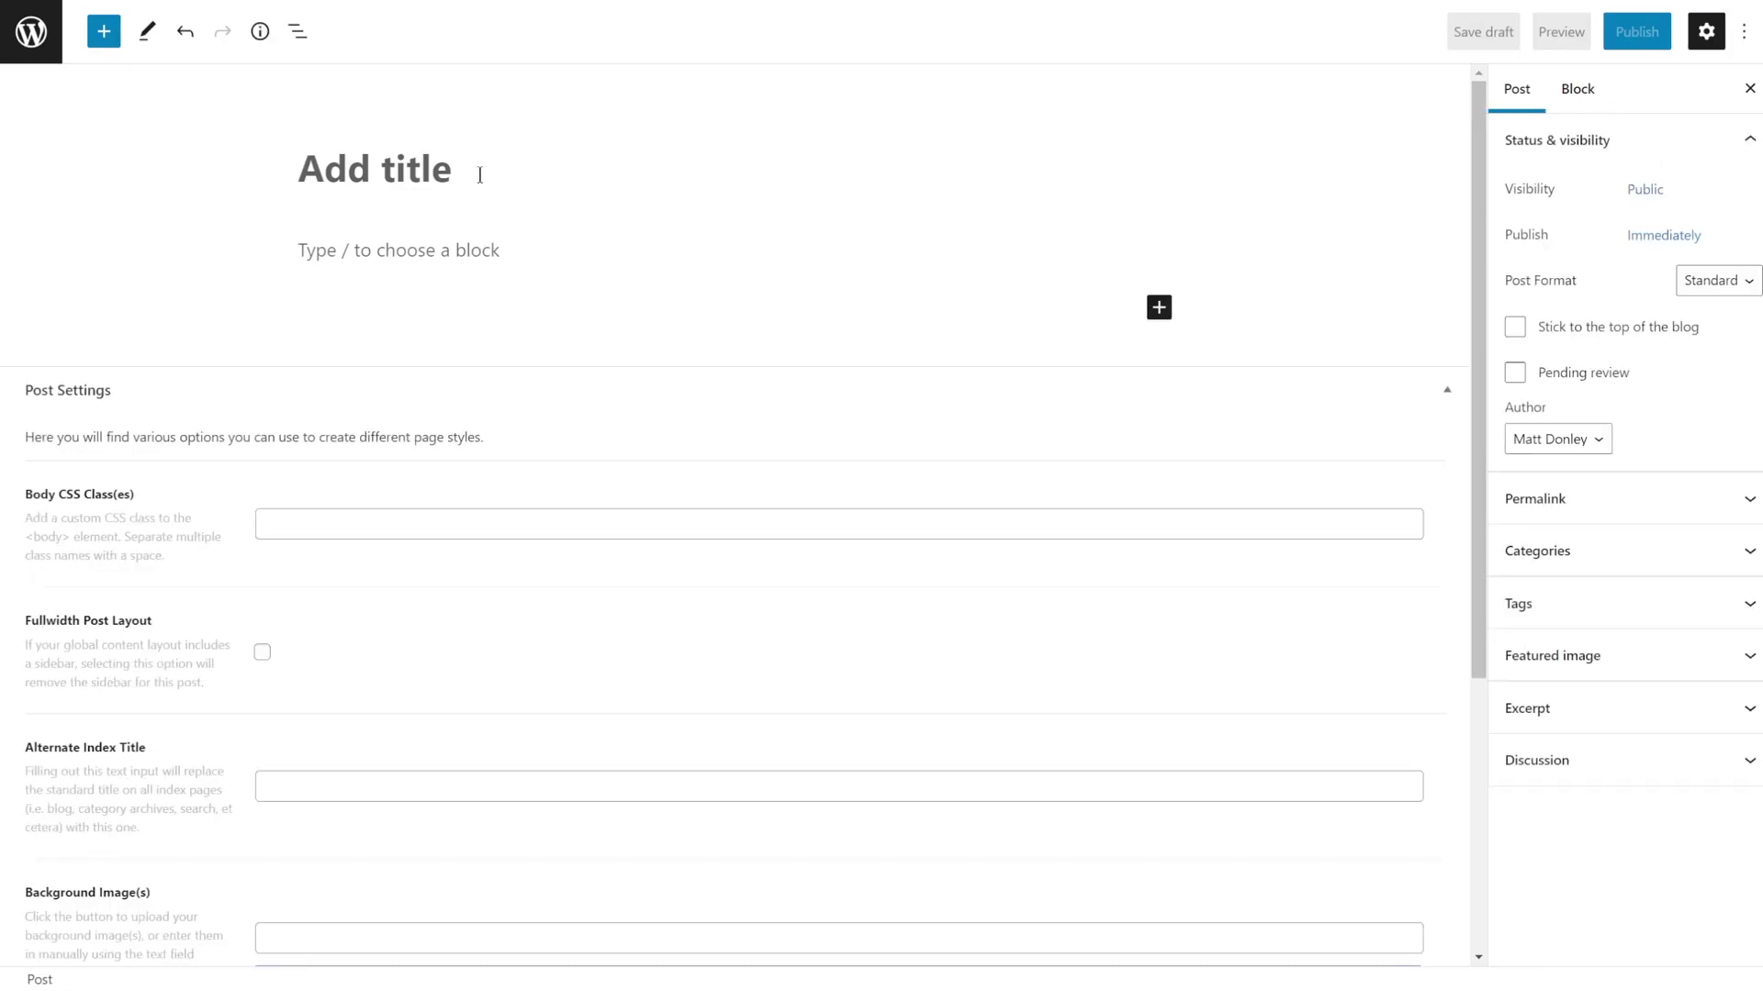
left_click(477, 173)
type("New Post")
key("Return")
Browse the full block library and add a Heading block to the post.
left_click(1158, 244)
left_click(1314, 582)
scroll(283, 401, "down", 15)
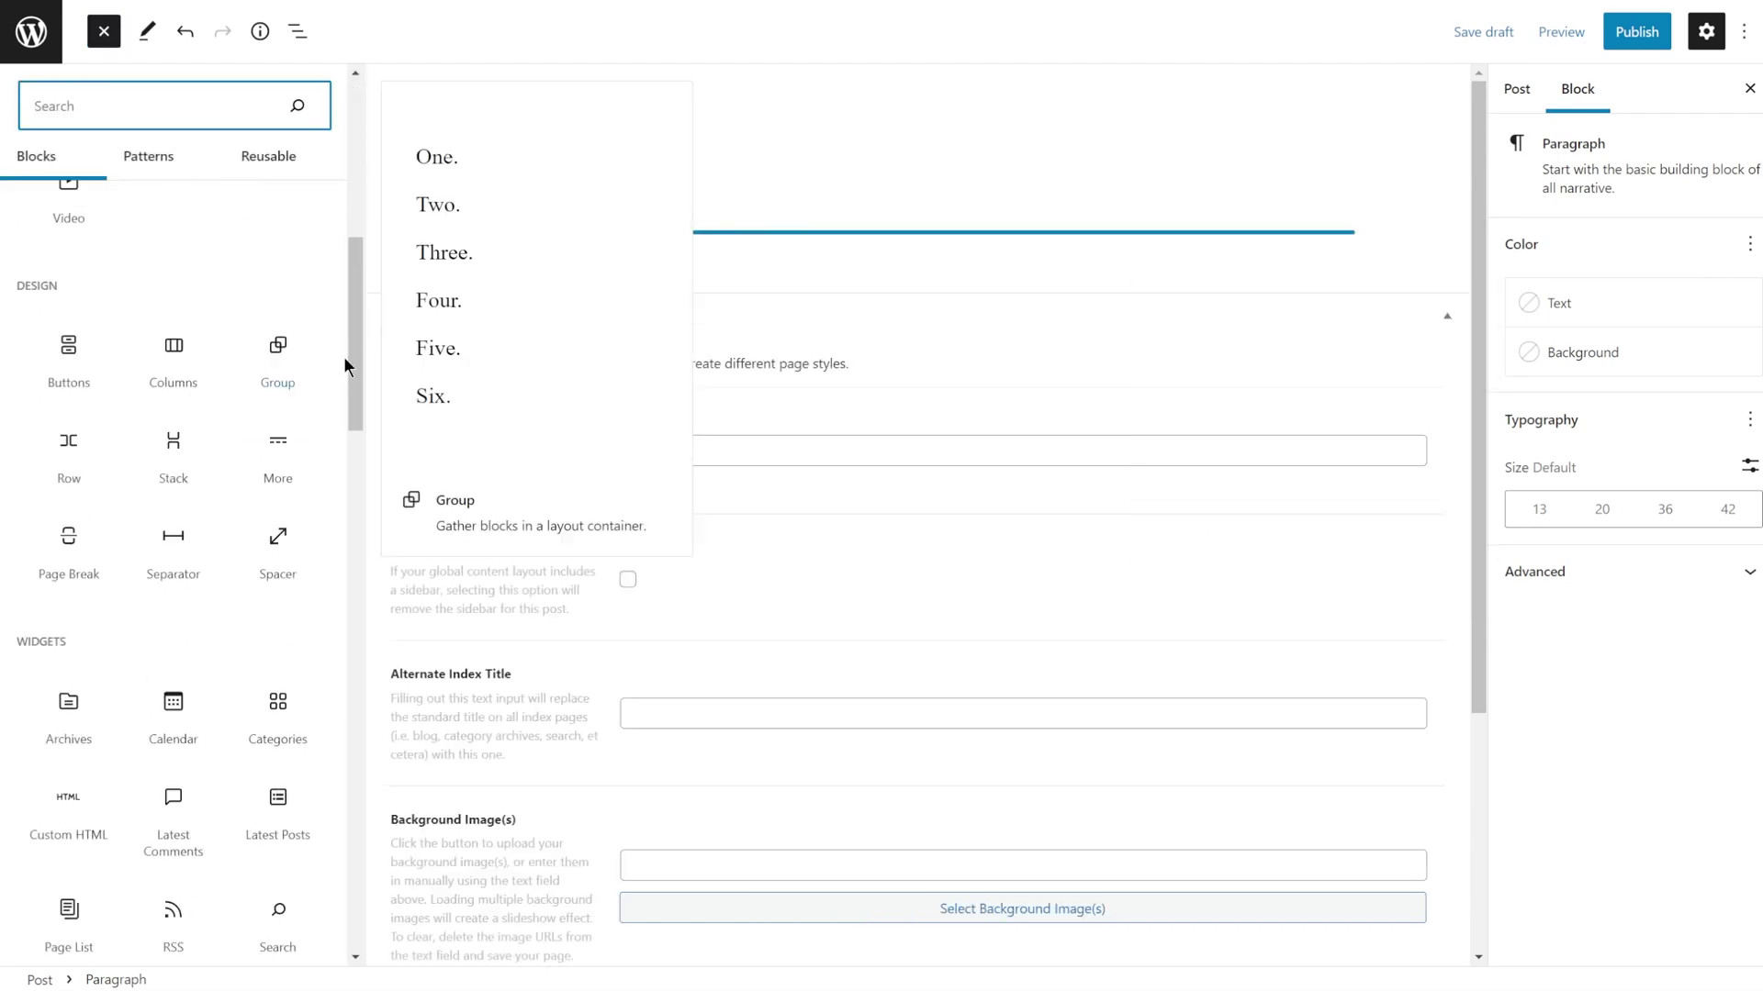
scroll(276, 551, "up", 15)
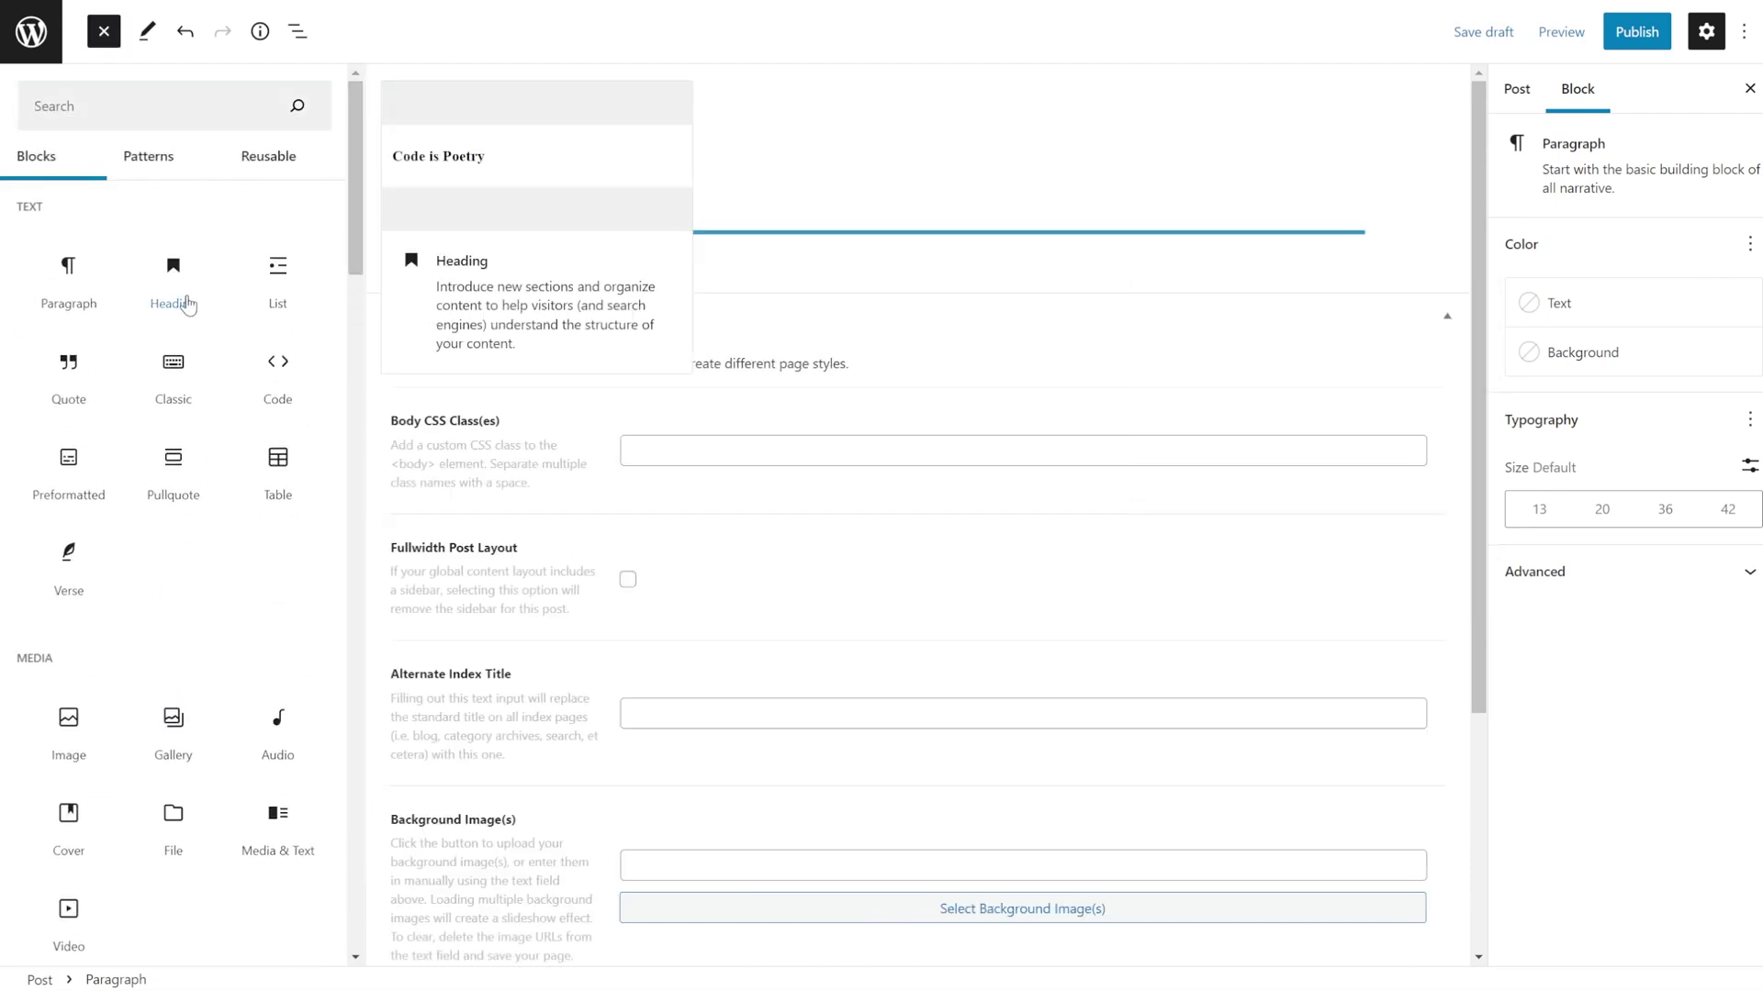
left_click(173, 275)
left_click(104, 31)
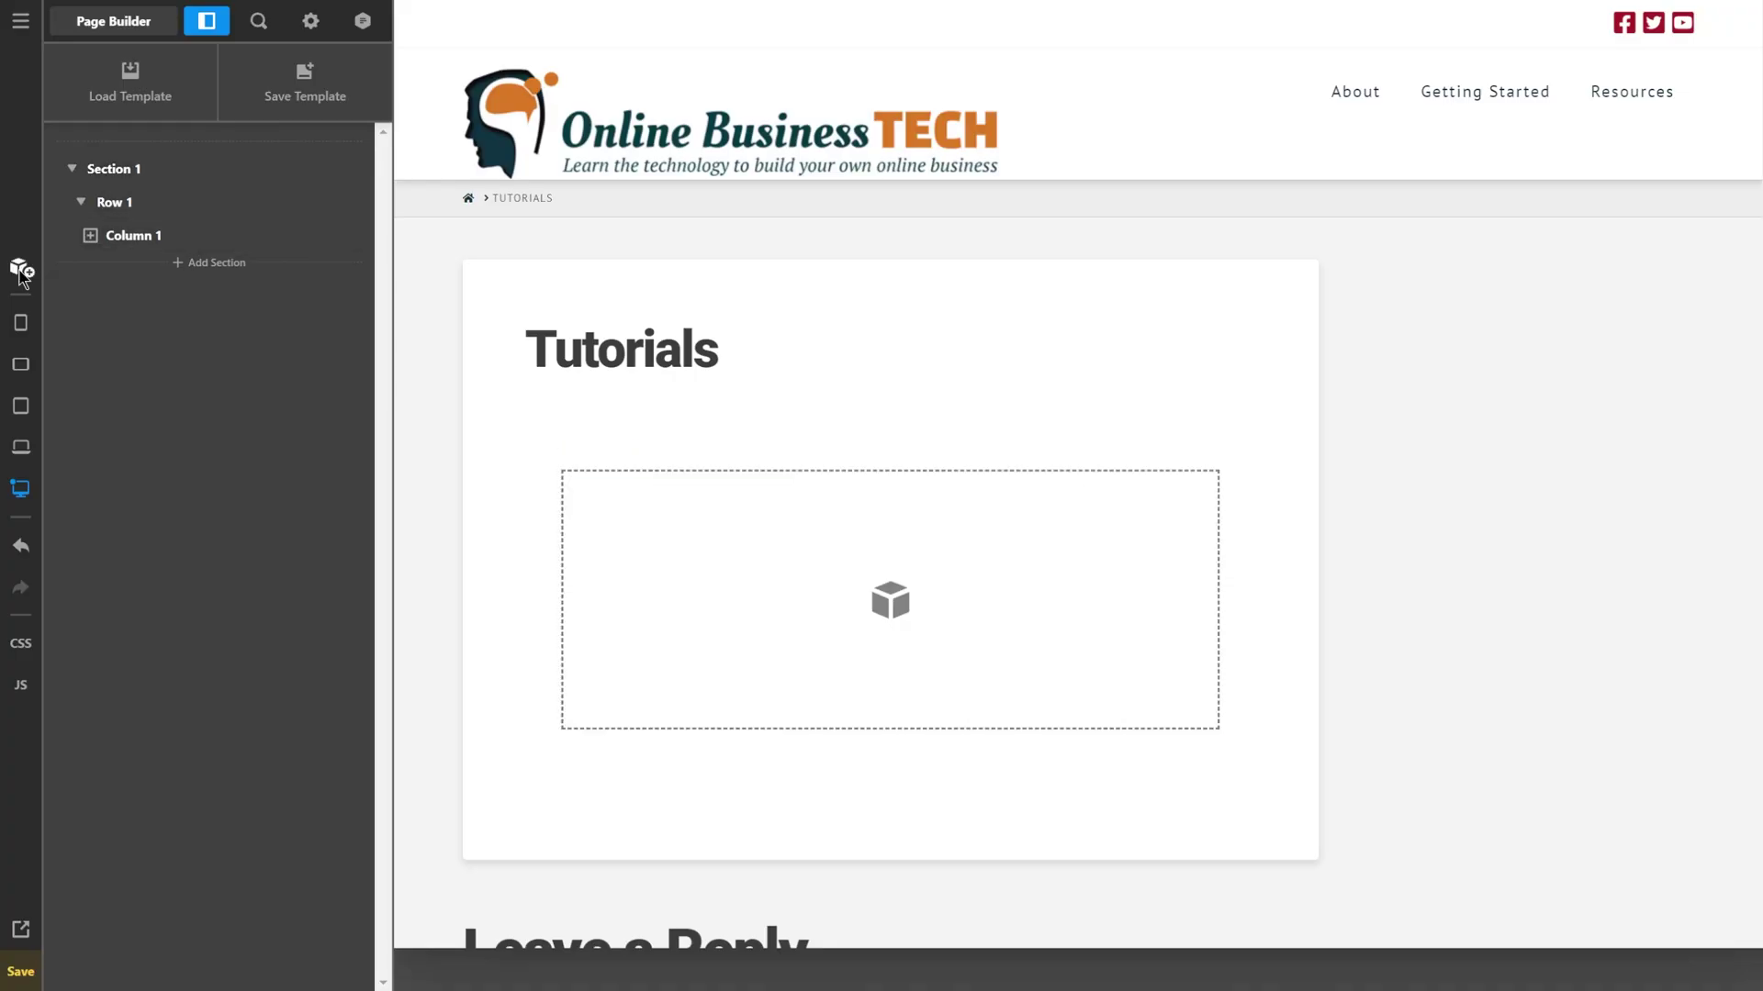
Add a Text element and a Card element to the Tutorials page's column, and create a second section below.
left_click(20, 267)
type("text")
left_click_drag(1539, 314, 755, 530)
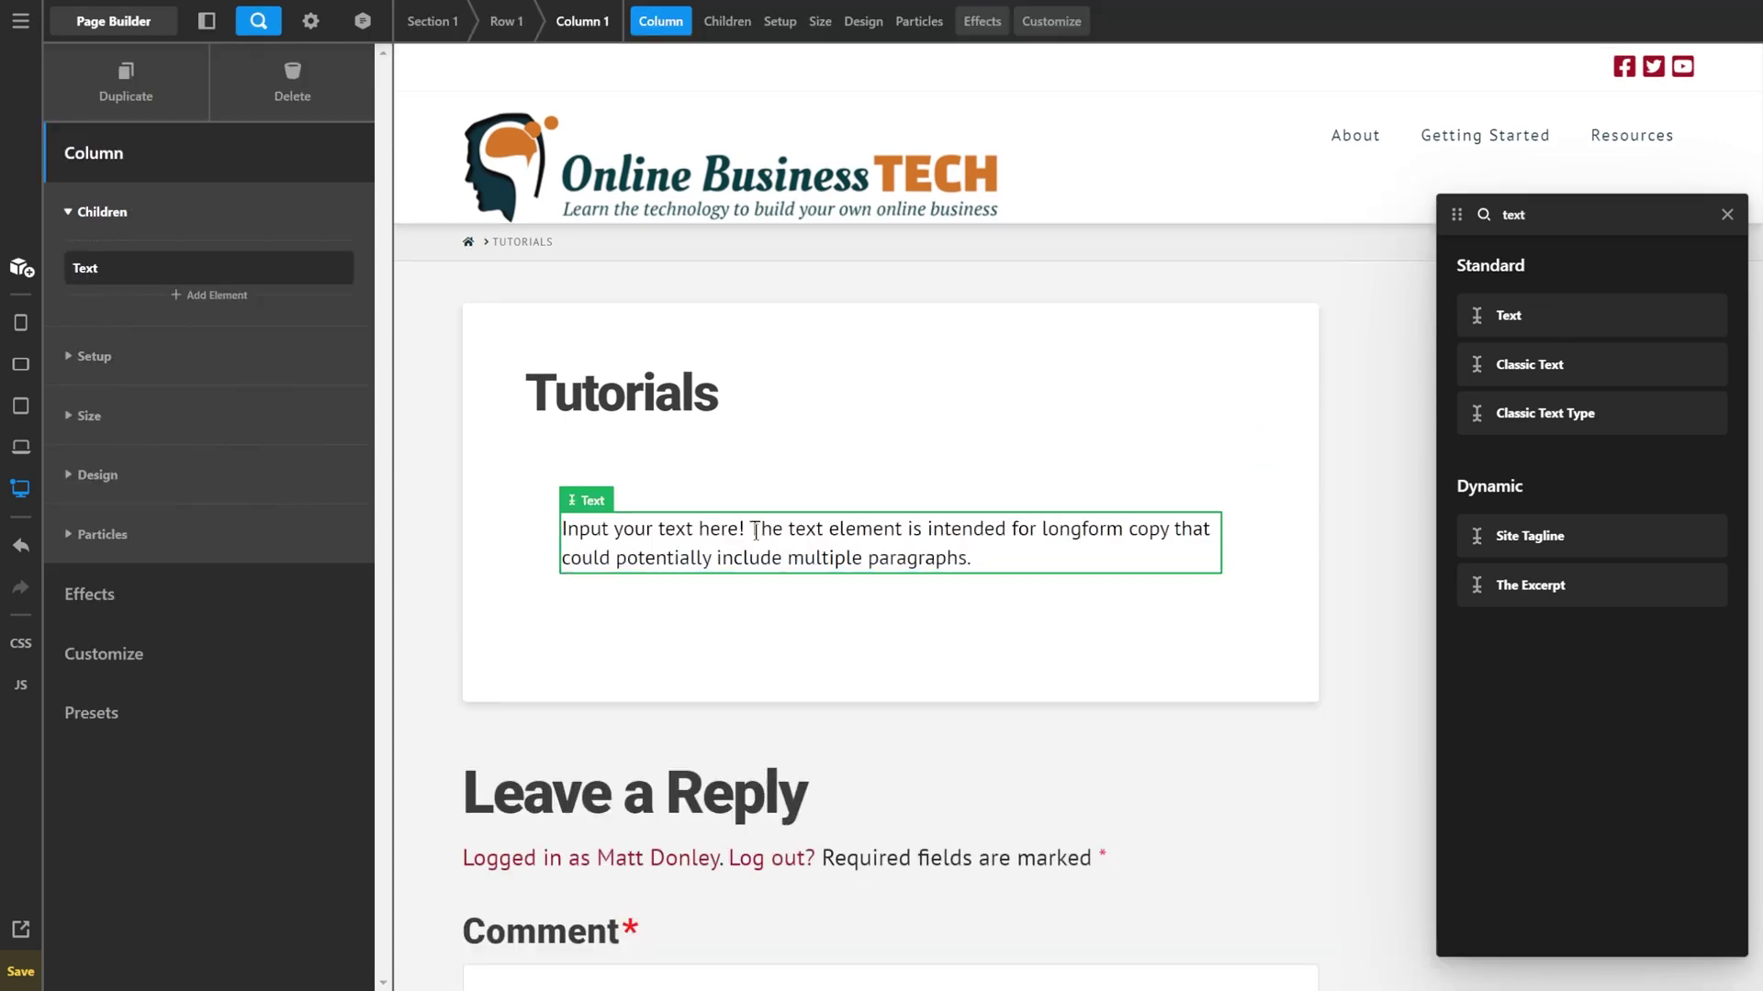
left_click_drag(1560, 555, 918, 633)
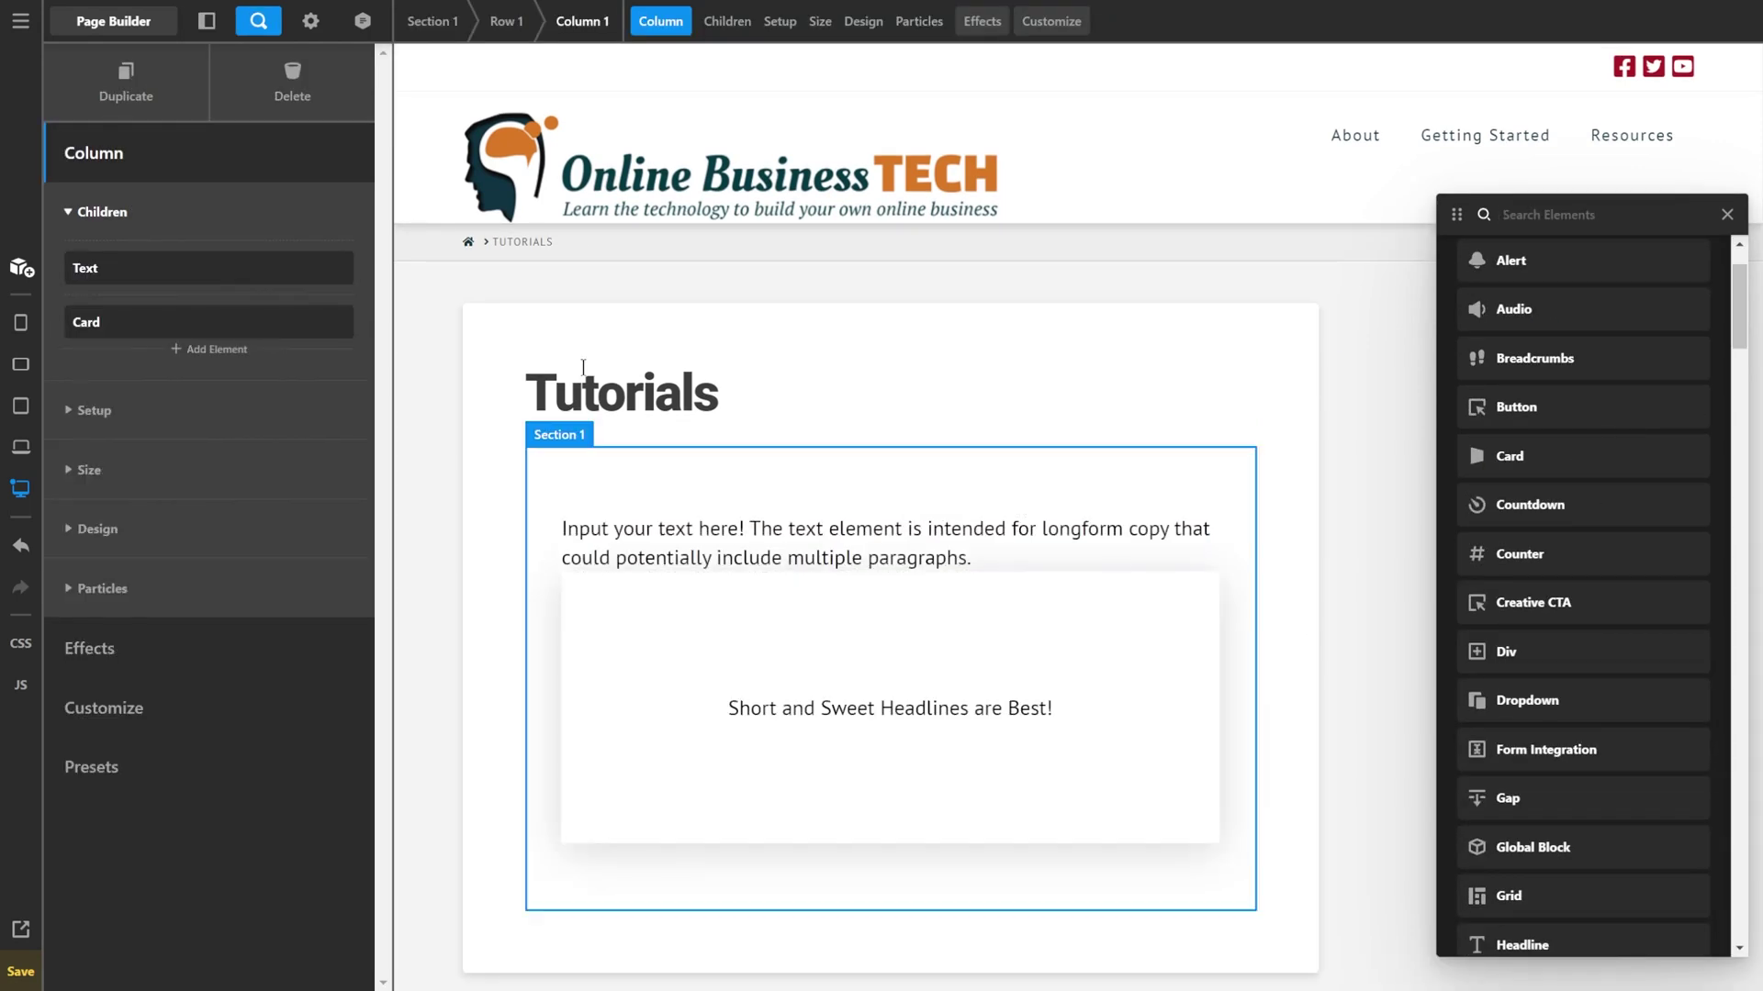
left_click(181, 333)
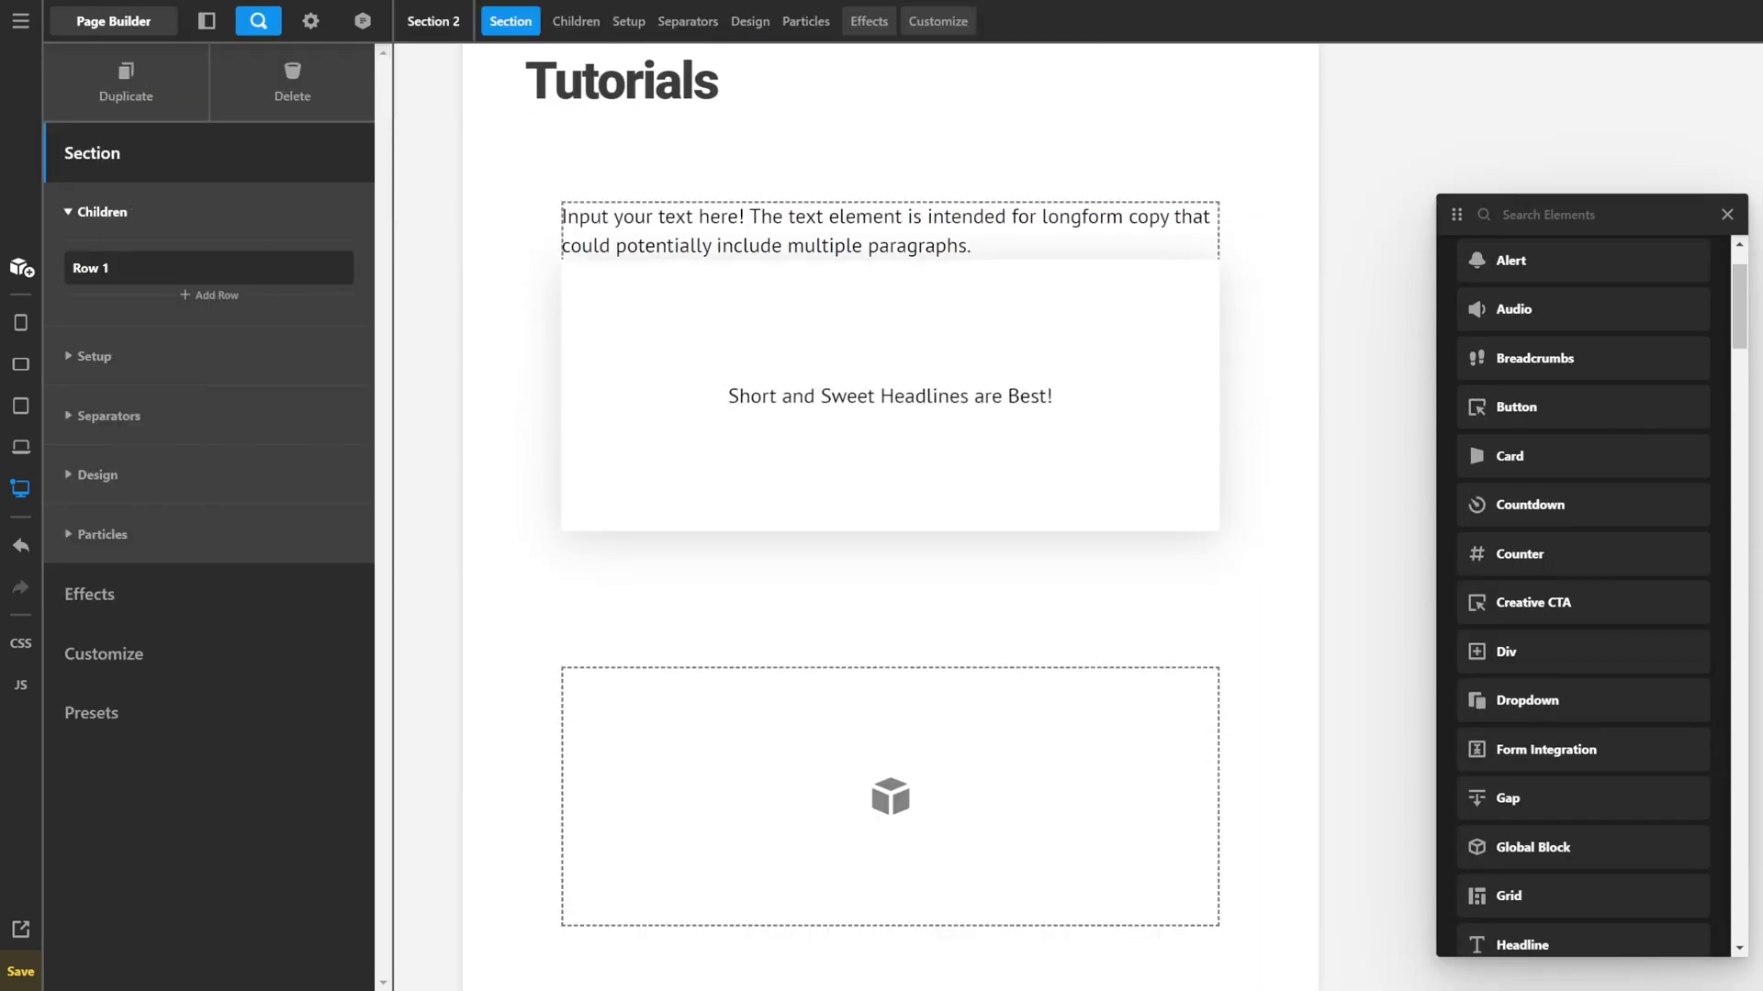
left_click_drag(1519, 553, 1269, 603)
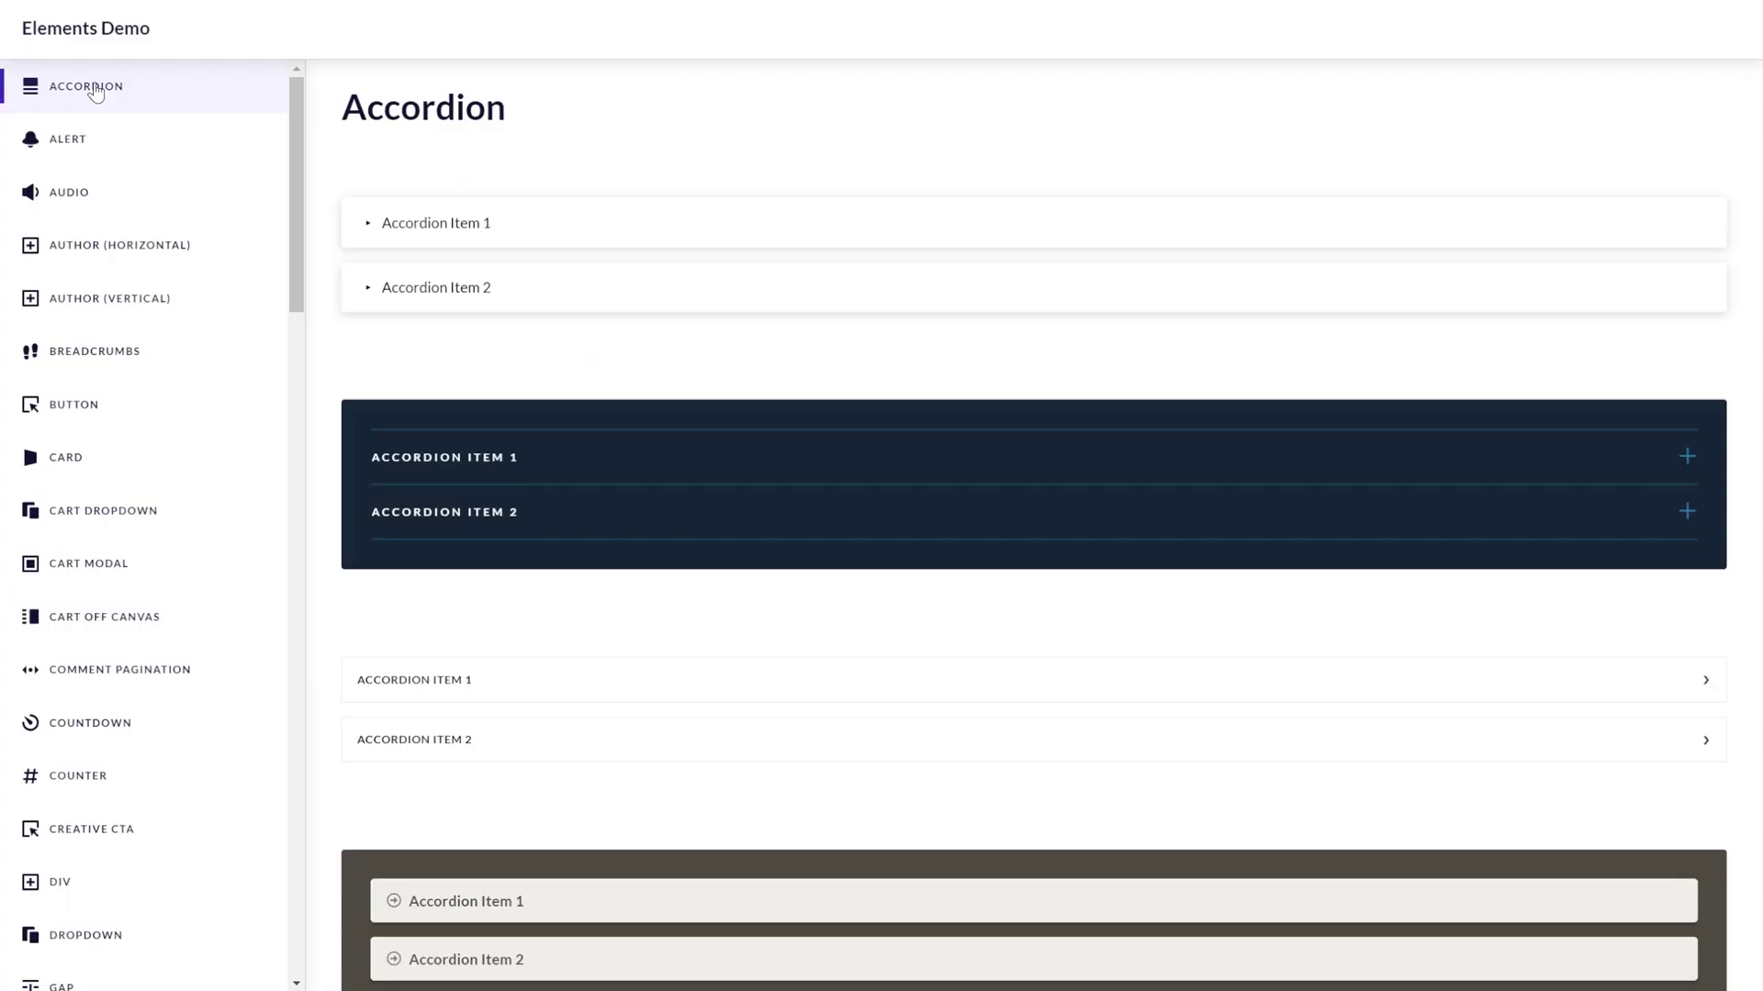
Examine the Audio, Author, Breadcrumbs and Card examples in the Elements Demo.
left_click(87, 184)
left_click(101, 245)
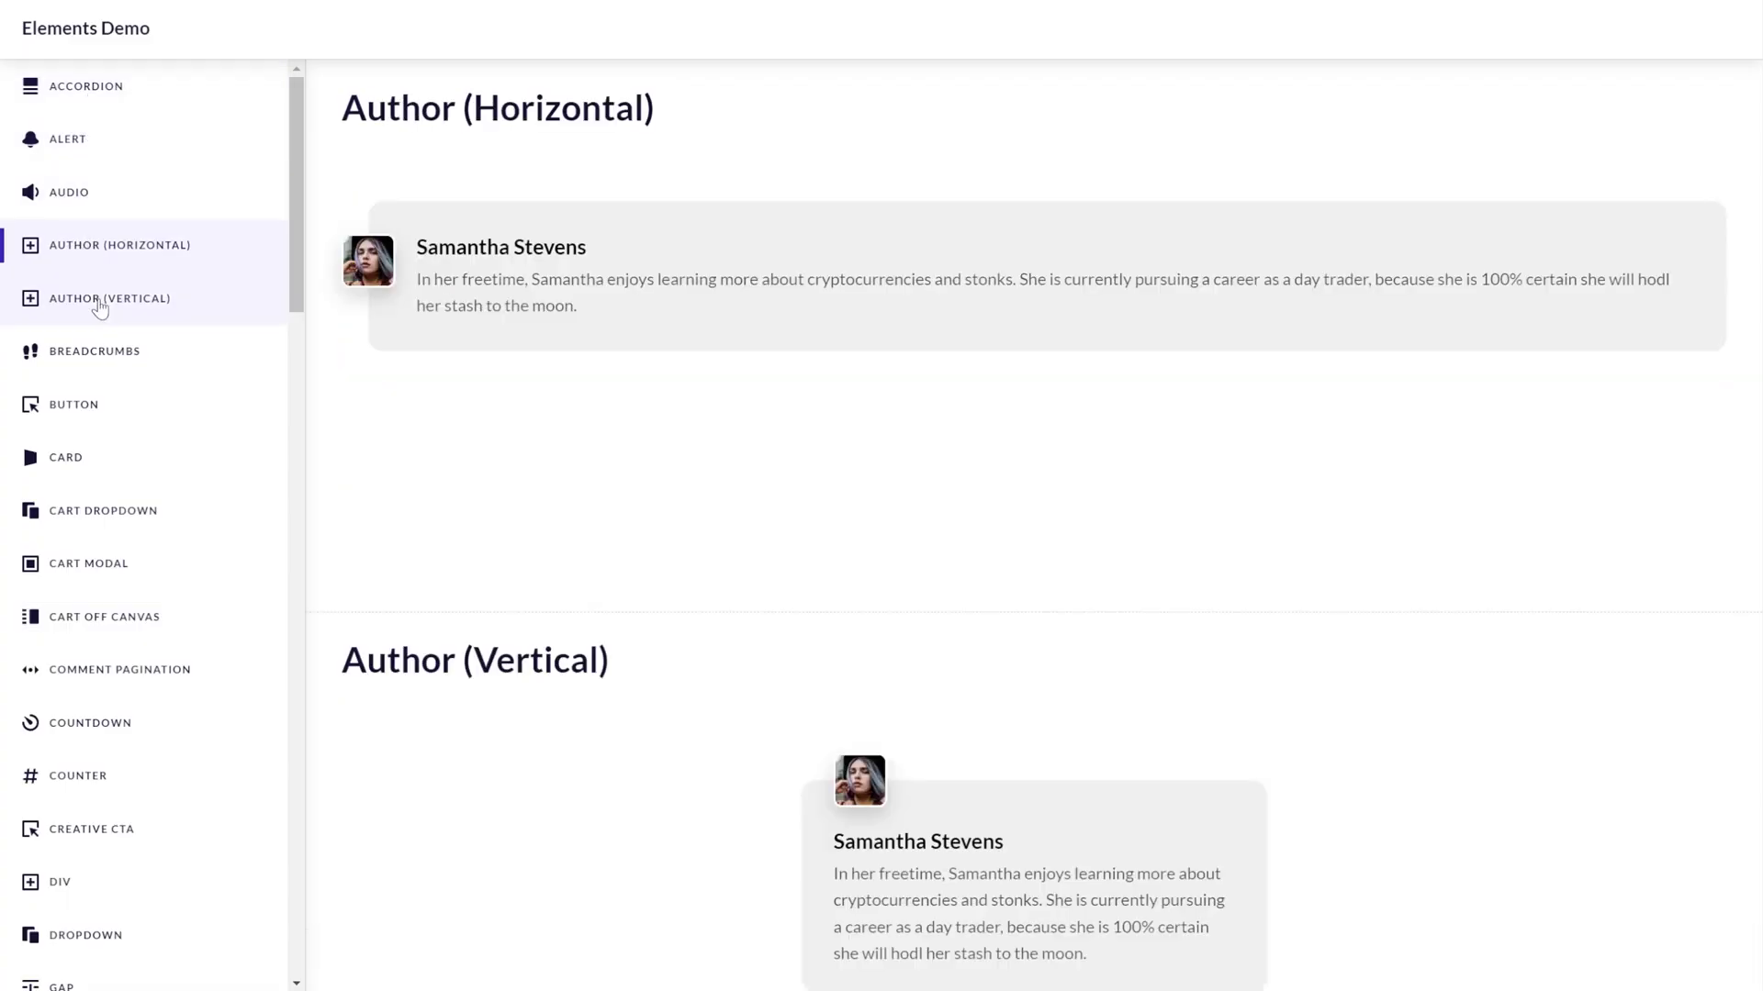
left_click(101, 301)
left_click(91, 352)
left_click(92, 456)
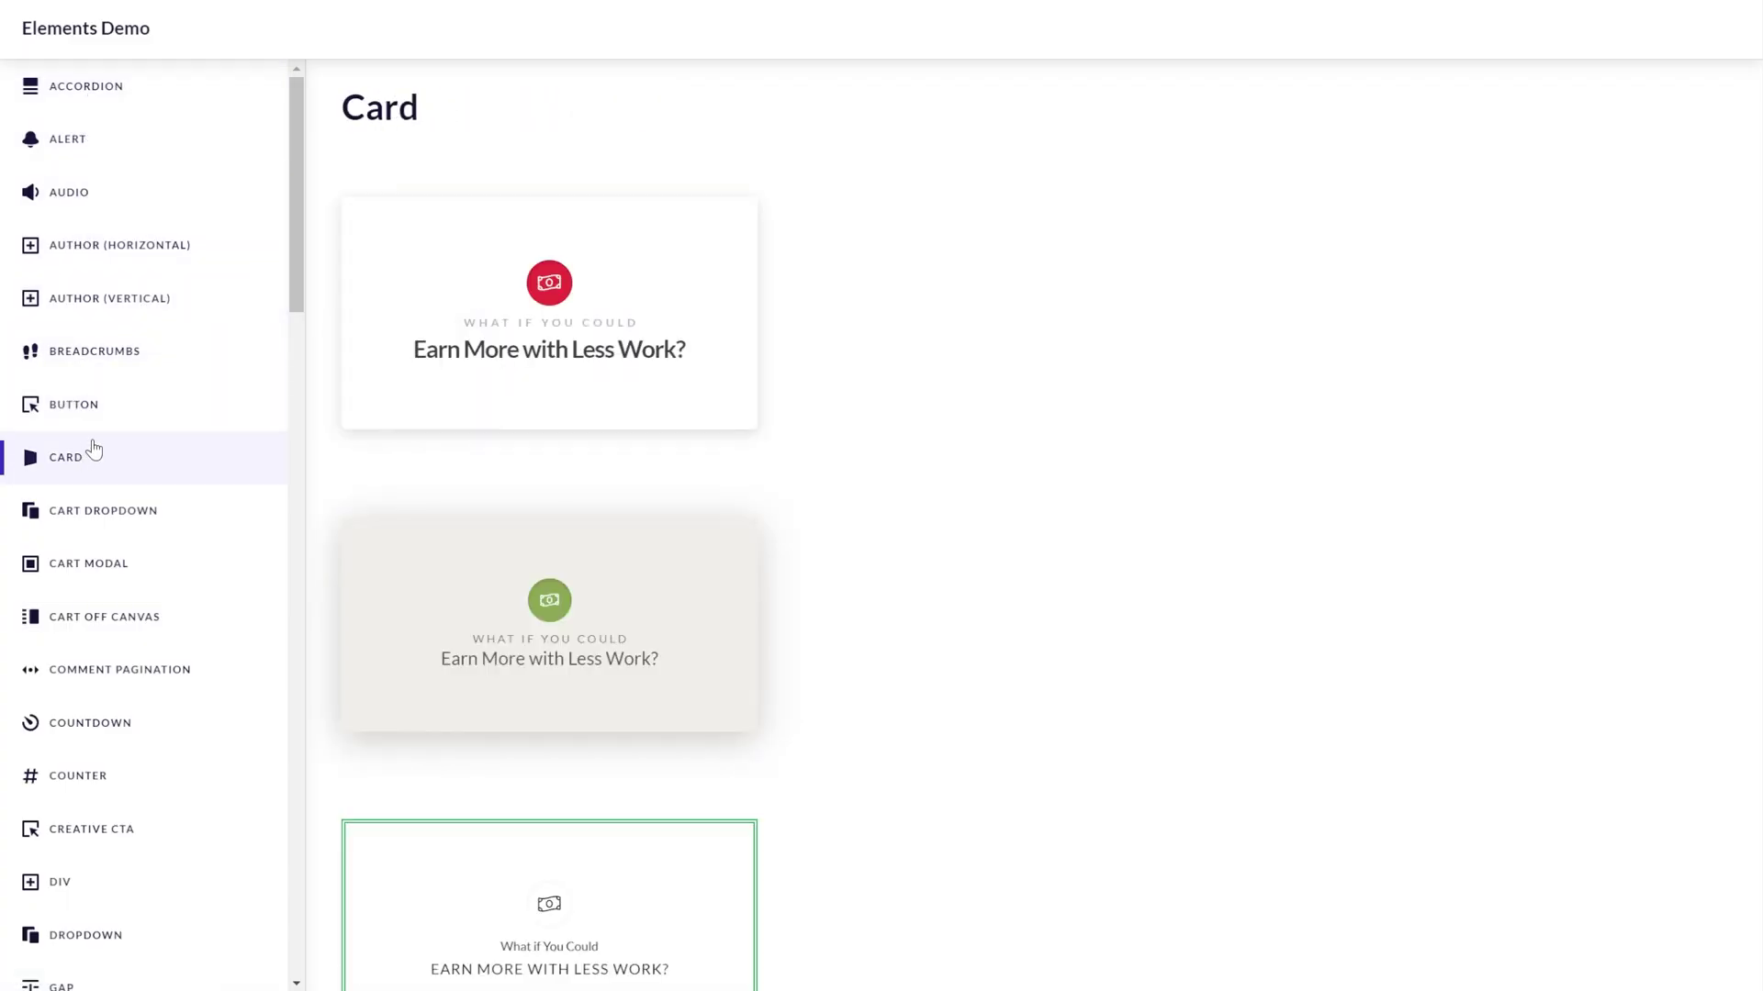
scroll(537, 643, "down", 5)
scroll(404, 435, "down", 5)
left_click(382, 539)
left_click(1346, 602)
scroll(1345, 602, "down", 5)
left_click(382, 539)
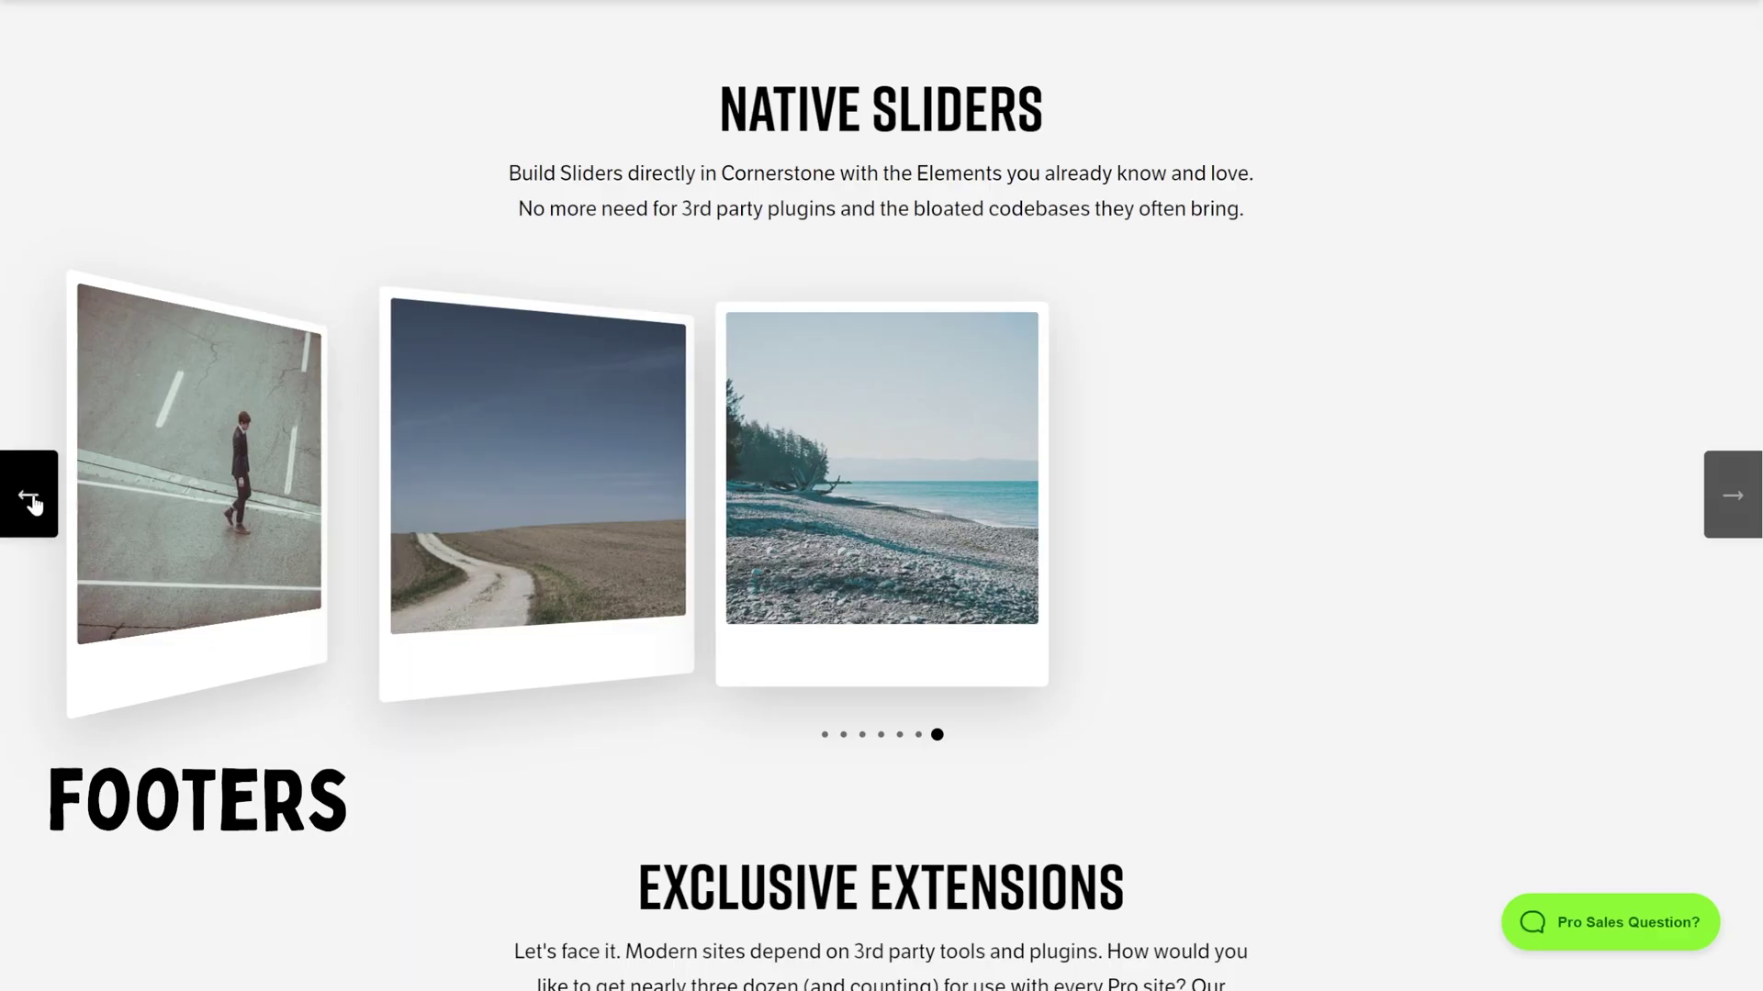
Page backwards through the photos in the Native Sliders demo carousel.
left_click(28, 496)
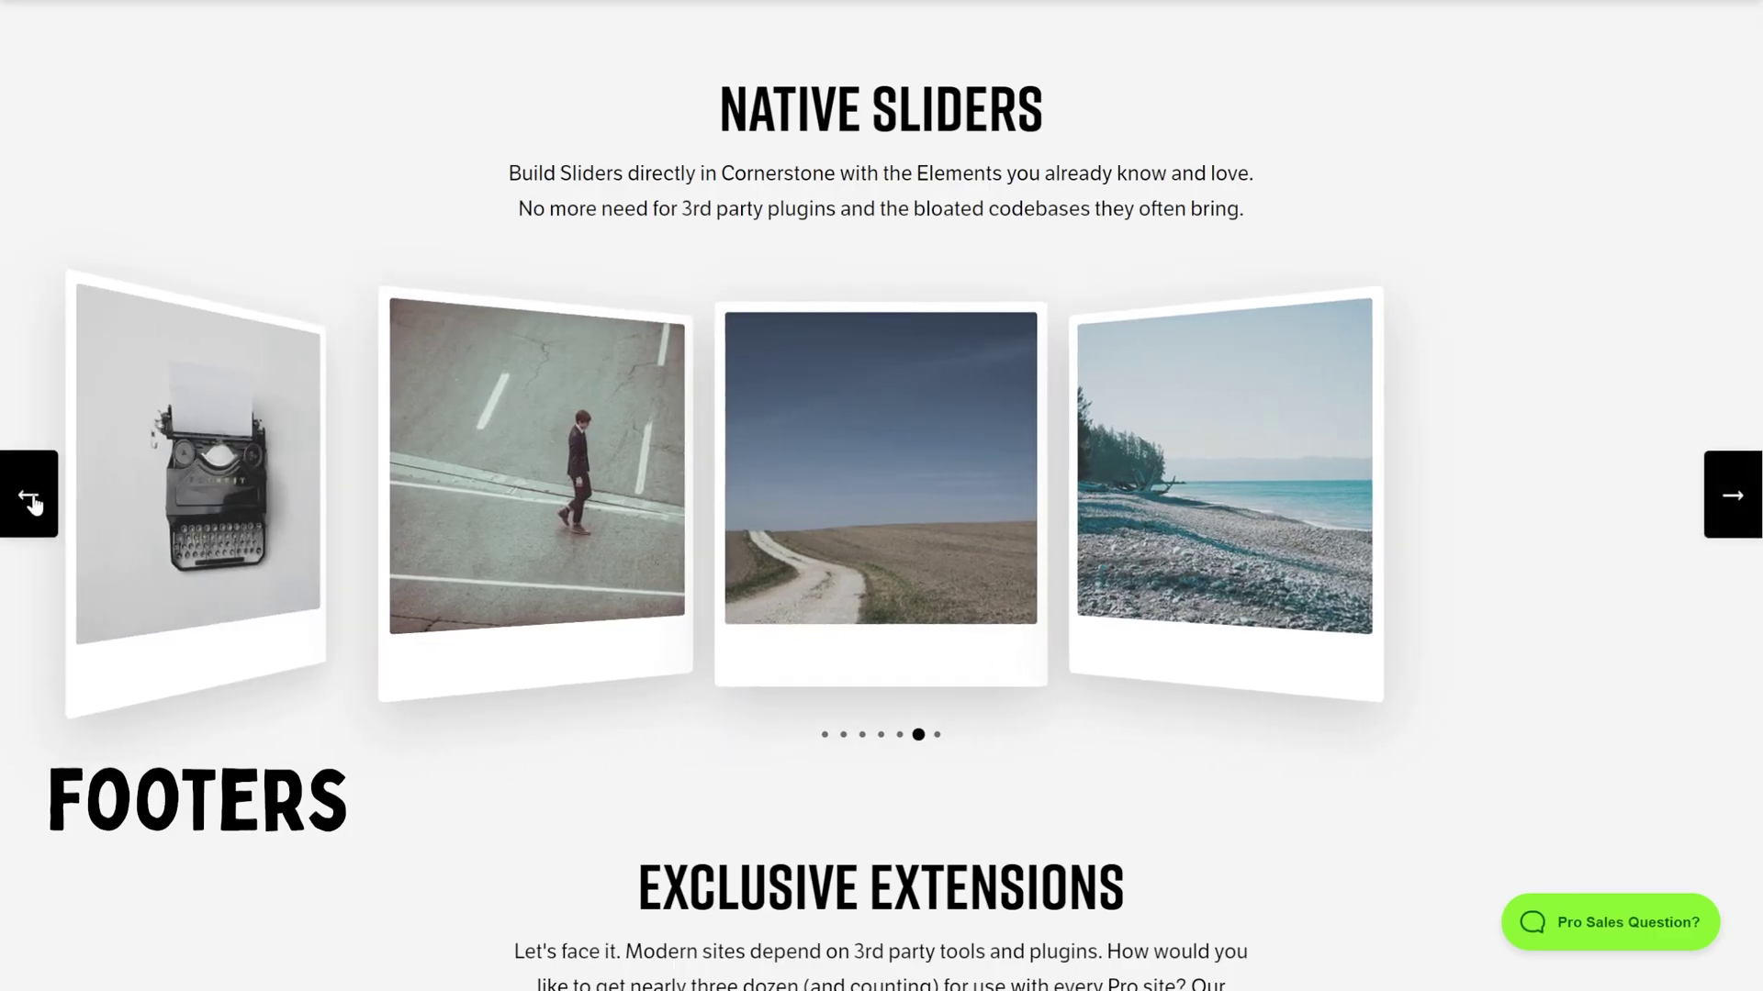
left_click(28, 496)
left_click(28, 496)
left_click(29, 497)
left_click(28, 496)
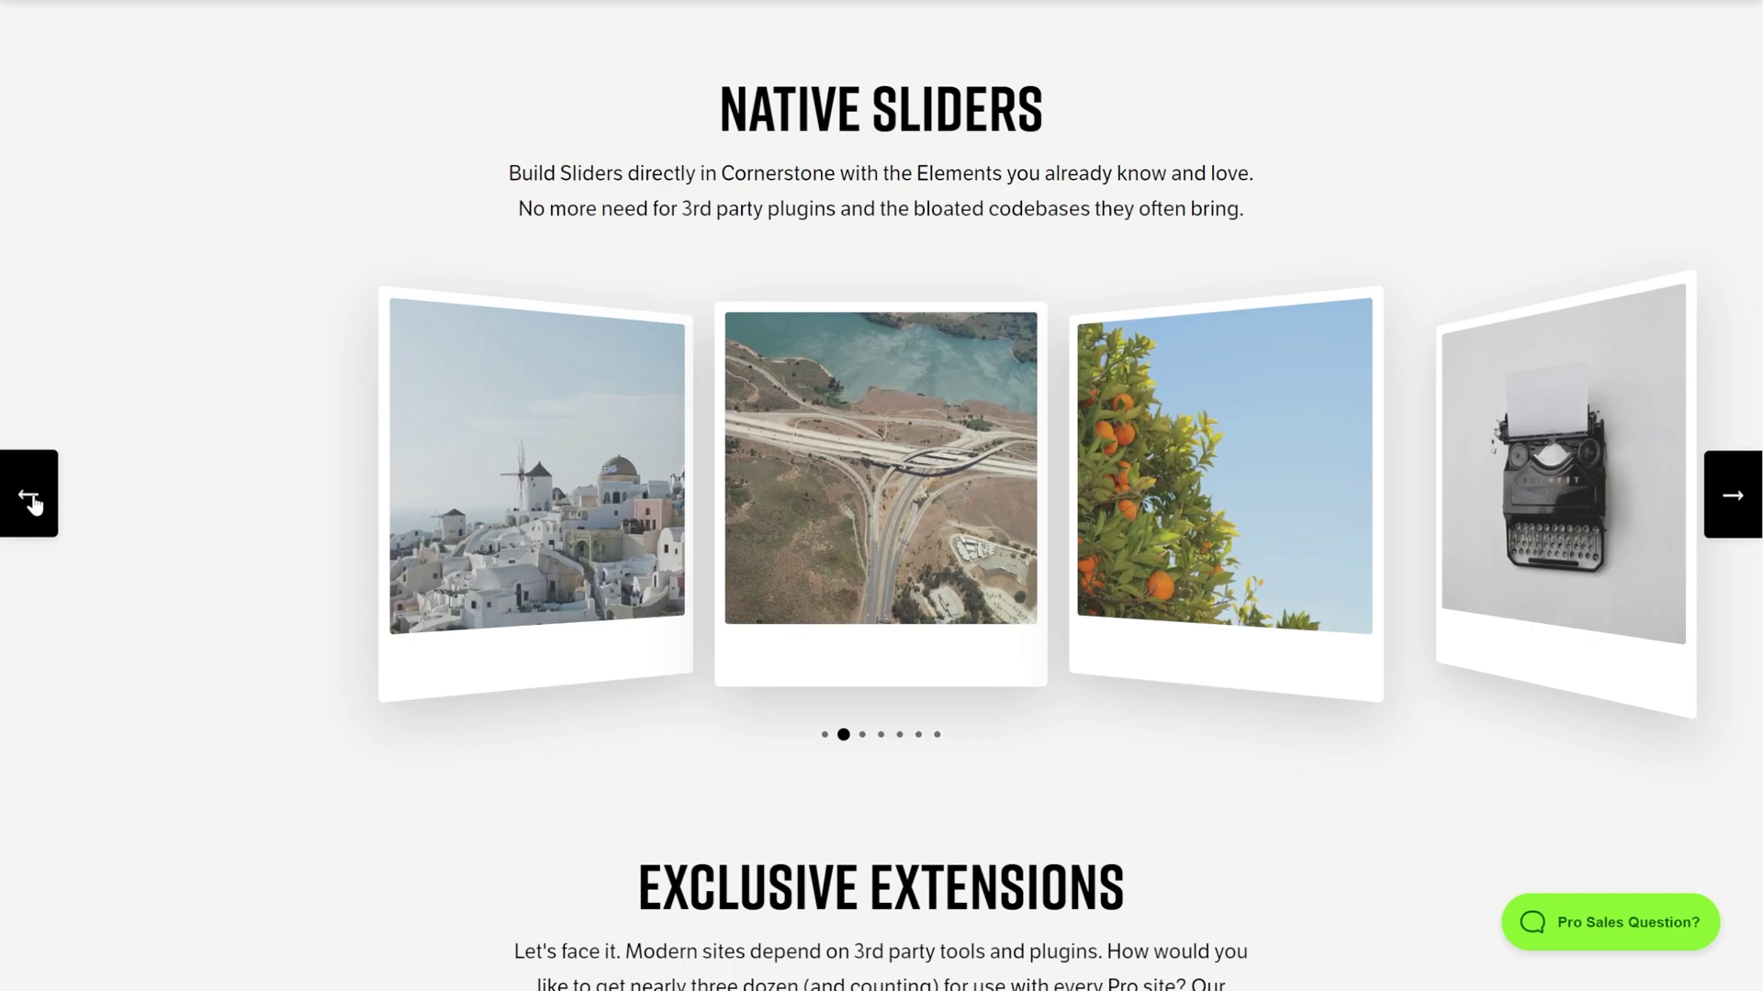
left_click(28, 497)
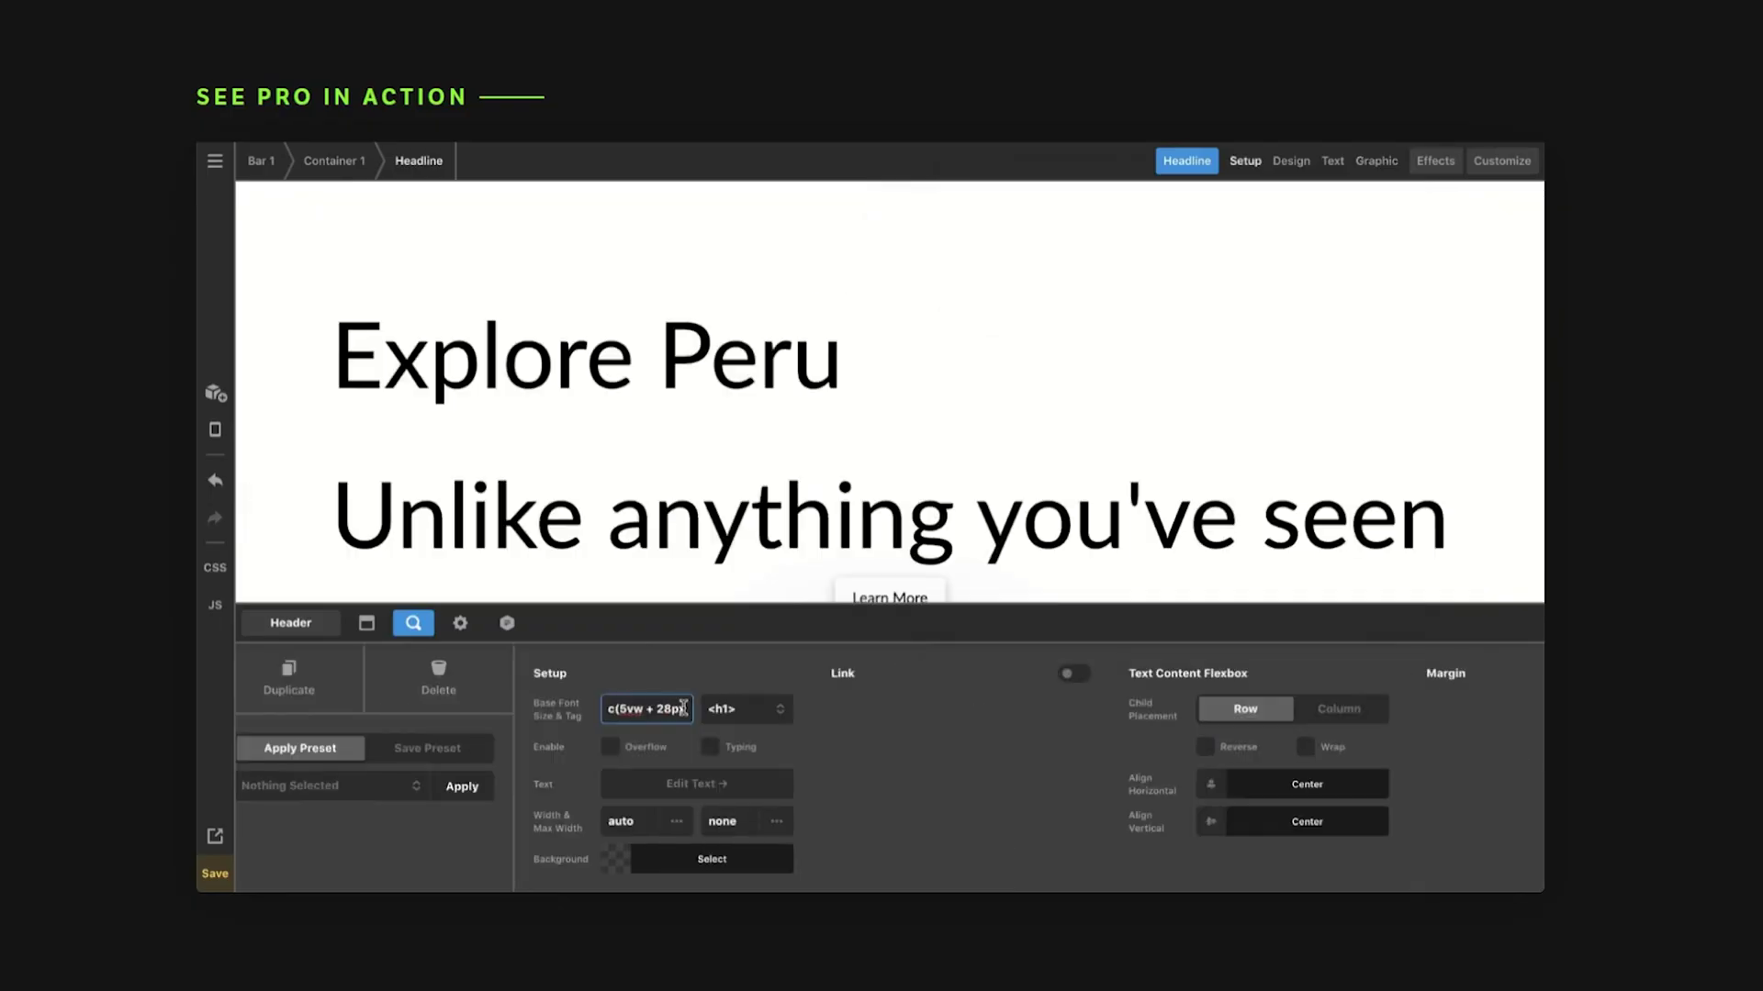
Format the "Explore Peru" headline in Adventure Ten: Sans Serif, 700 – Bold, centered, with a line height of 1.
scroll(925, 770, "right", 5)
scroll(925, 769, "right", 5)
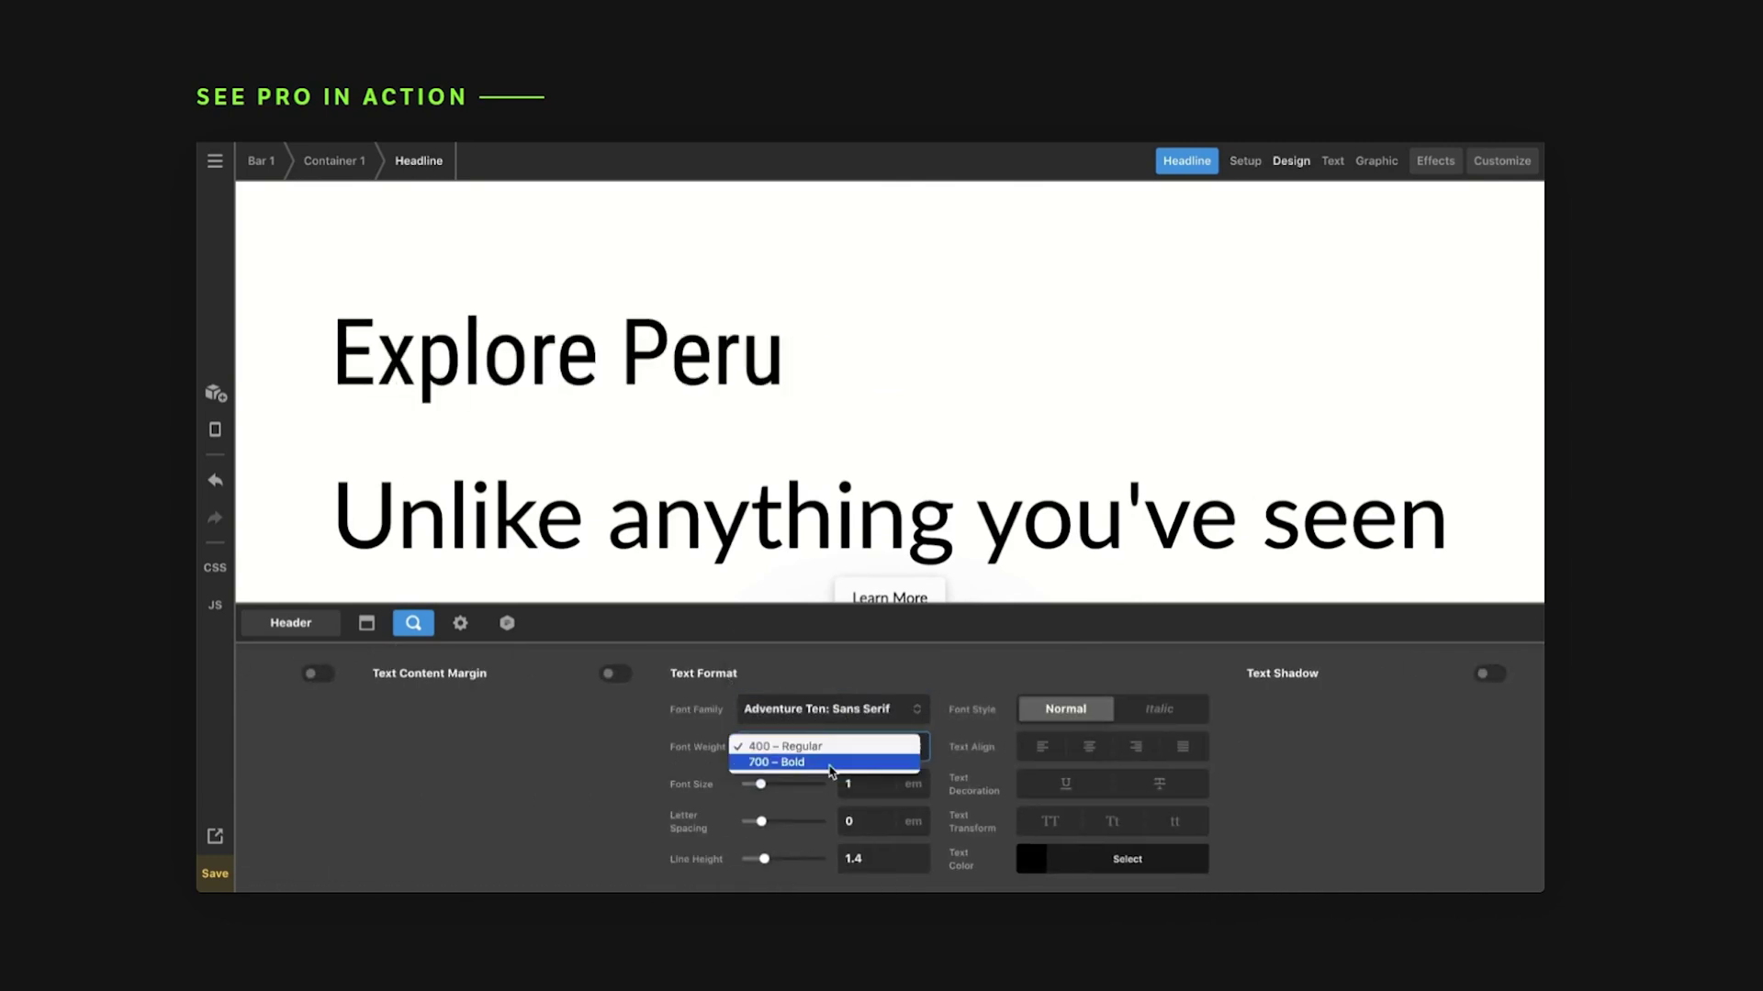
left_click(831, 764)
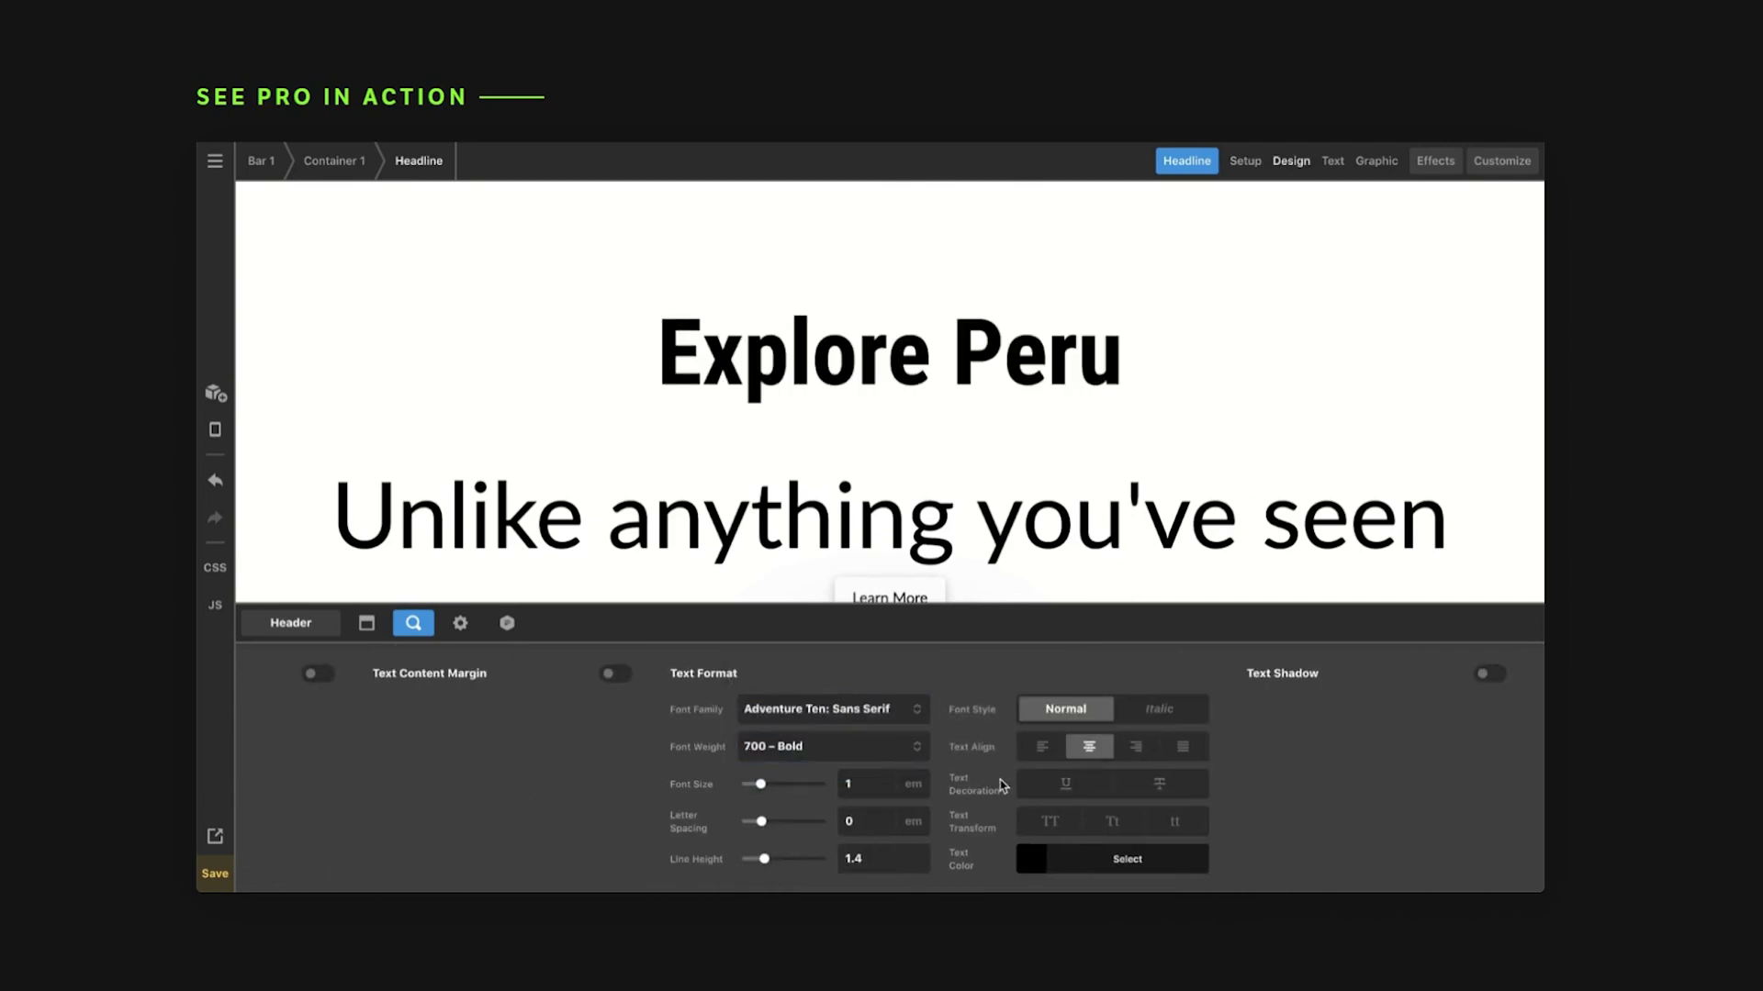
scroll(914, 823, "right", 3)
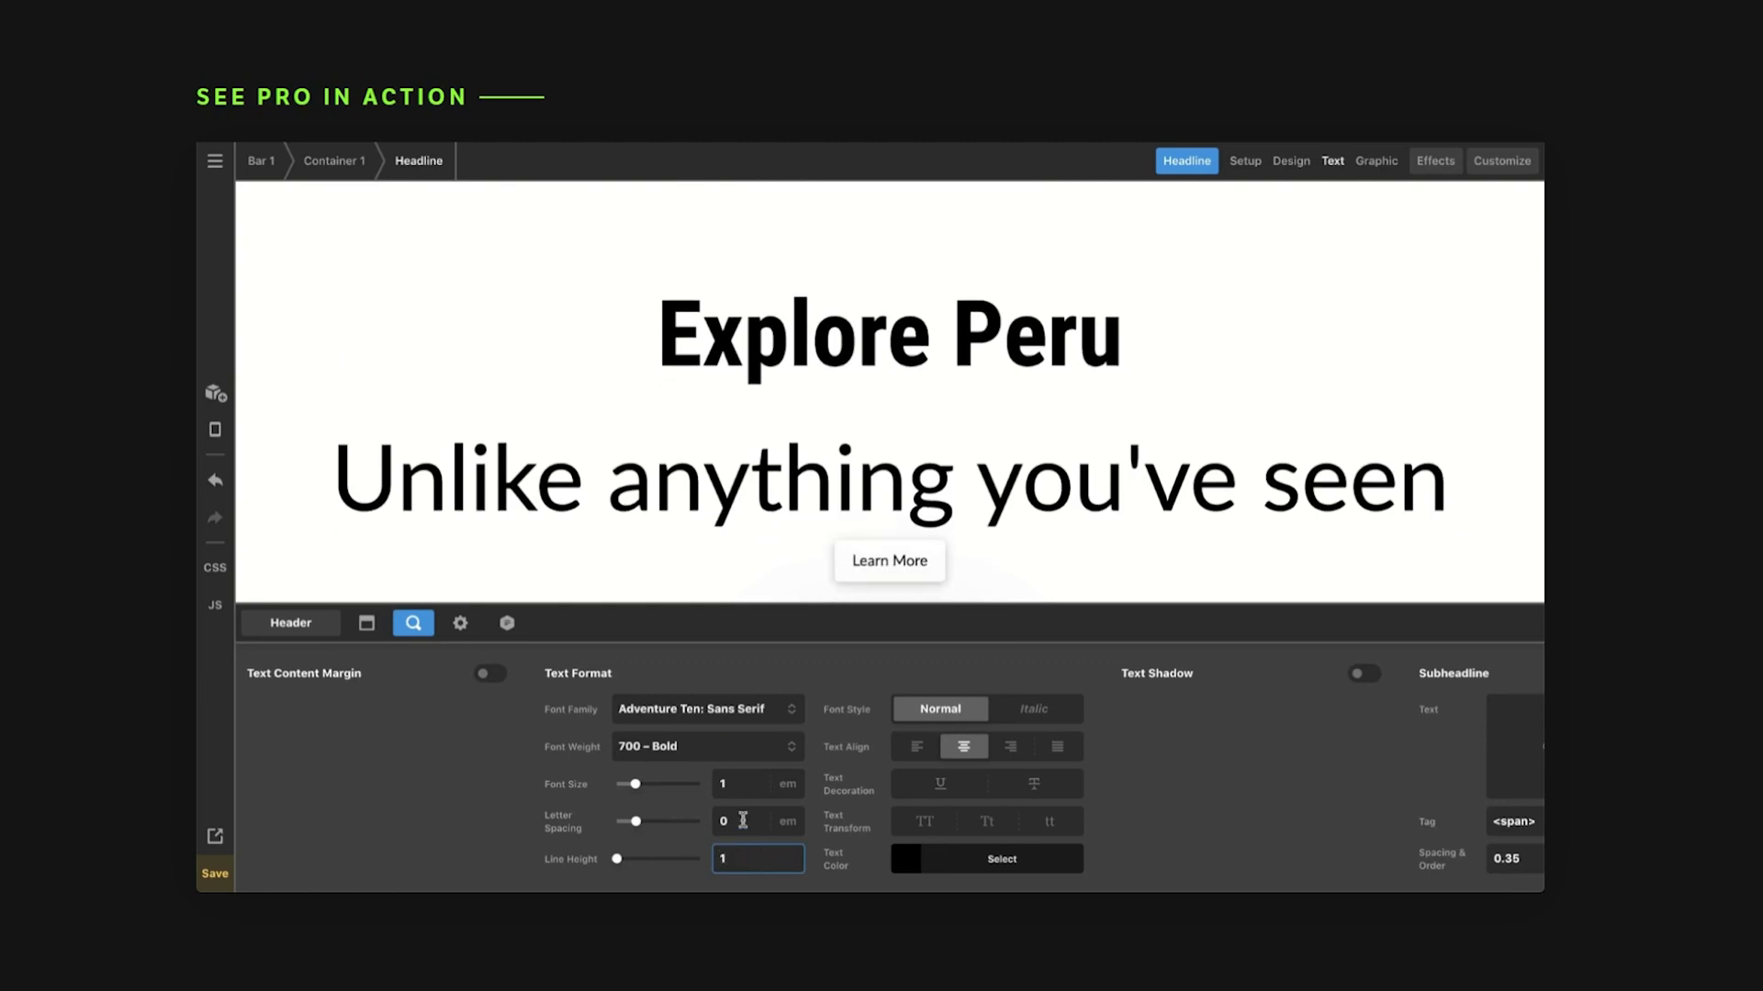
Format the subheadline with 0.65 em spacing and centered italic Adventure Ten: Serif text at 0.35 em.
scroll(412, 856, "right", 10)
left_click(412, 856)
type("0.35")
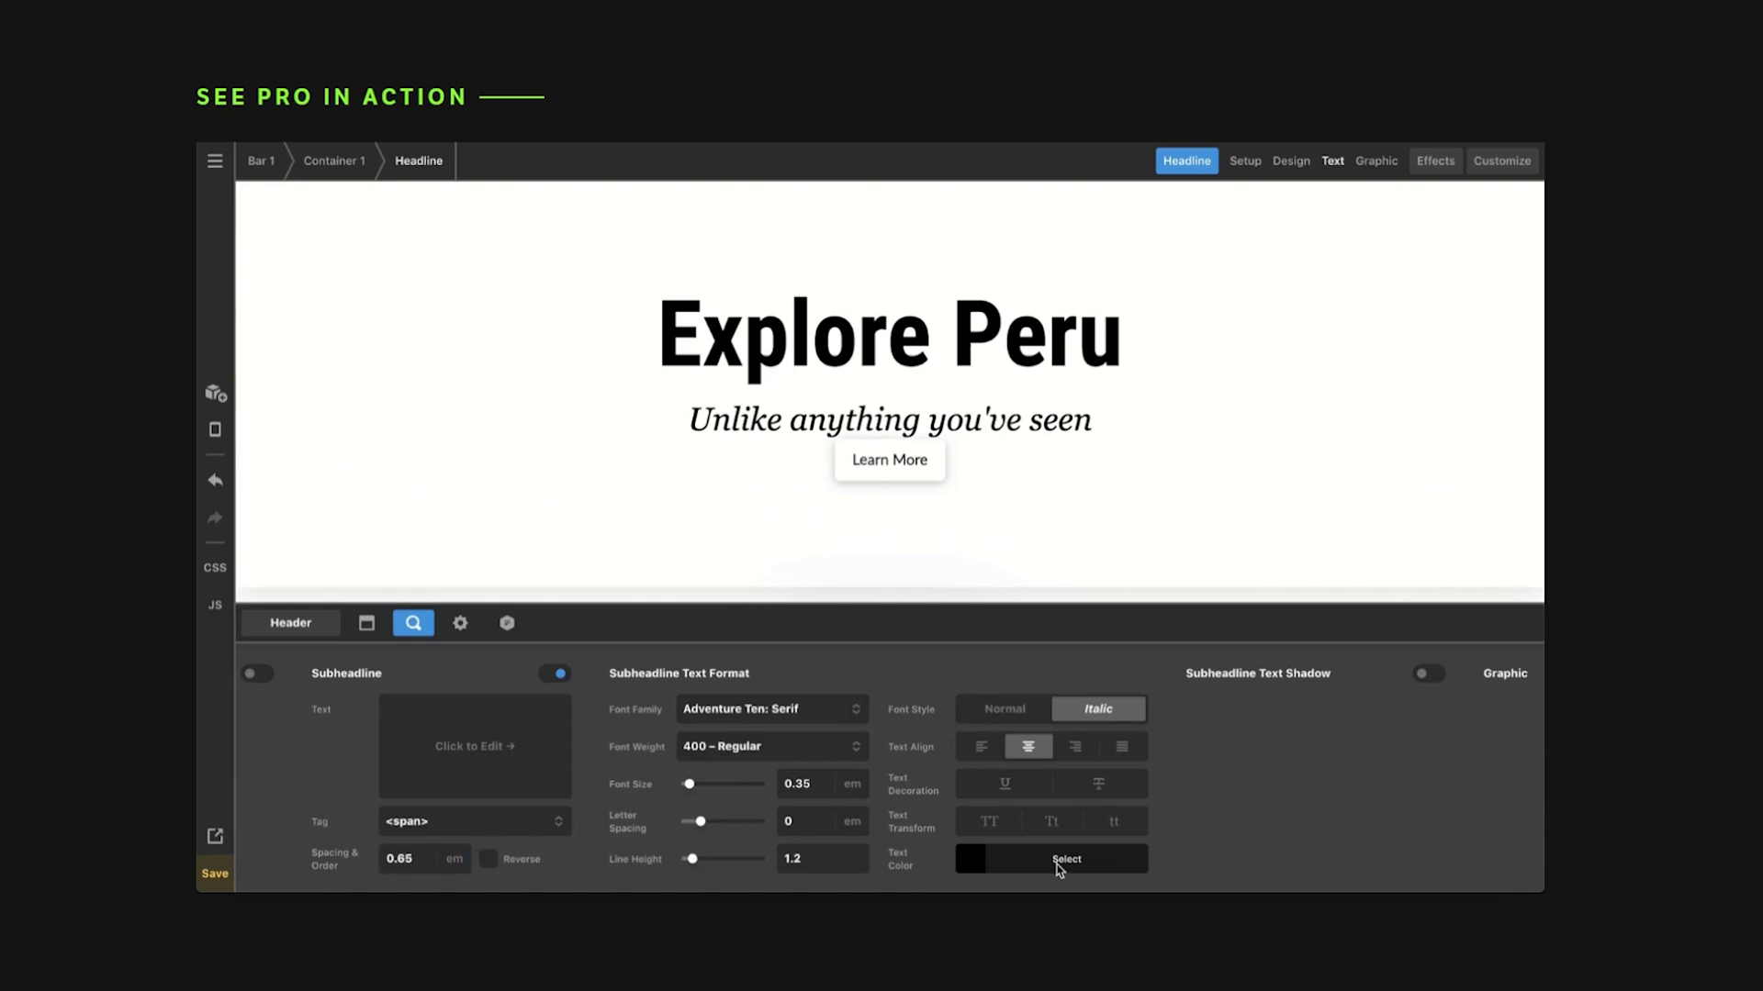
Select the Learn More button and enter a calc() expression for its base font size.
left_click(888, 462)
left_click(751, 704)
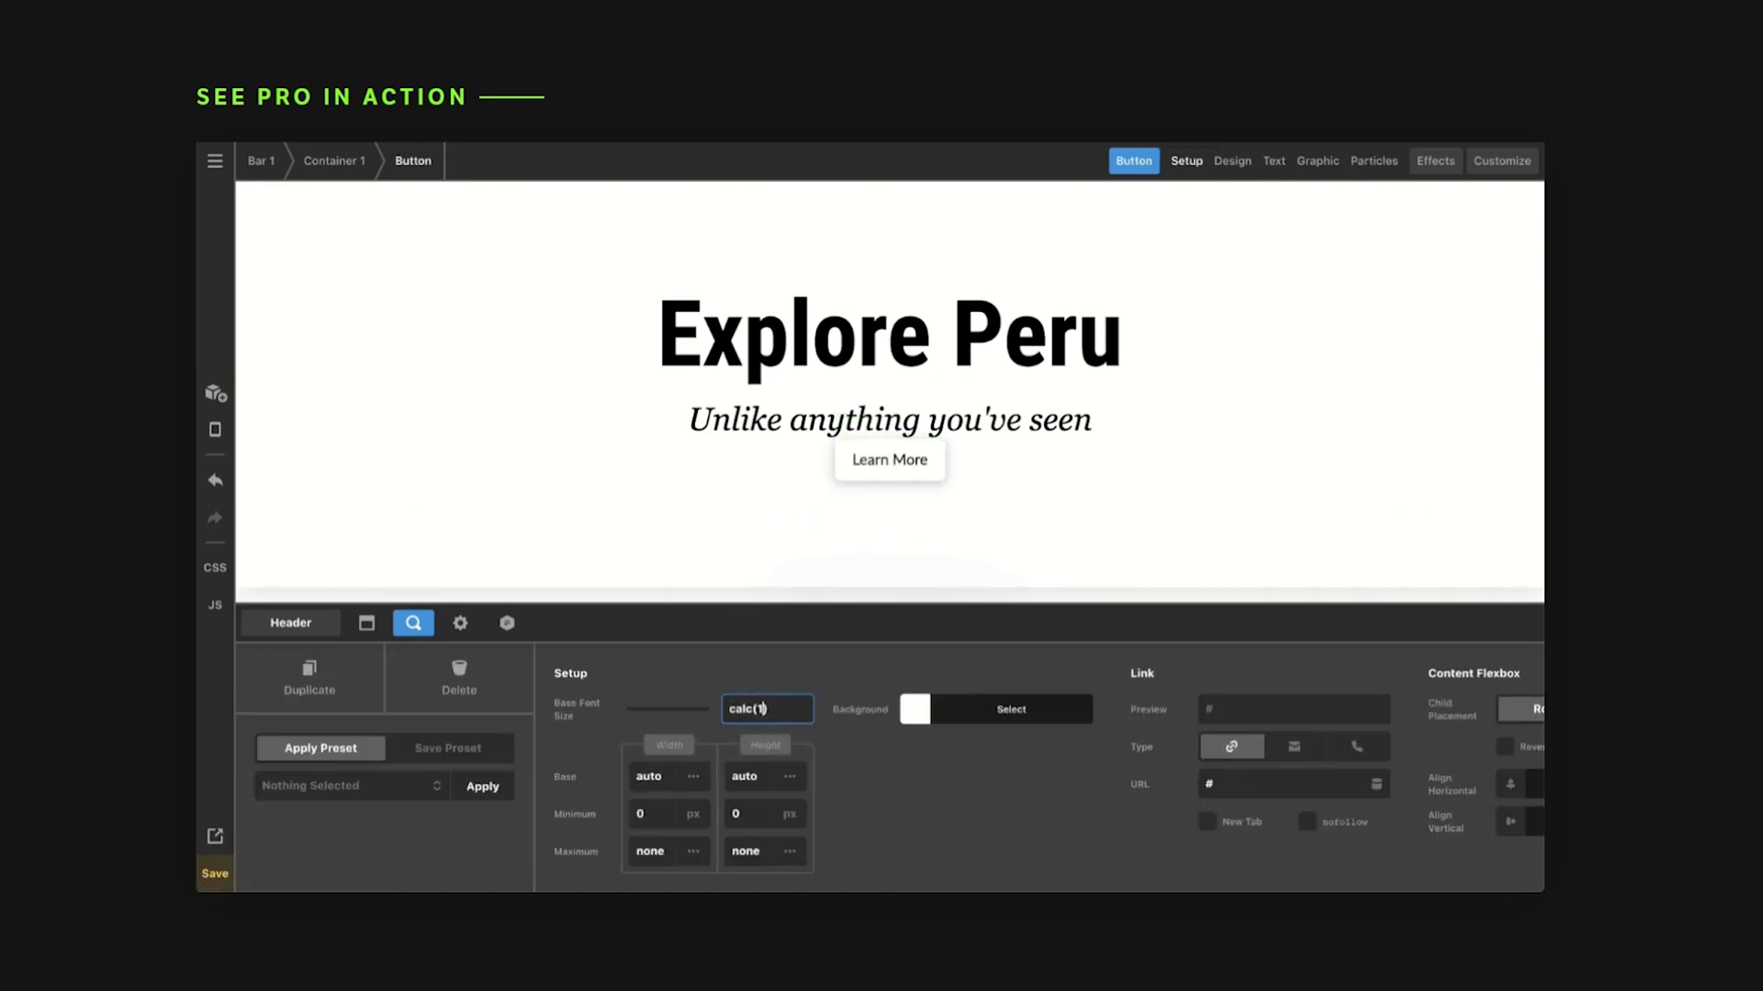
scroll(866, 790, "right", 3)
left_click(879, 709)
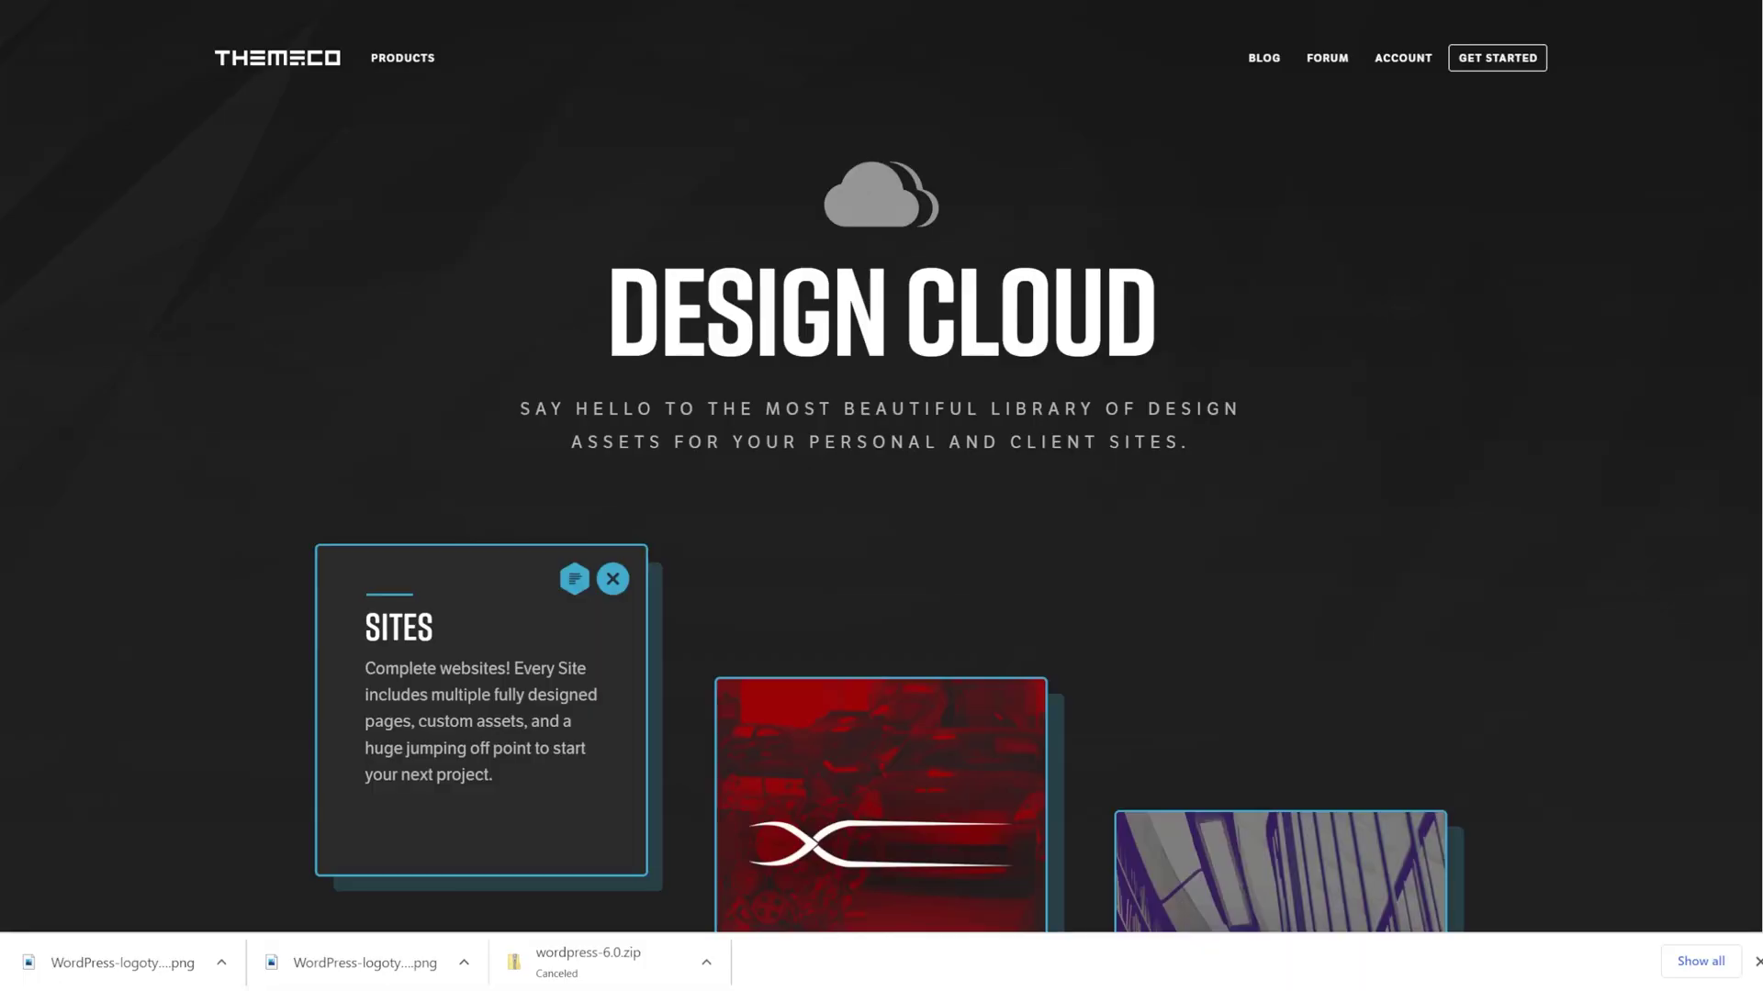
Open the mwlaw site from the Design Cloud and review its home page down to the latest blogs.
scroll(1641, 400, "down", 10)
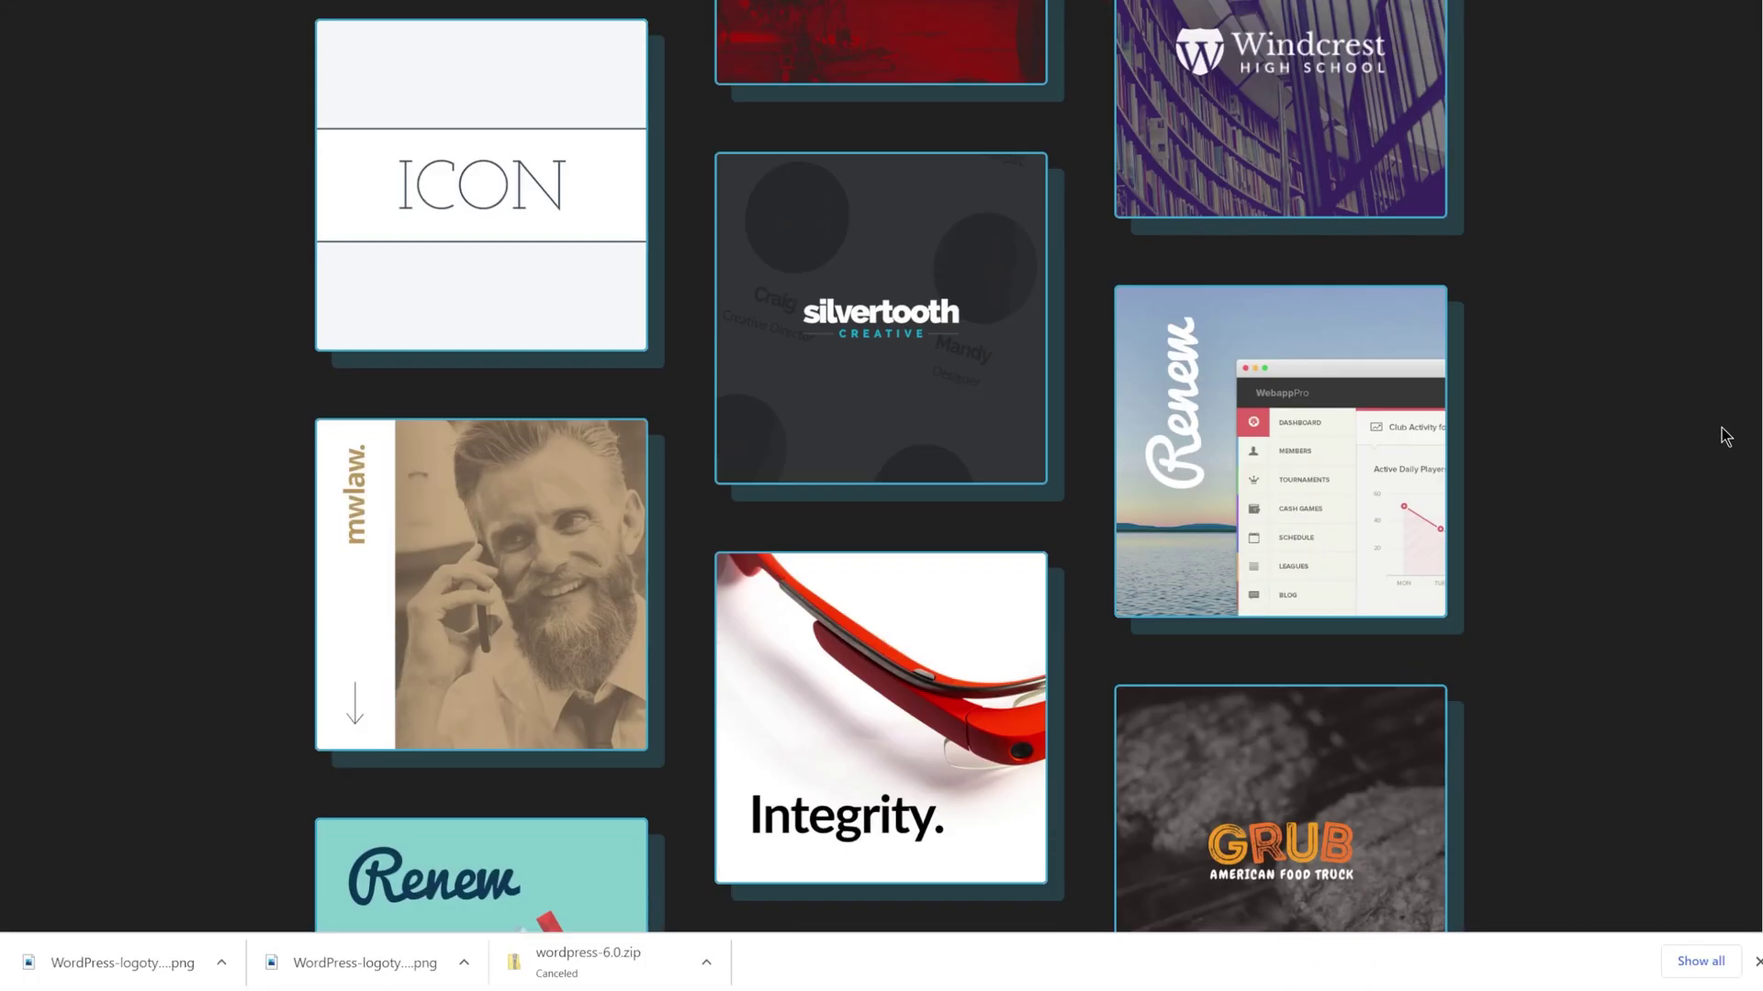
left_click(418, 571)
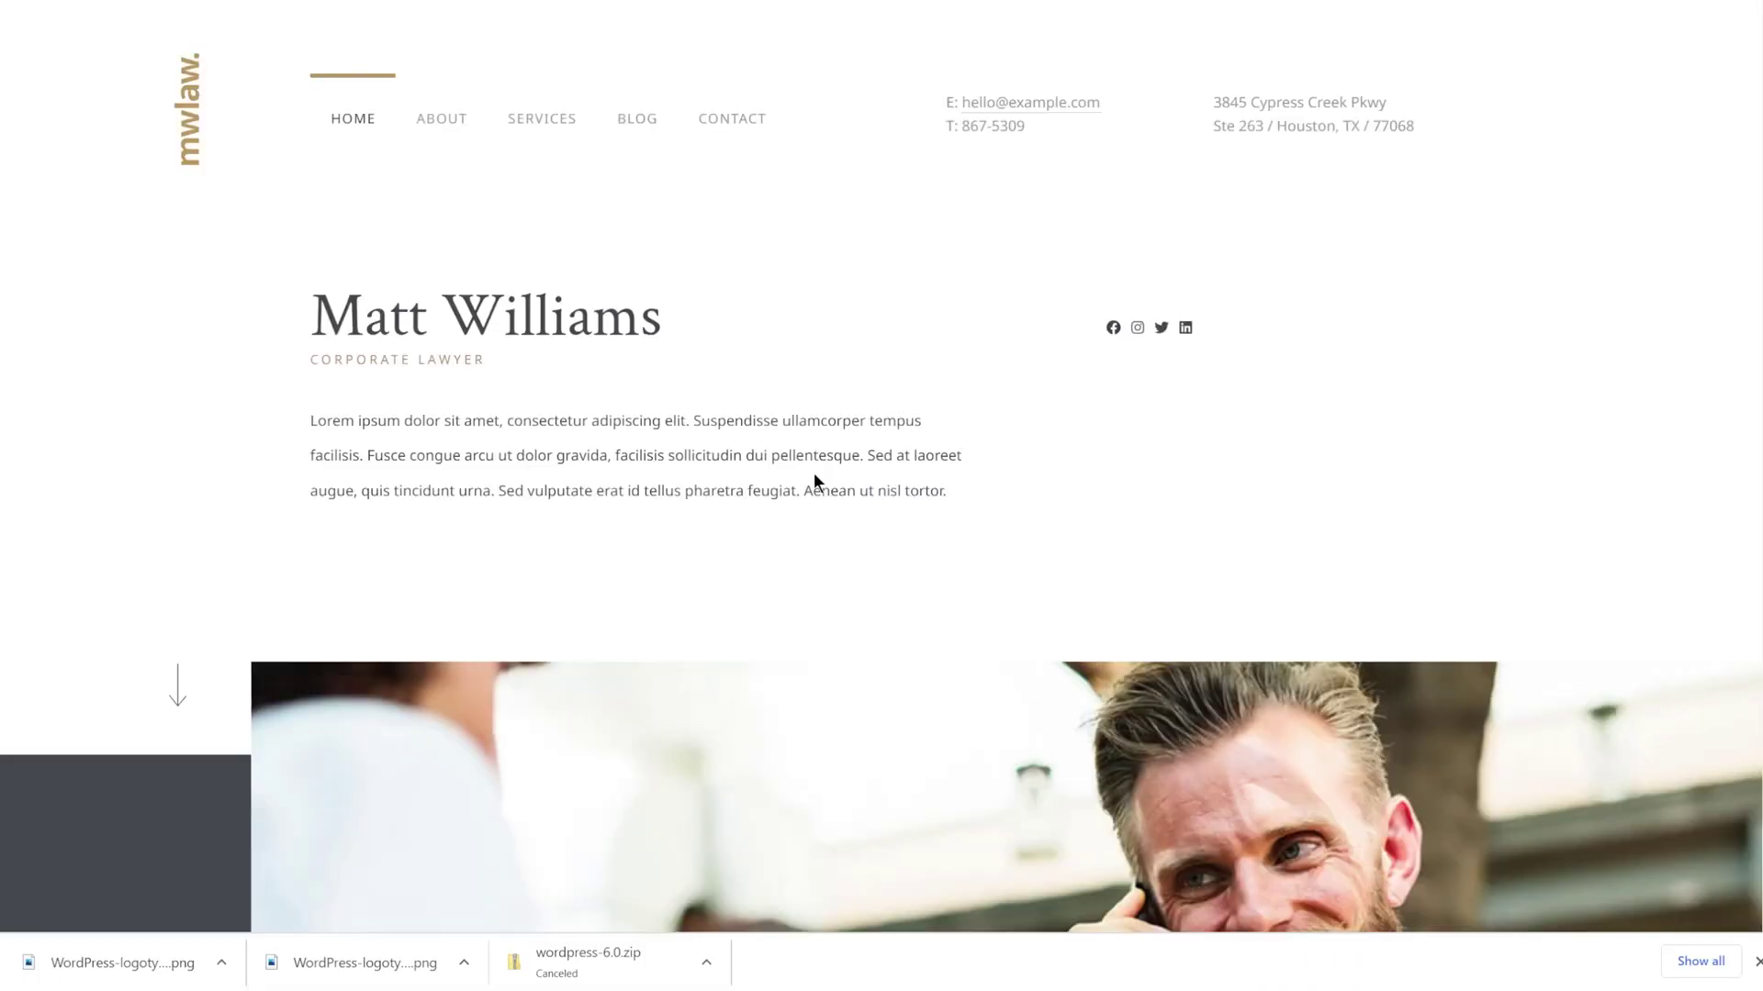
scroll(1699, 366, "down", 8)
scroll(1698, 364, "down", 12)
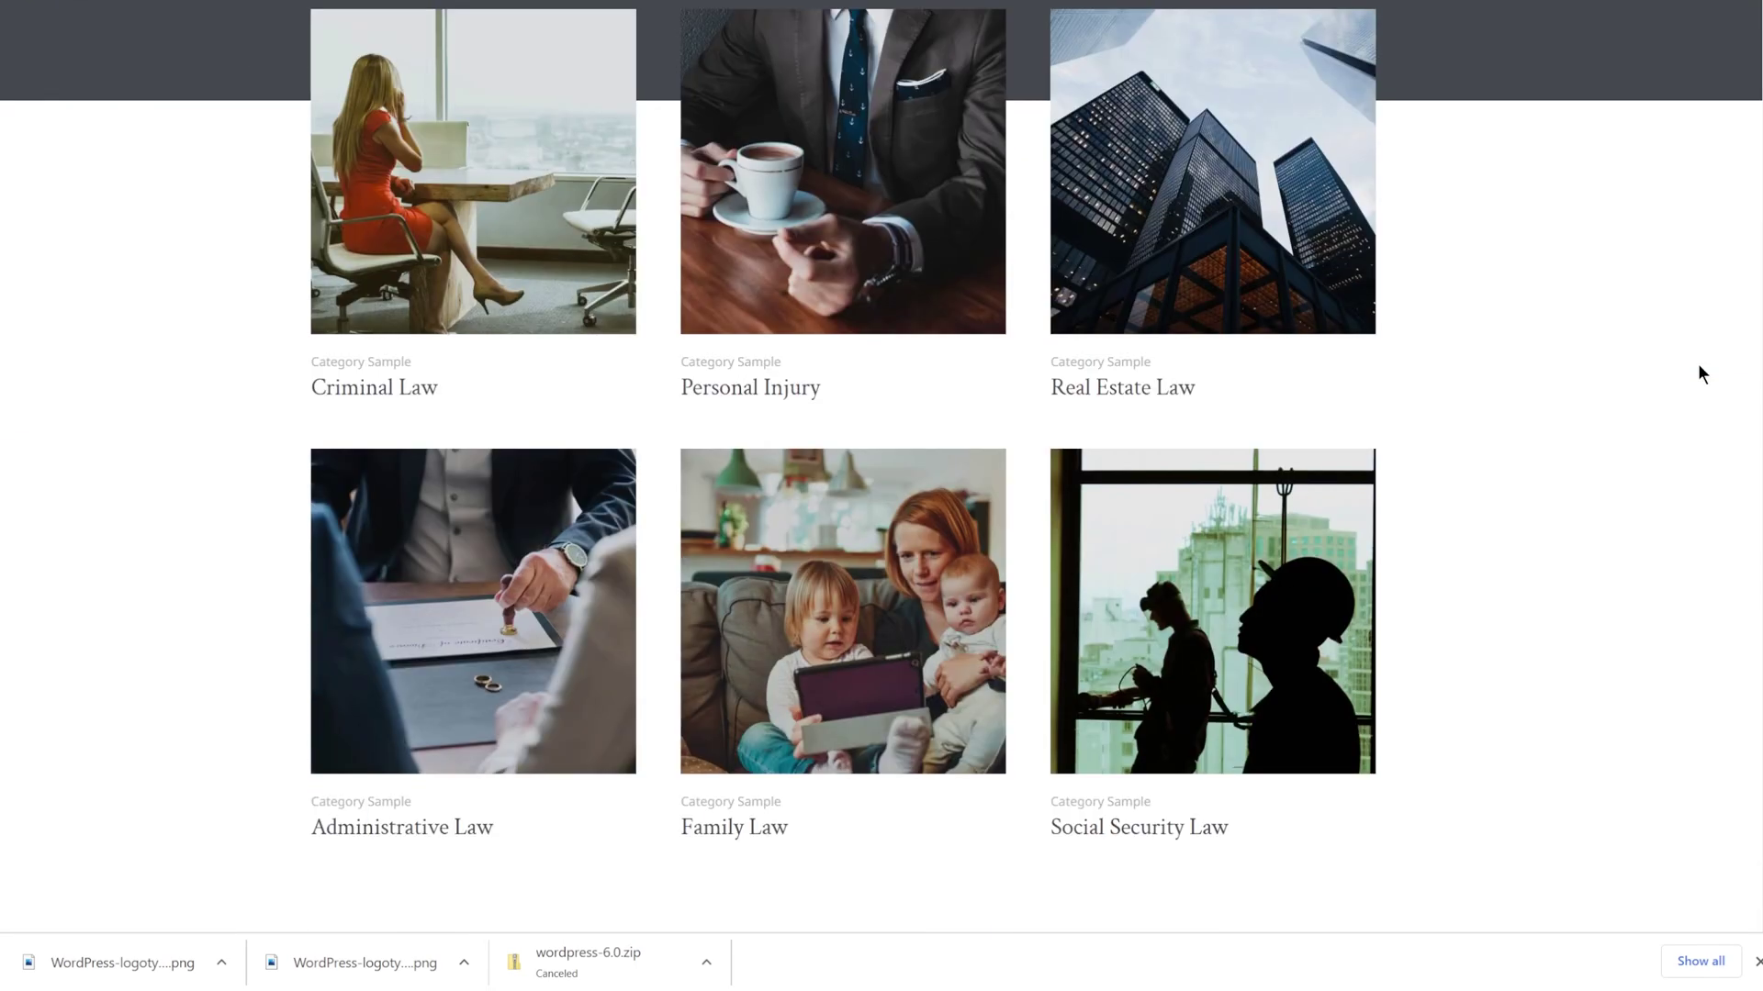
scroll(802, 497, "down", 10)
scroll(773, 548, "down", 6)
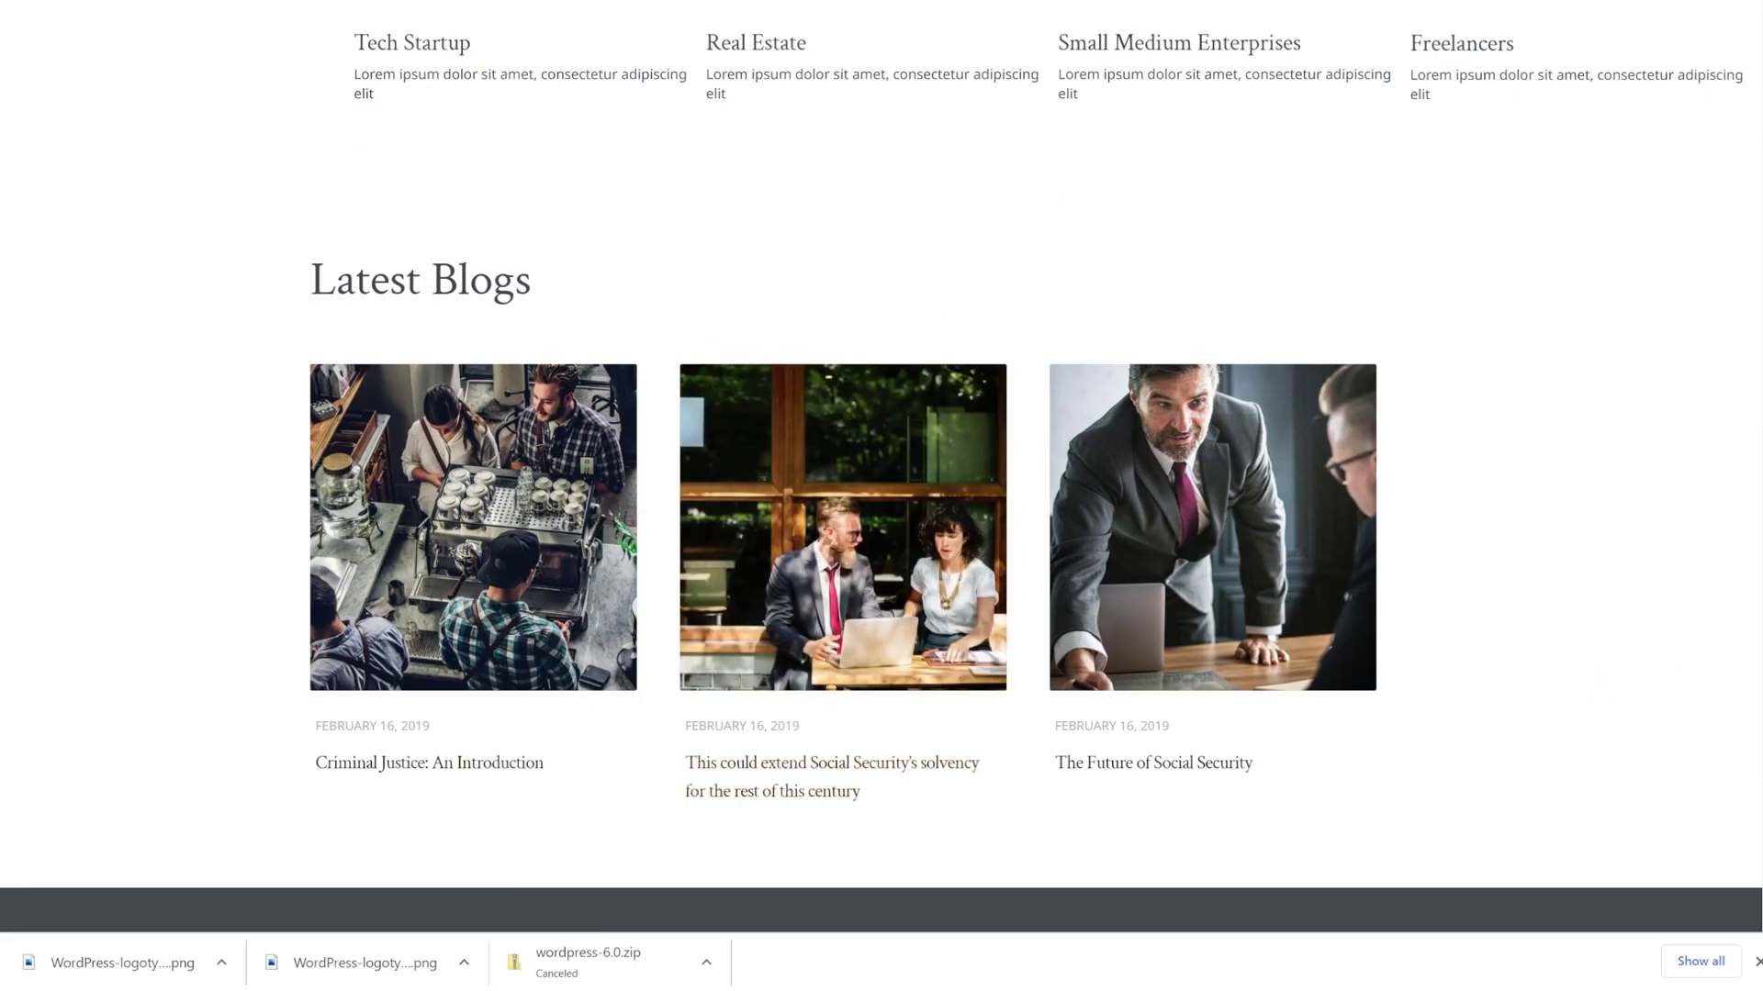
Return to the Design Cloud library and open another site design.
key("alt+Left")
scroll(1042, 547, "down", 2)
left_click(950, 491)
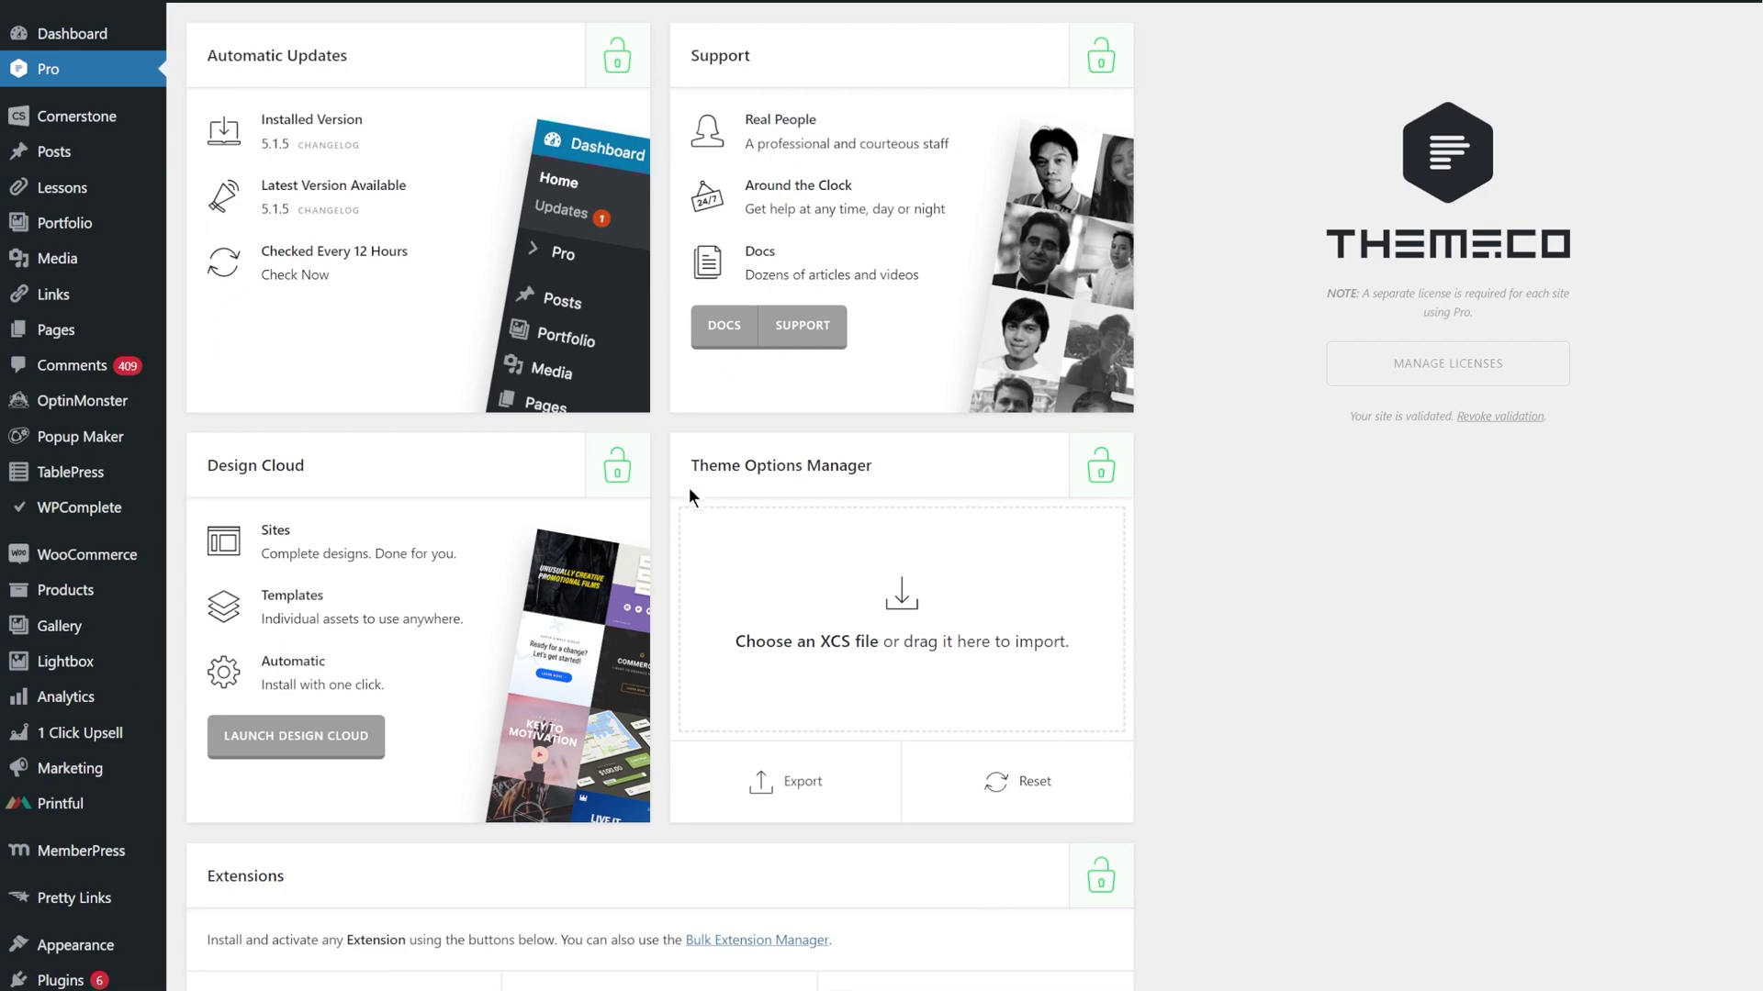
Review the Pro dashboard's extensions and view the details of the WooCommerce plugin.
scroll(653, 454, "down", 7)
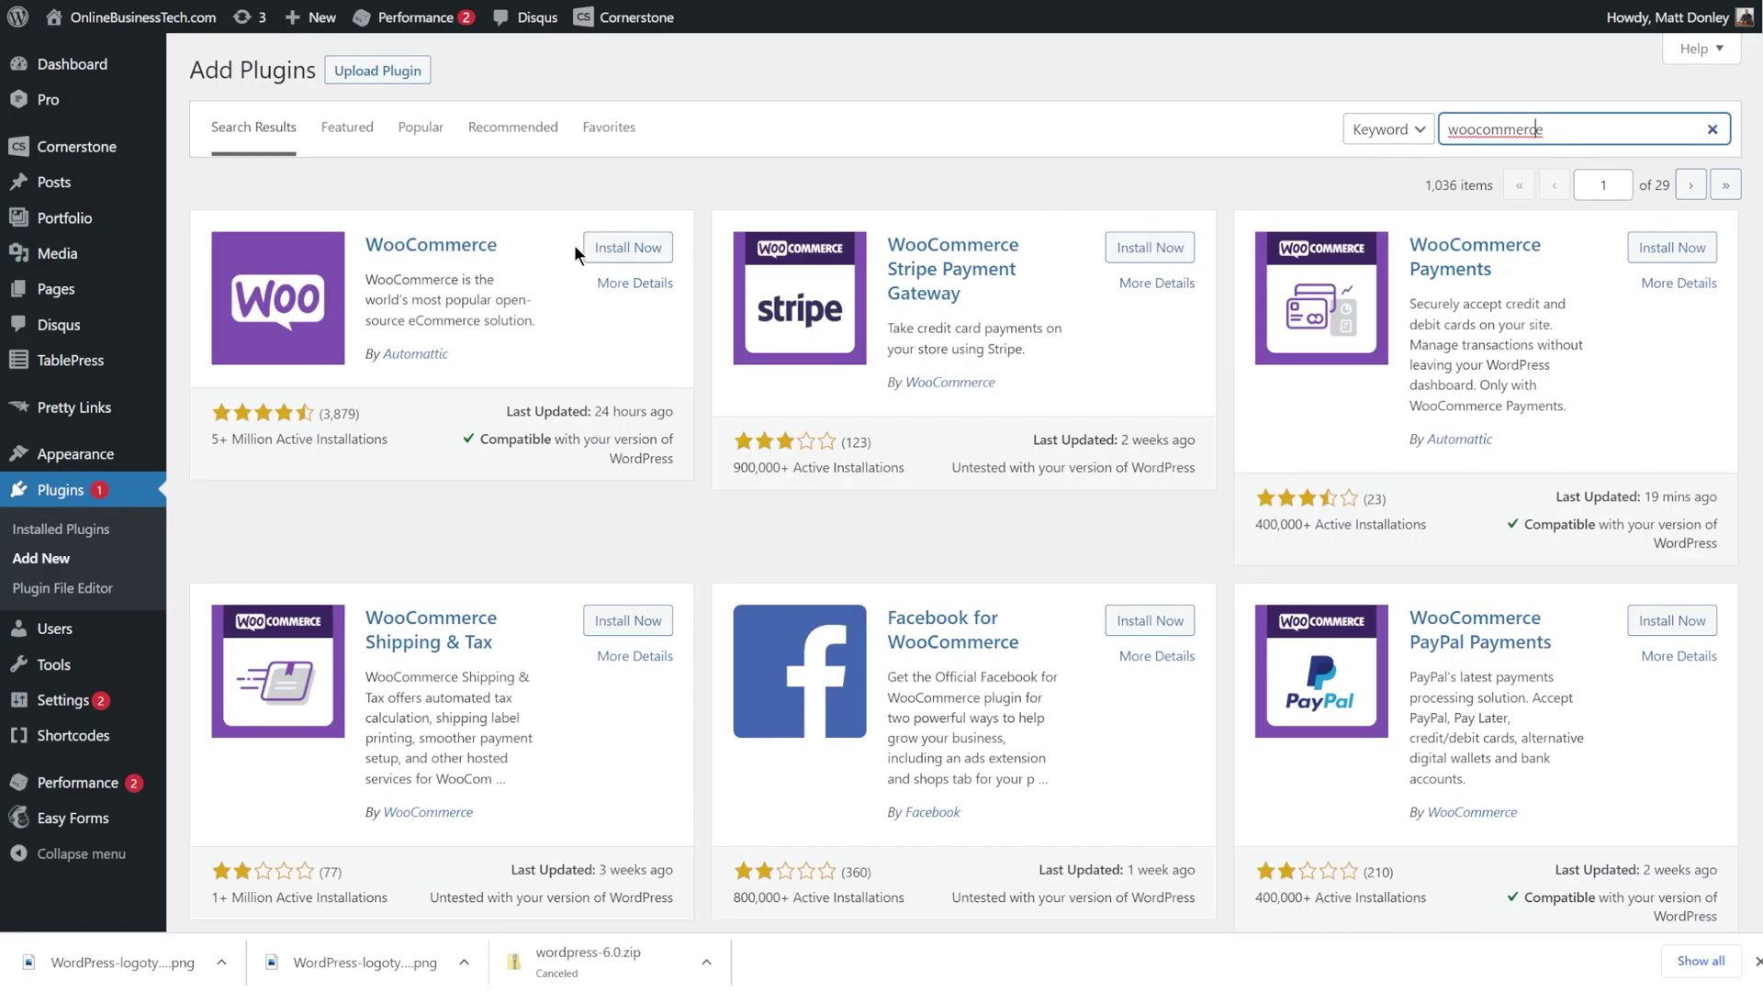
left_click(630, 286)
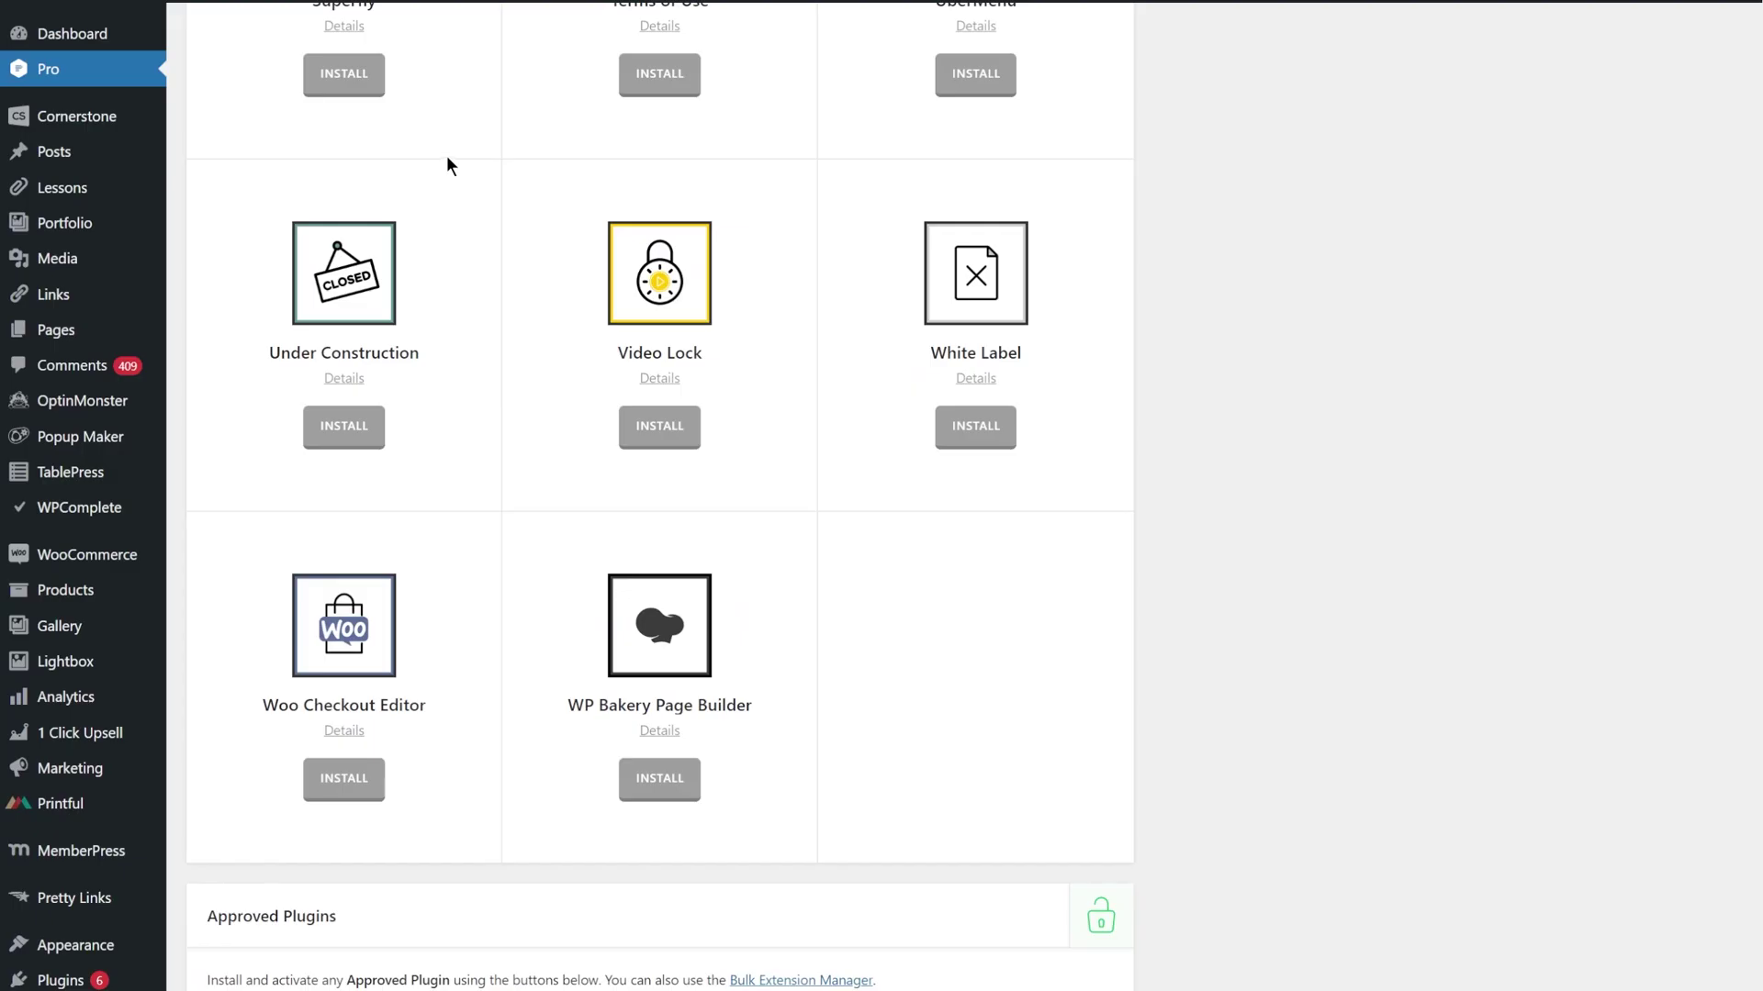
Read through the Cornerstone product page, covering frontend editing, the element library, live code editing and theme compatibility.
mouse_move(65, 117)
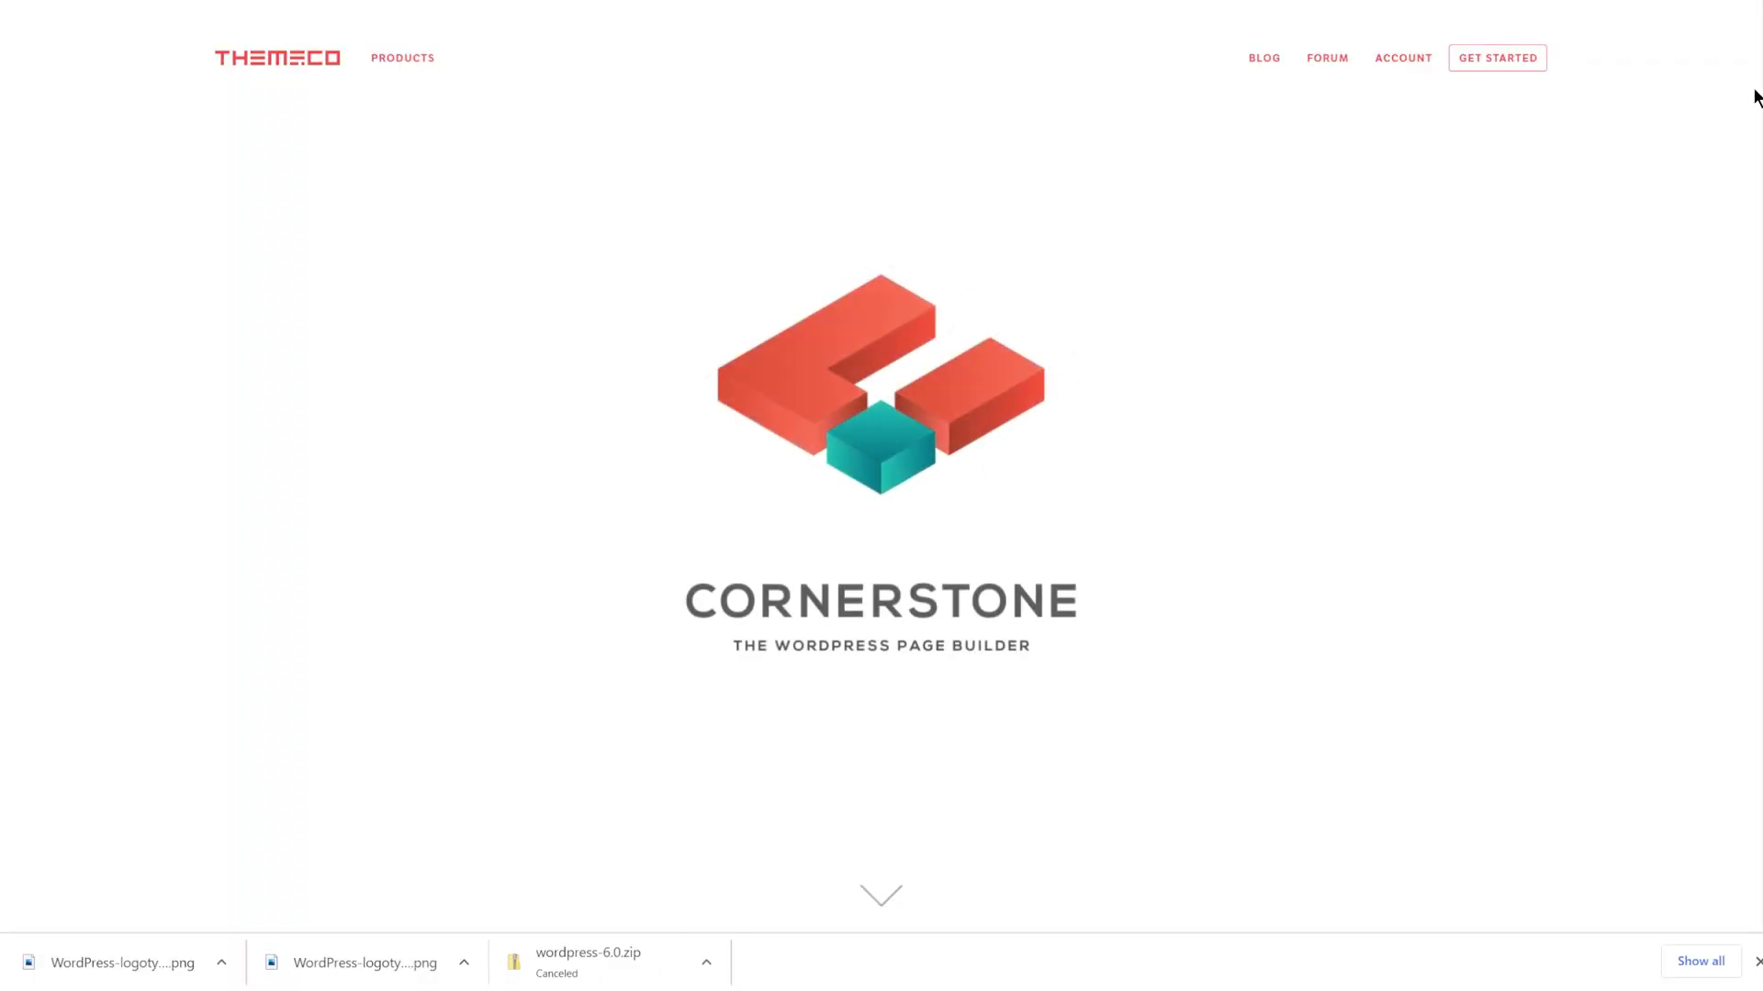
scroll(1754, 95, "down", 1)
scroll(1754, 157, "down", 20)
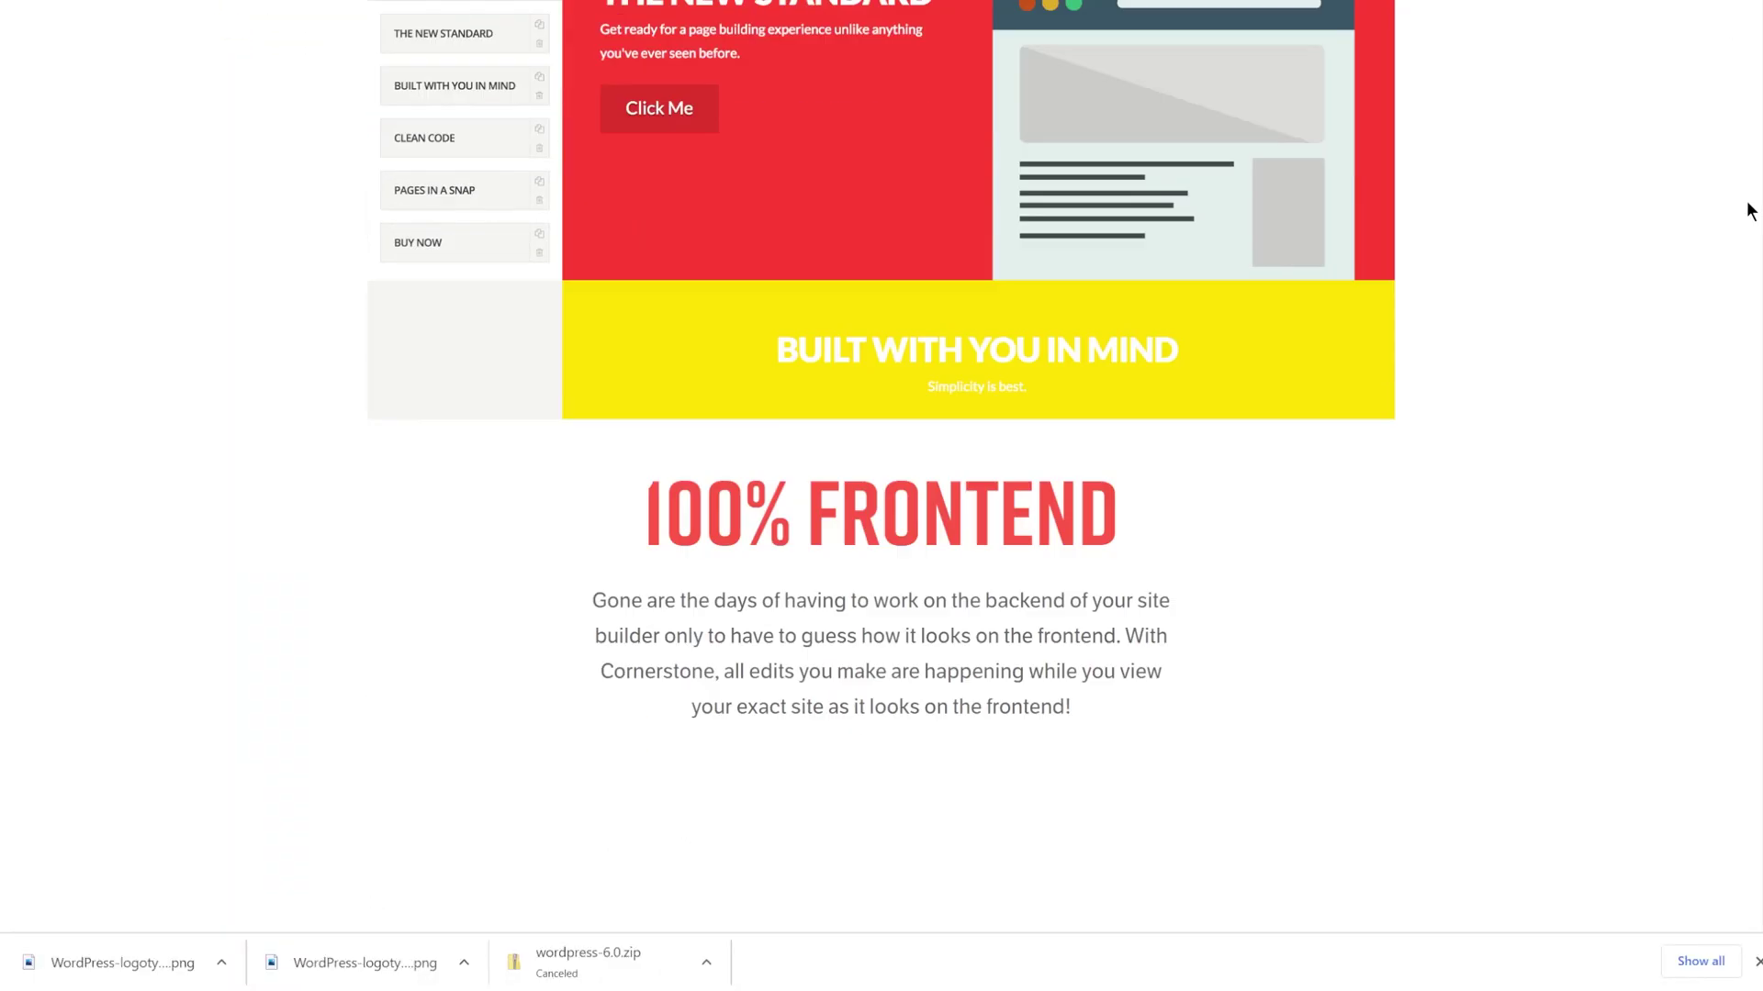
scroll(1731, 285, "down", 3)
scroll(1724, 339, "down", 10)
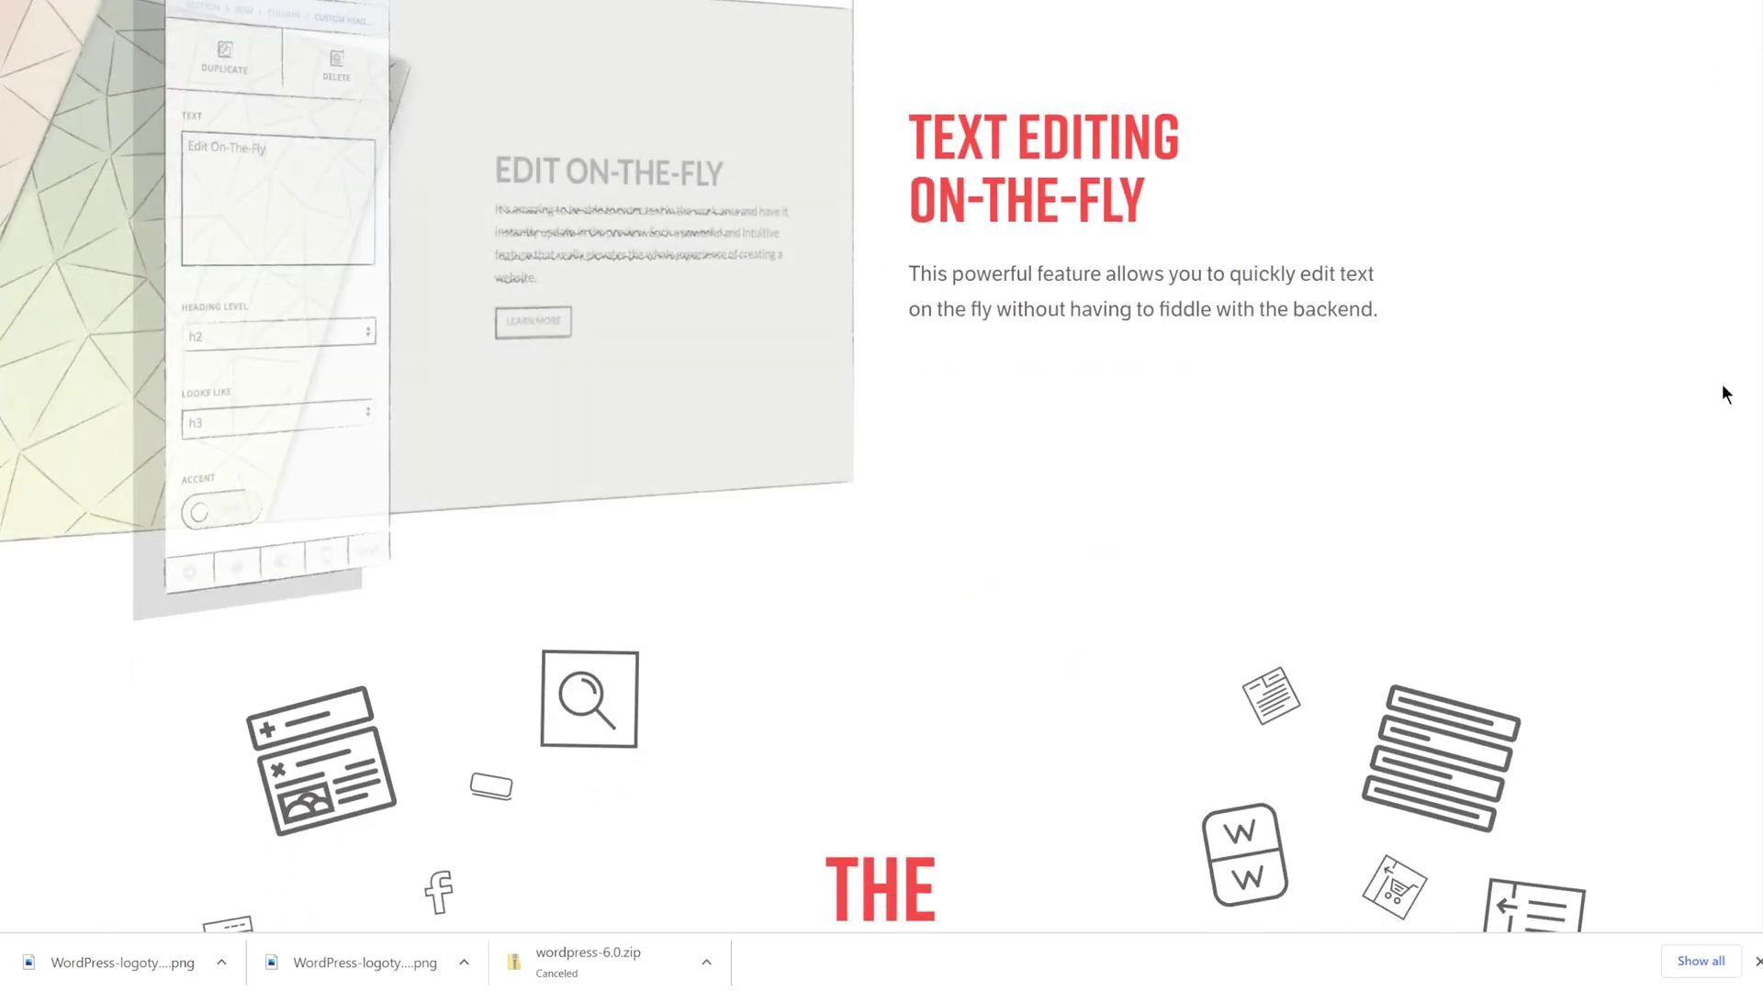
scroll(1722, 413, "down", 16)
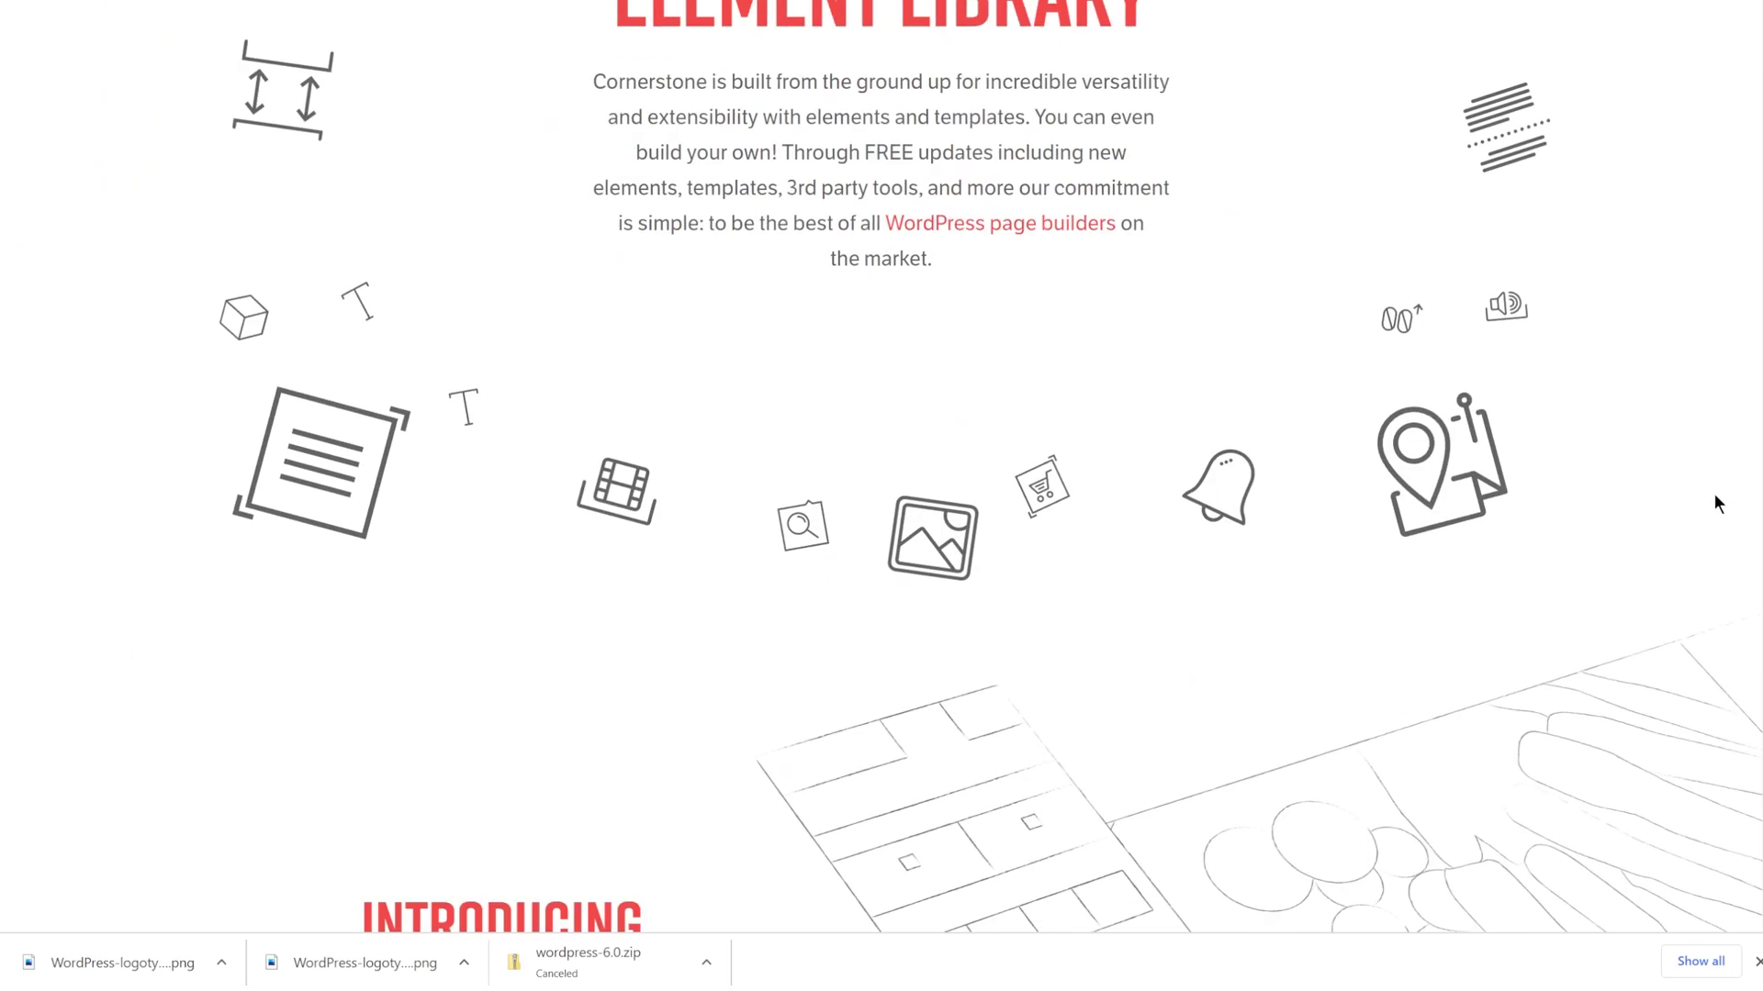
scroll(1710, 587, "down", 11)
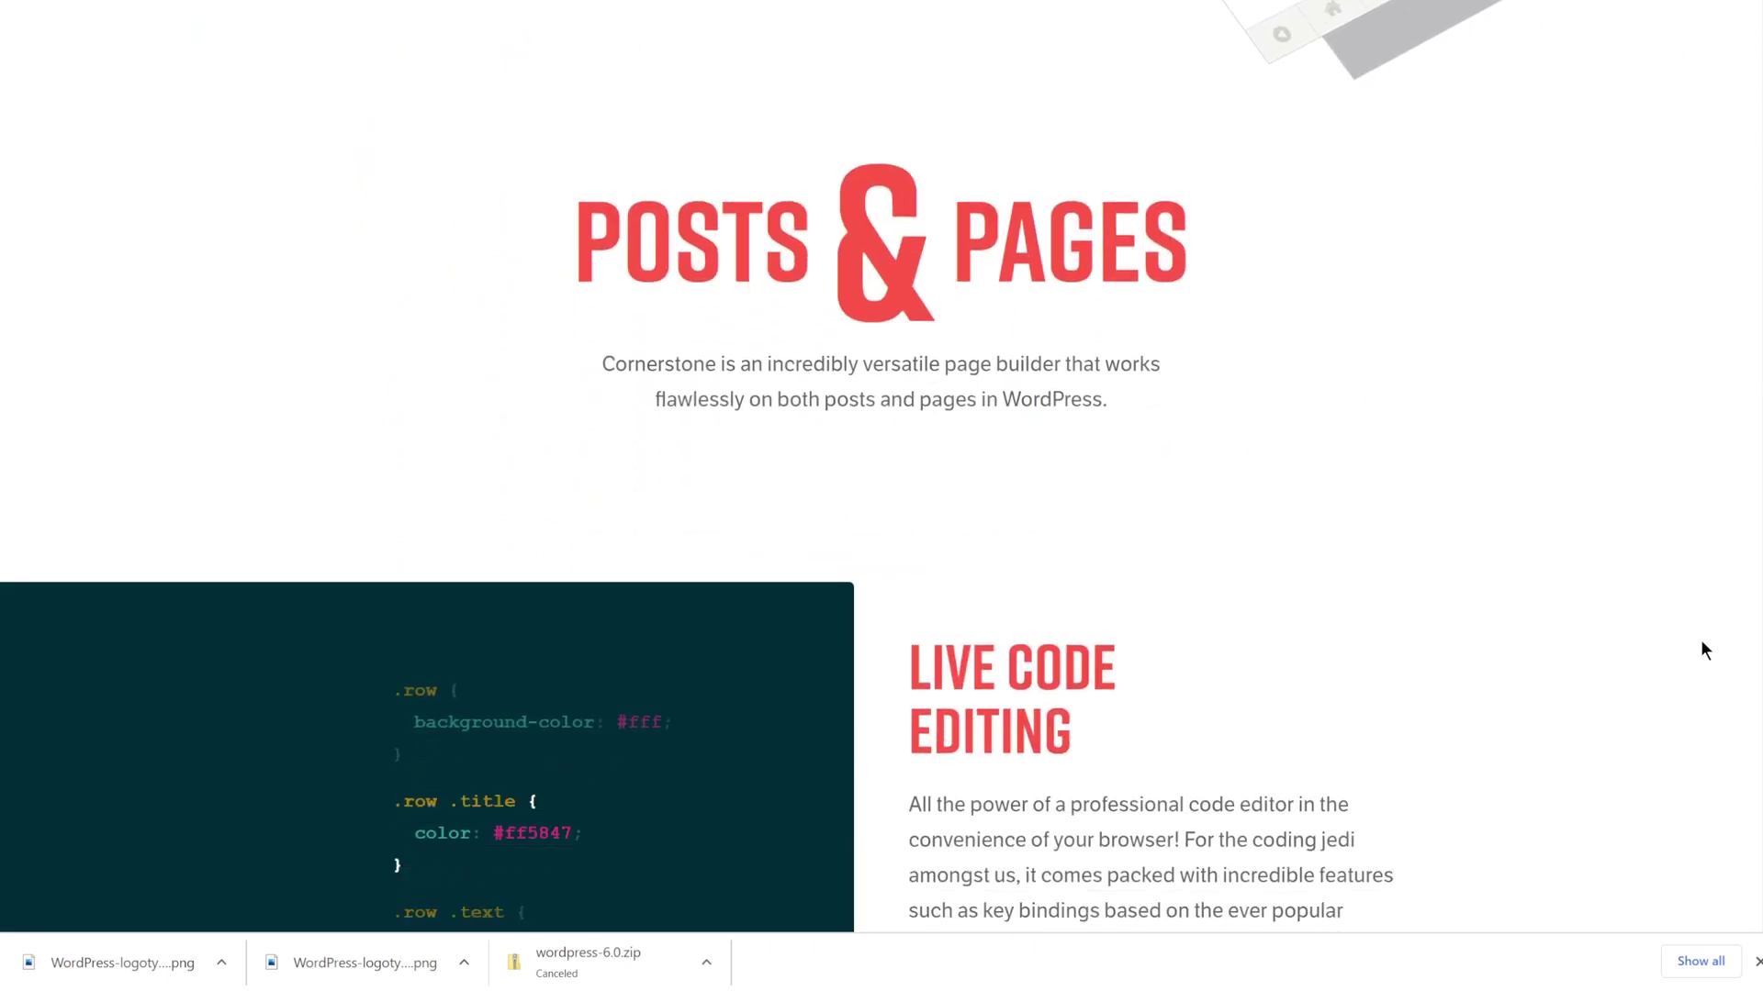
scroll(1703, 652, "down", 12)
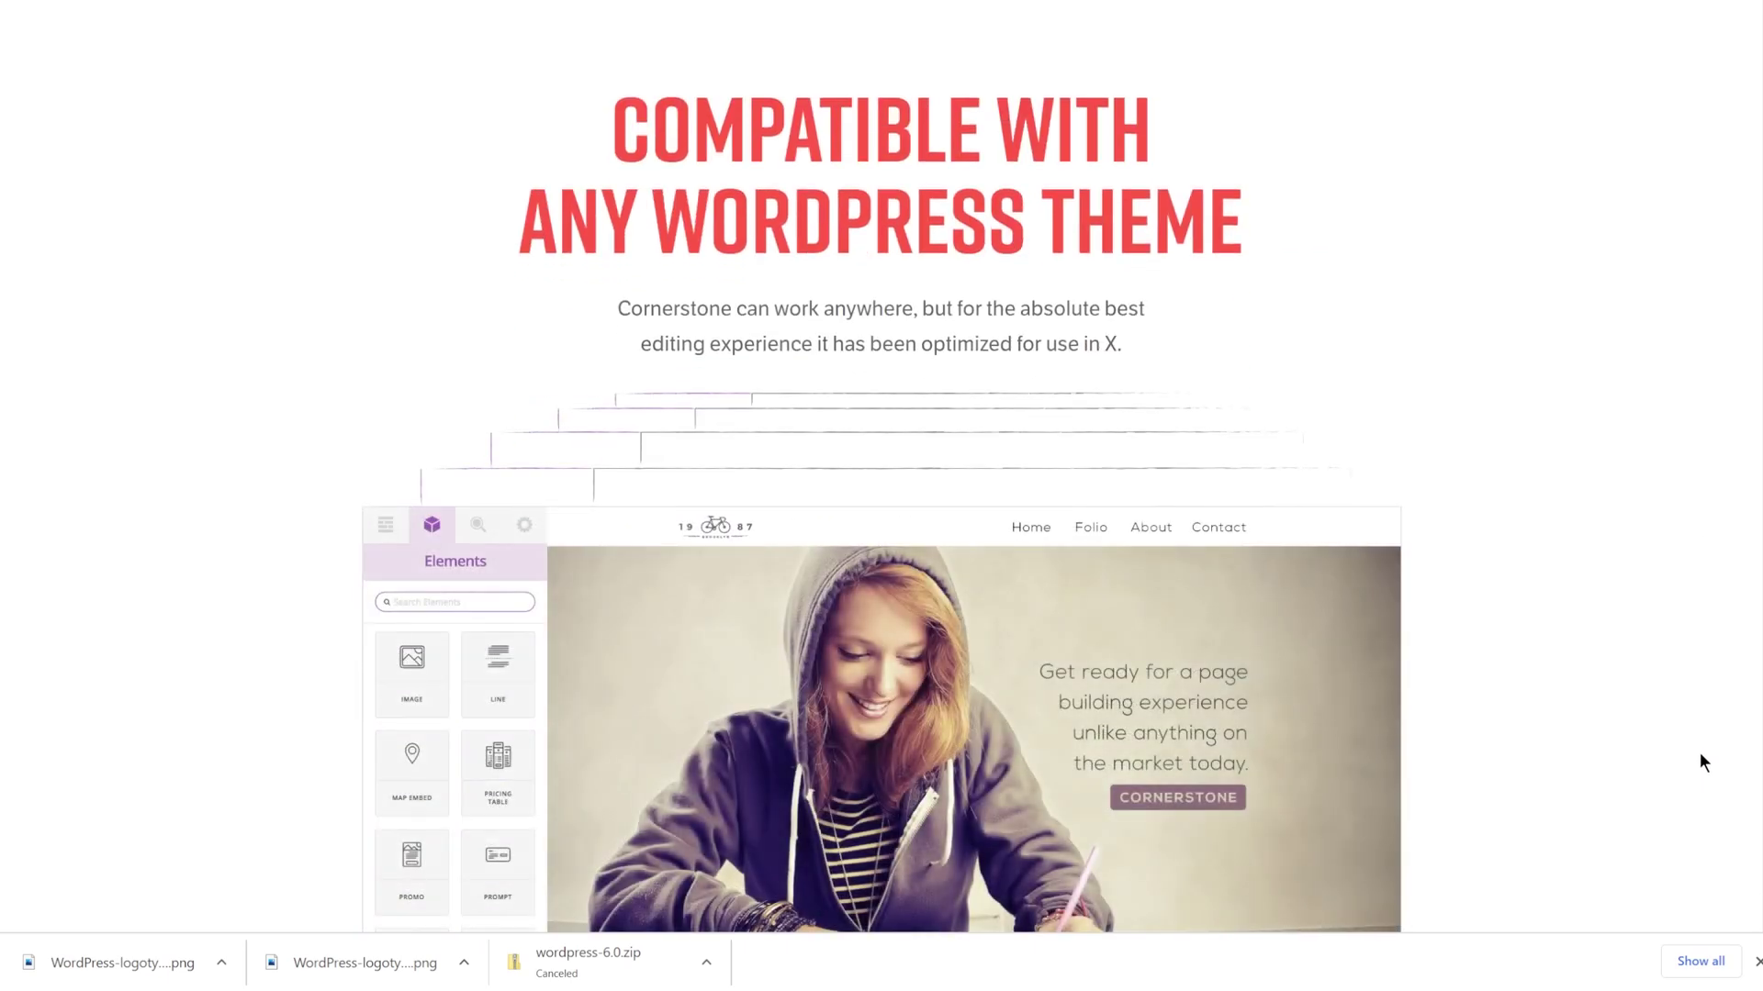
Open the Front page menu header for editing from the list of headers.
left_click_drag(1262, 225, 590, 120)
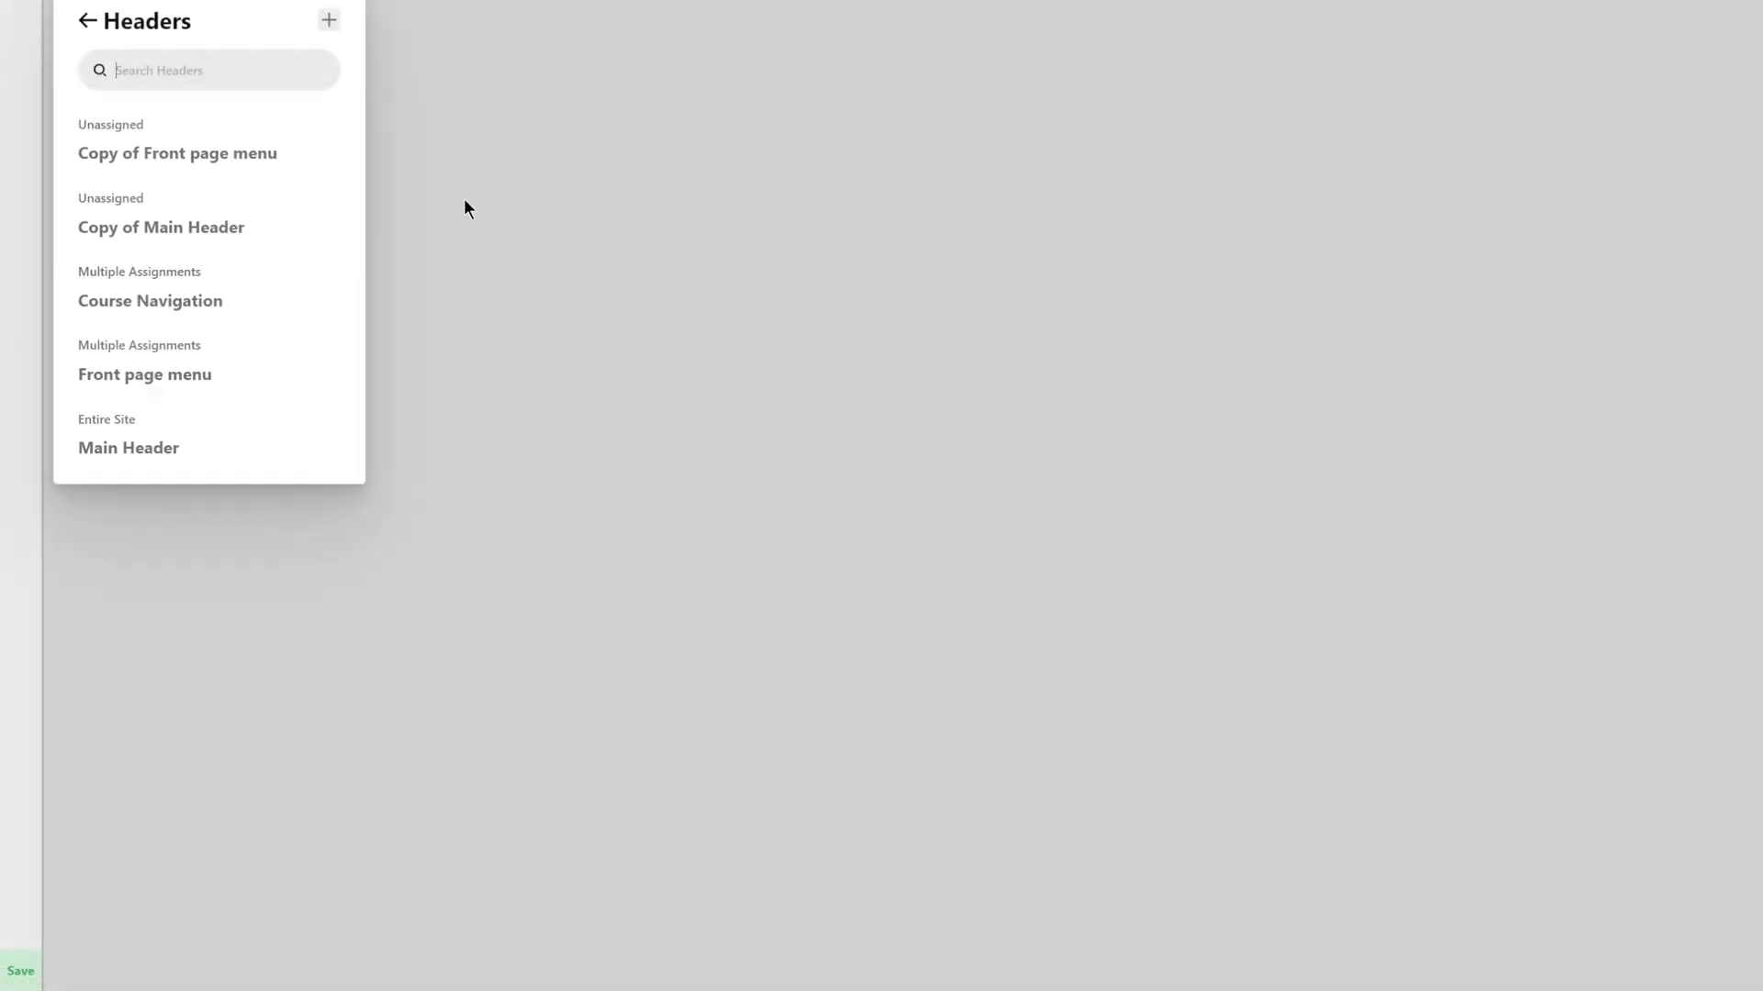
mouse_move(204, 290)
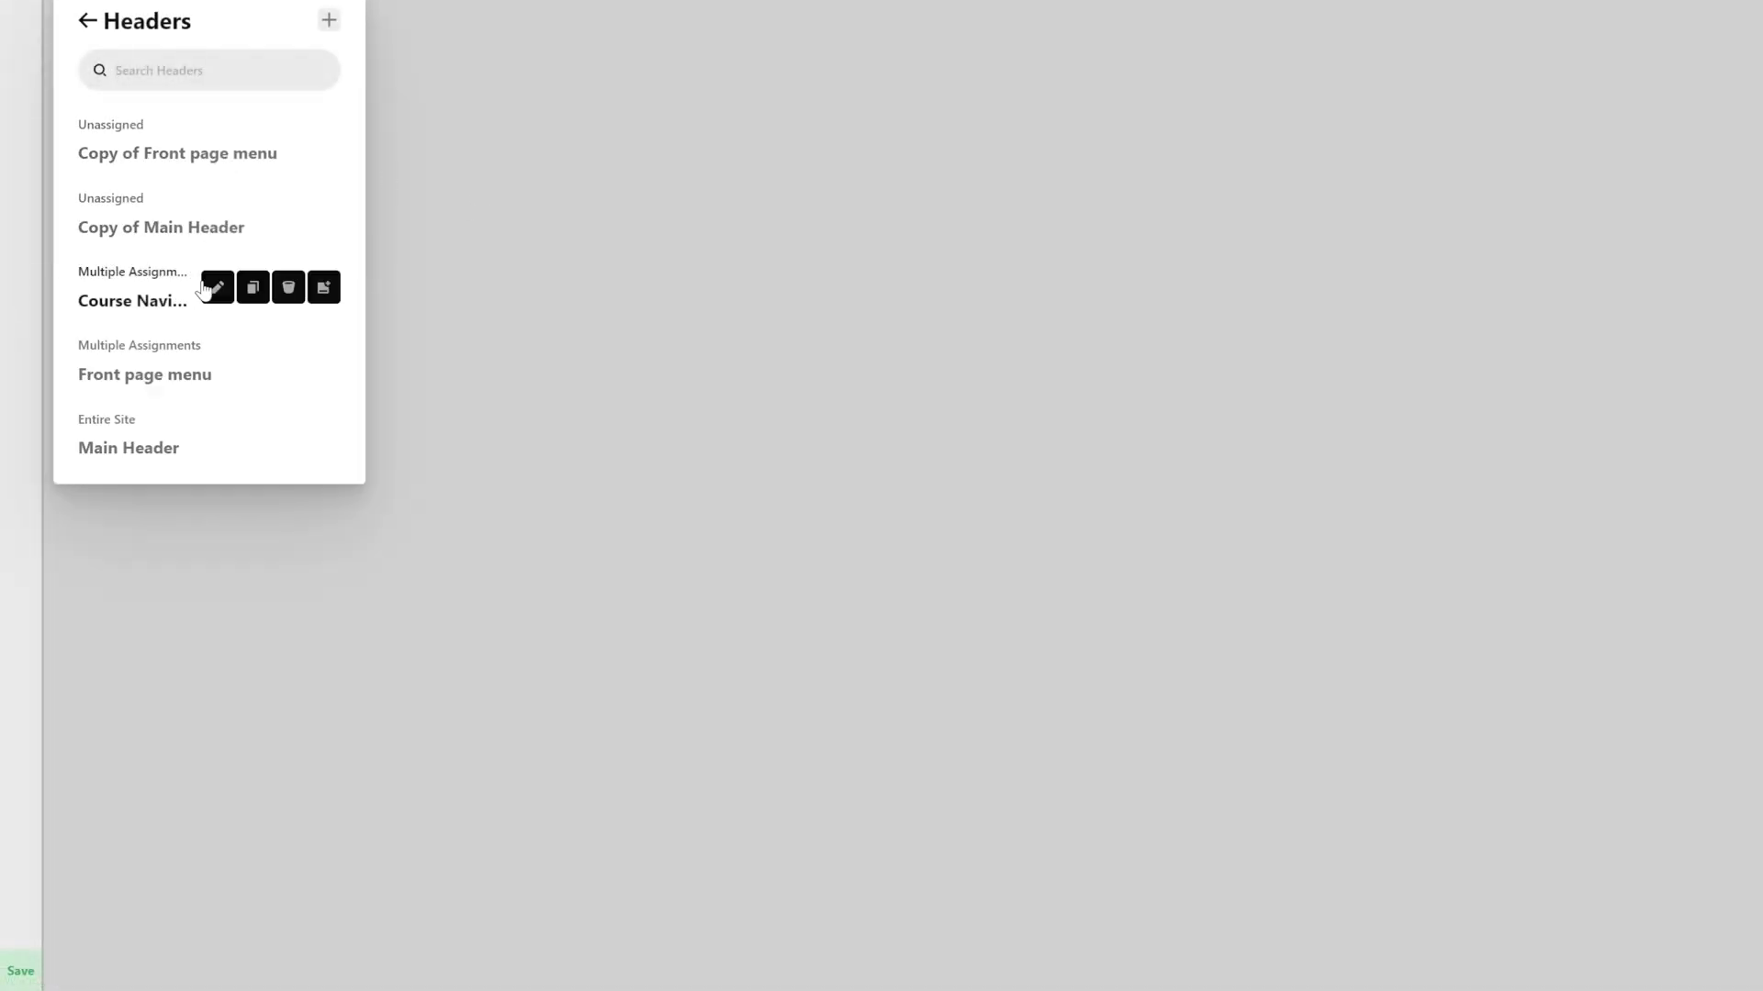
mouse_move(143, 393)
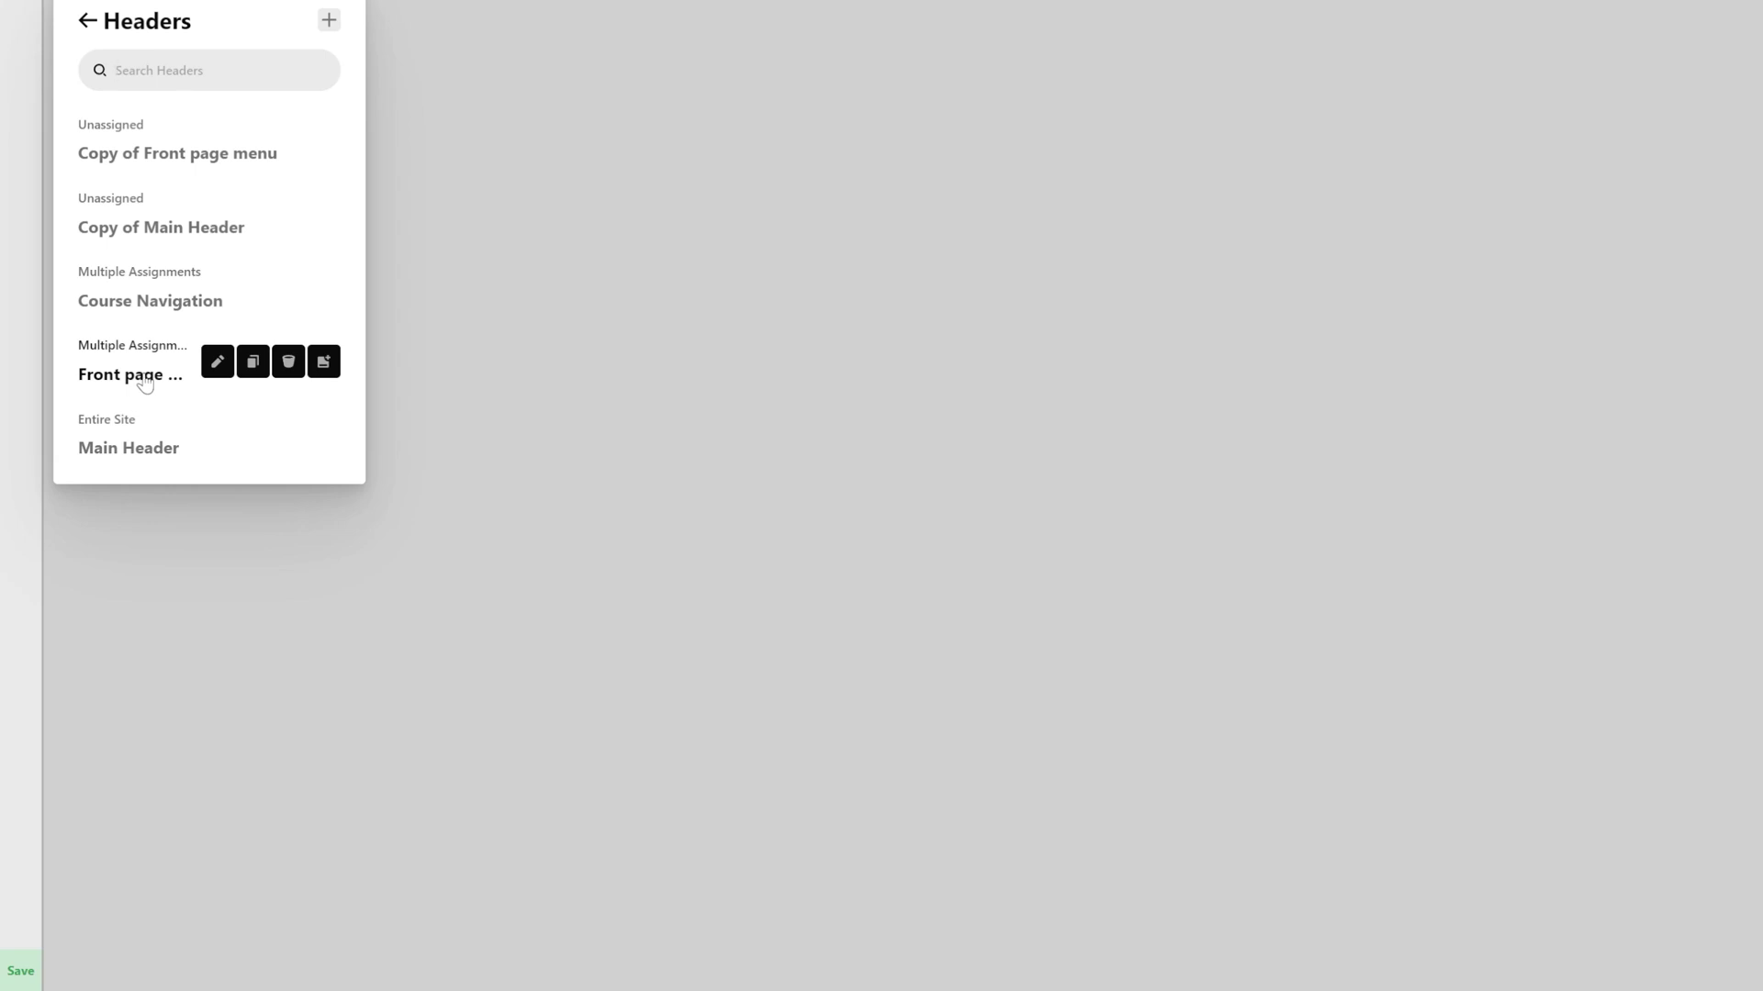
left_click(209, 365)
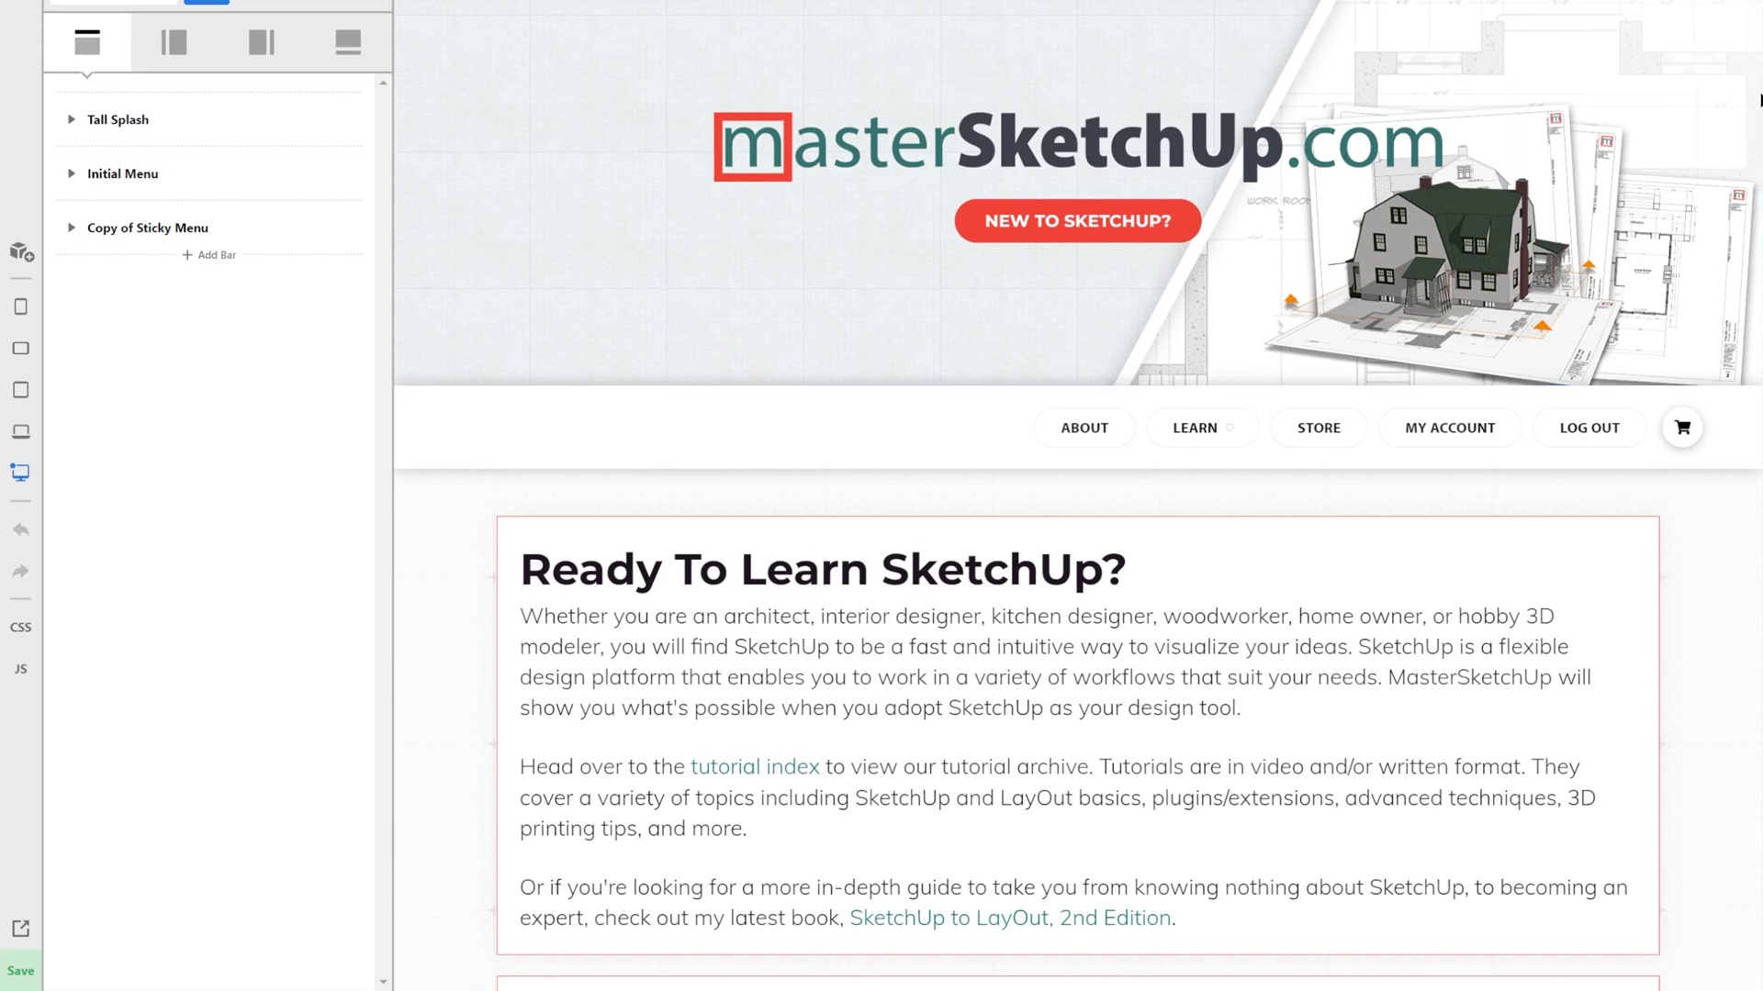
Examine how the front page header, its initial menu and its sticky menu behave while moving through the page.
scroll(1724, 154, "down", 2)
scroll(1694, 200, "down", 4)
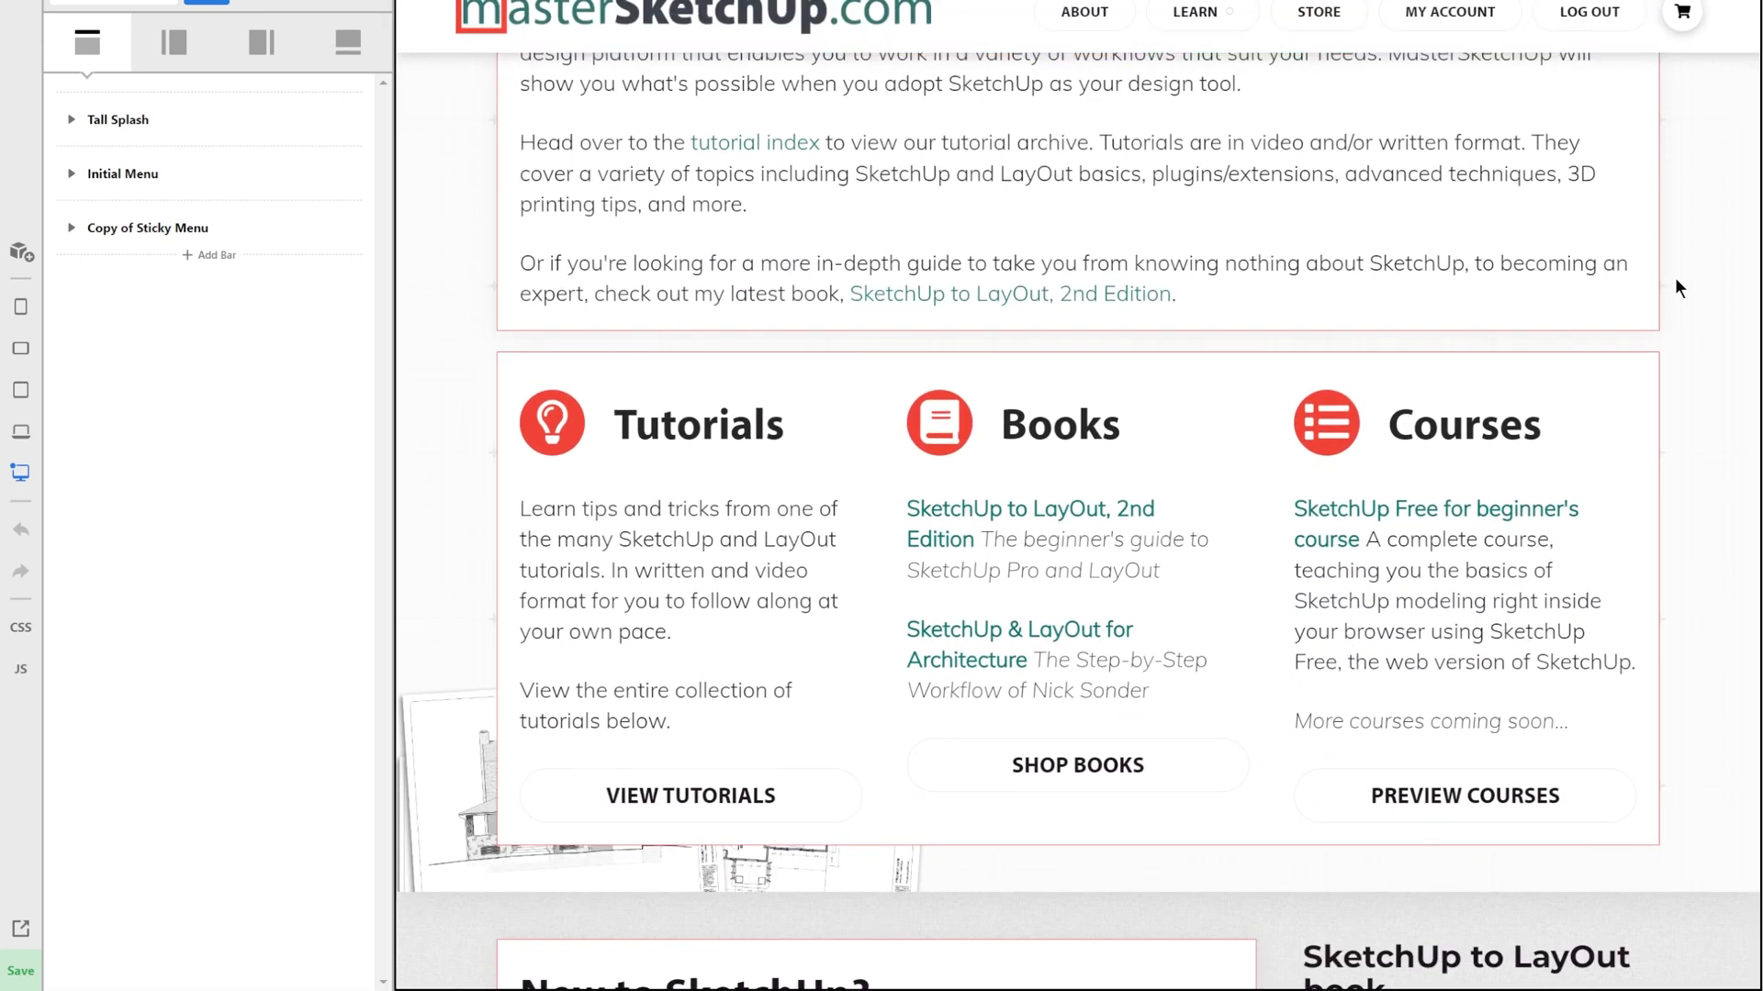
scroll(1686, 332, "down", 2)
scroll(1675, 413, "up", 8)
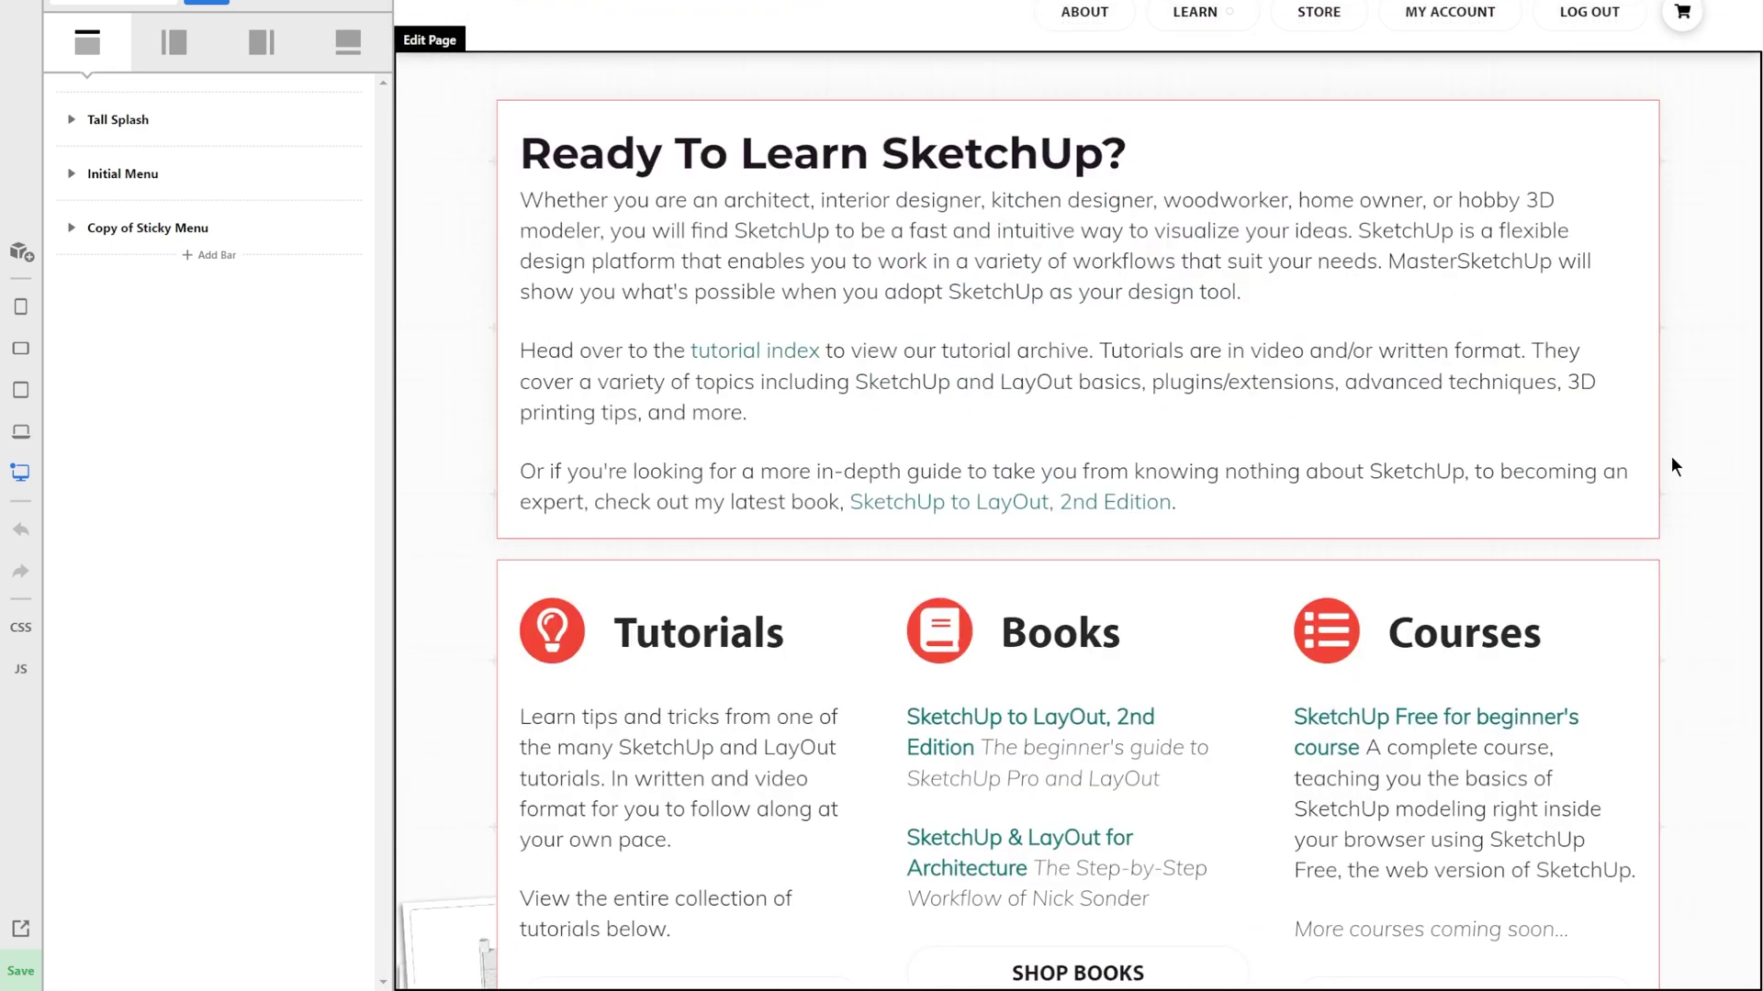
scroll(1668, 598, "down", 4)
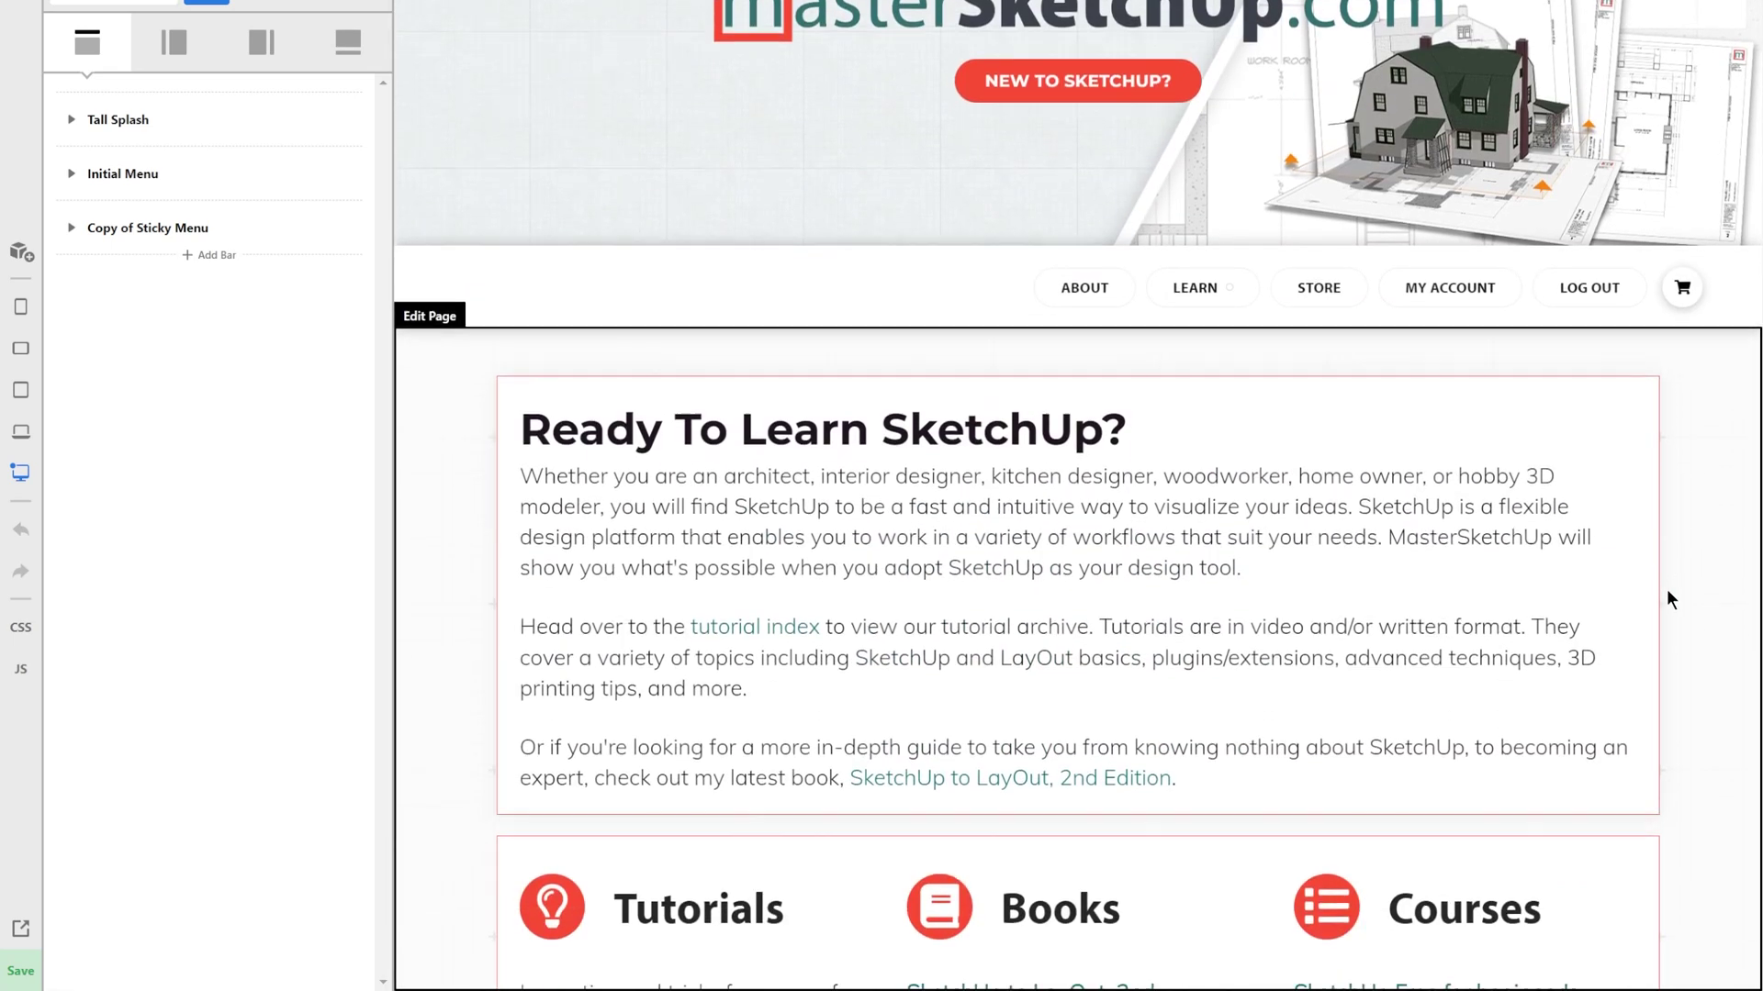
scroll(1668, 599, "up", 3)
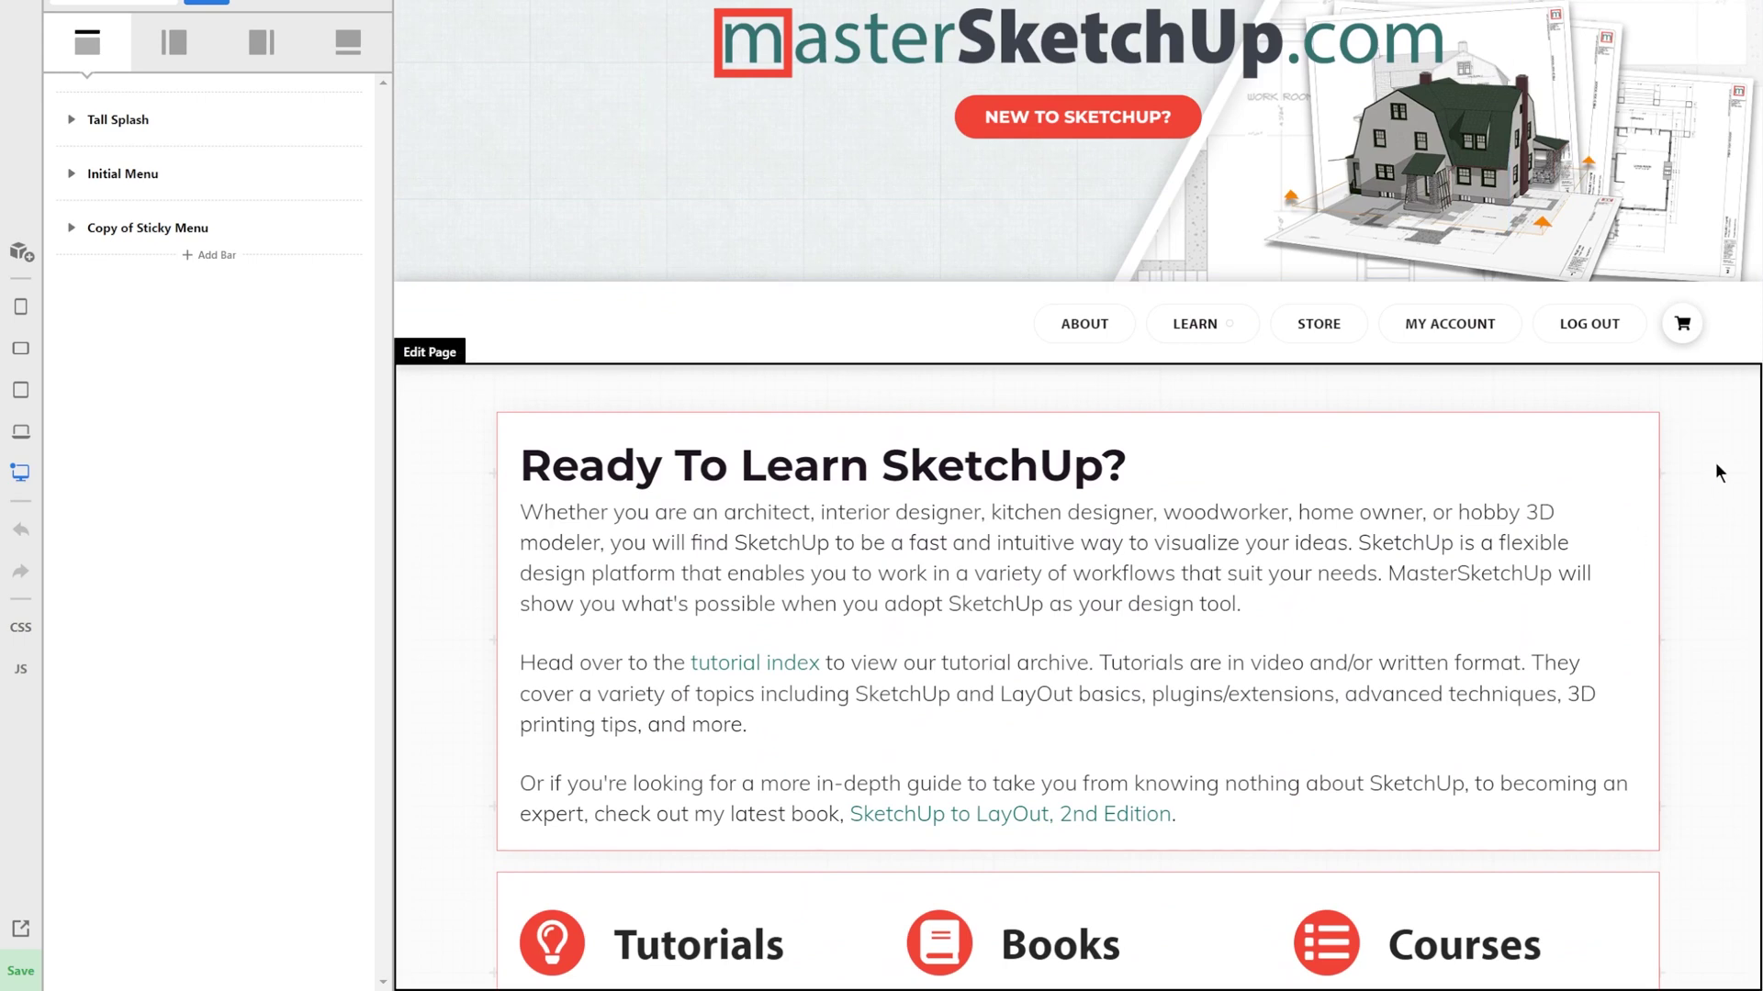
scroll(1713, 478, "down", 6)
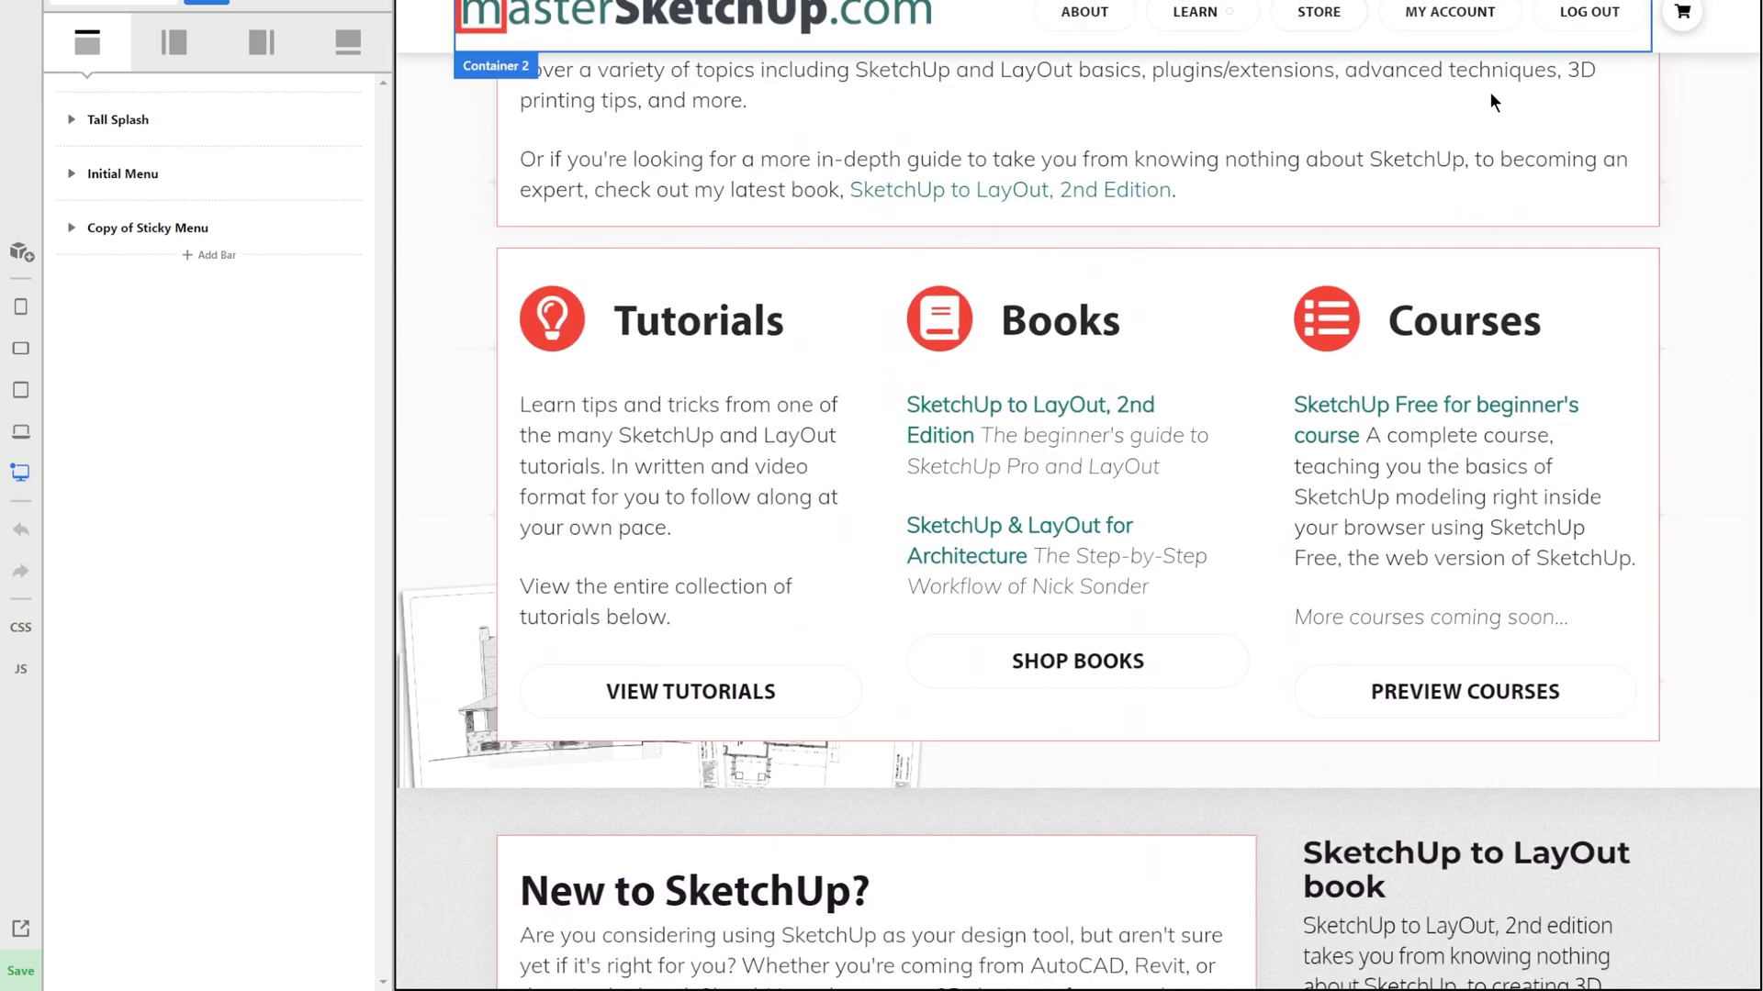
scroll(1703, 514, "up", 7)
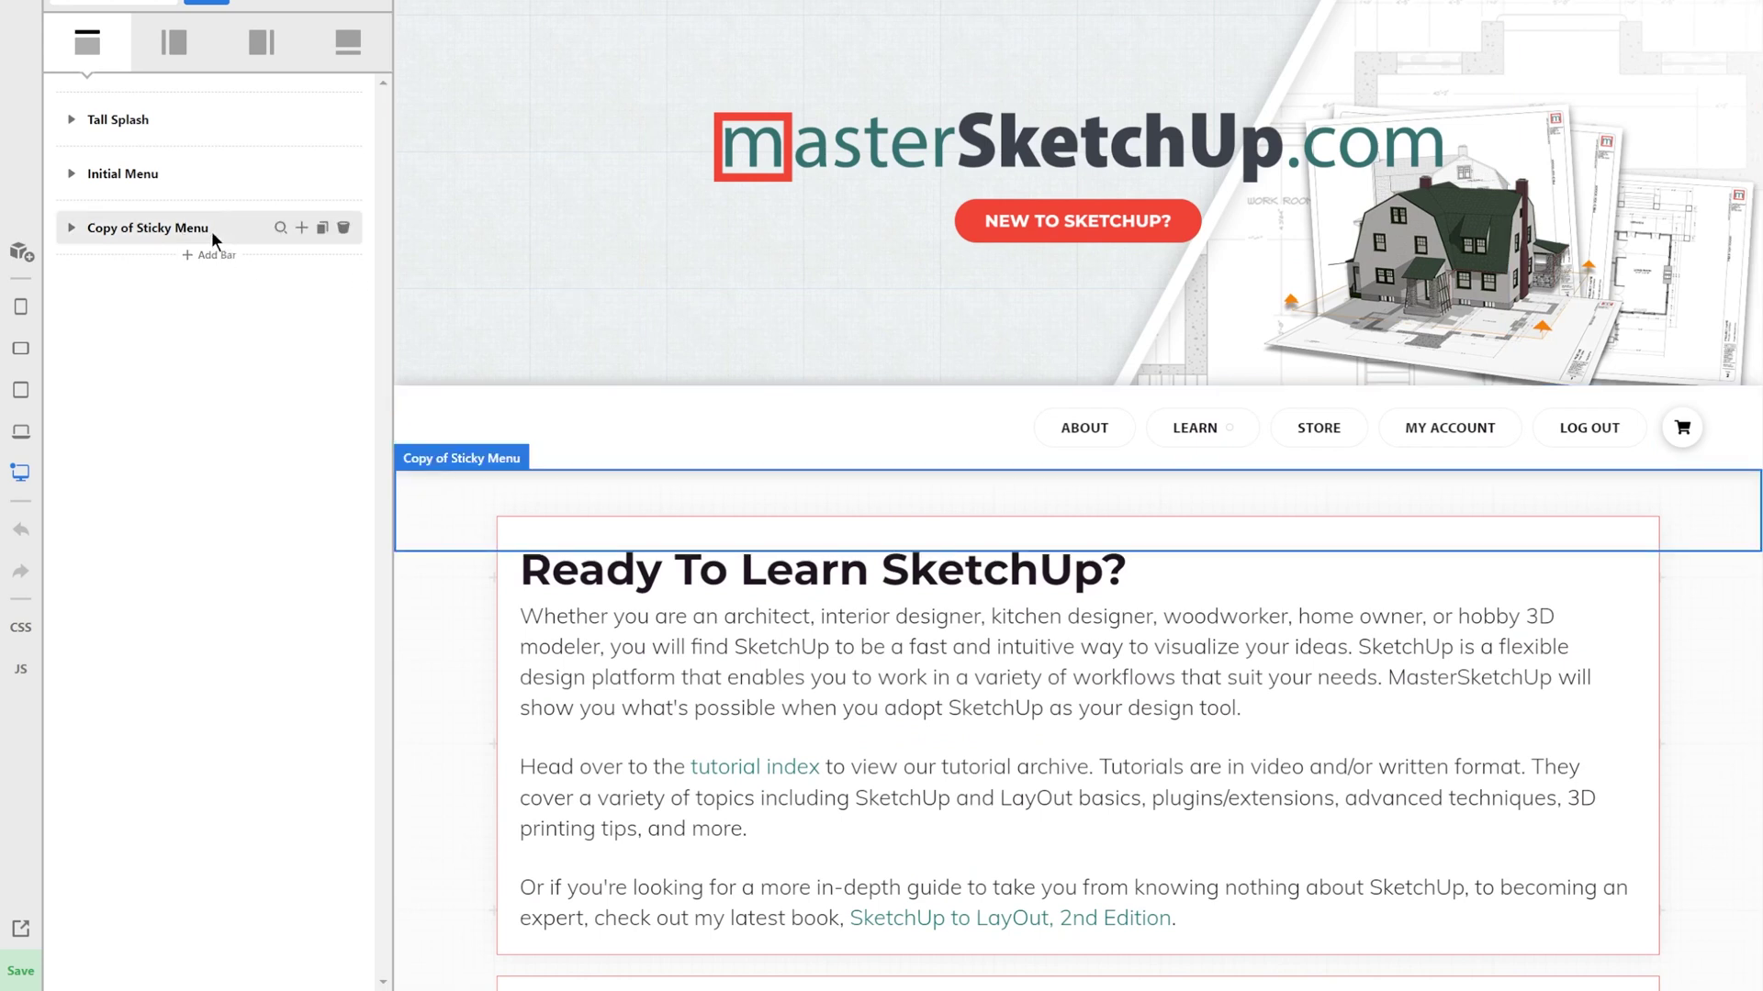
Return to the list of headers and open the Main Header assigned to the entire site.
left_click(118, 18)
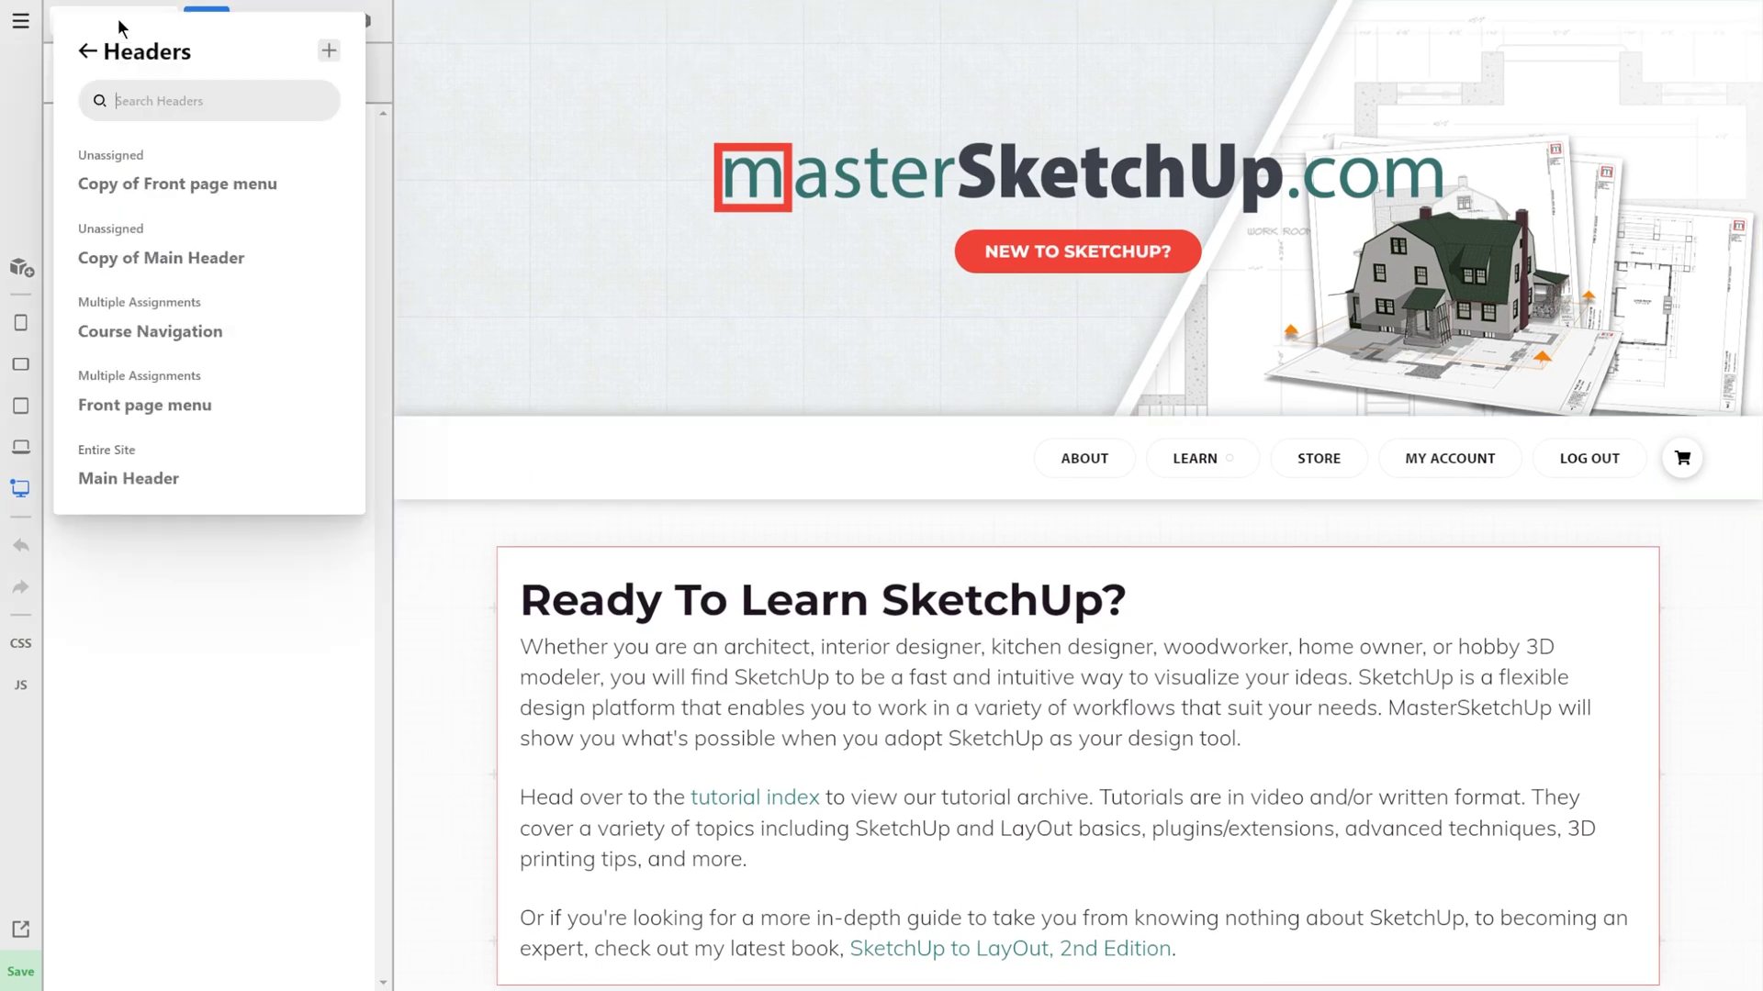
mouse_move(138, 500)
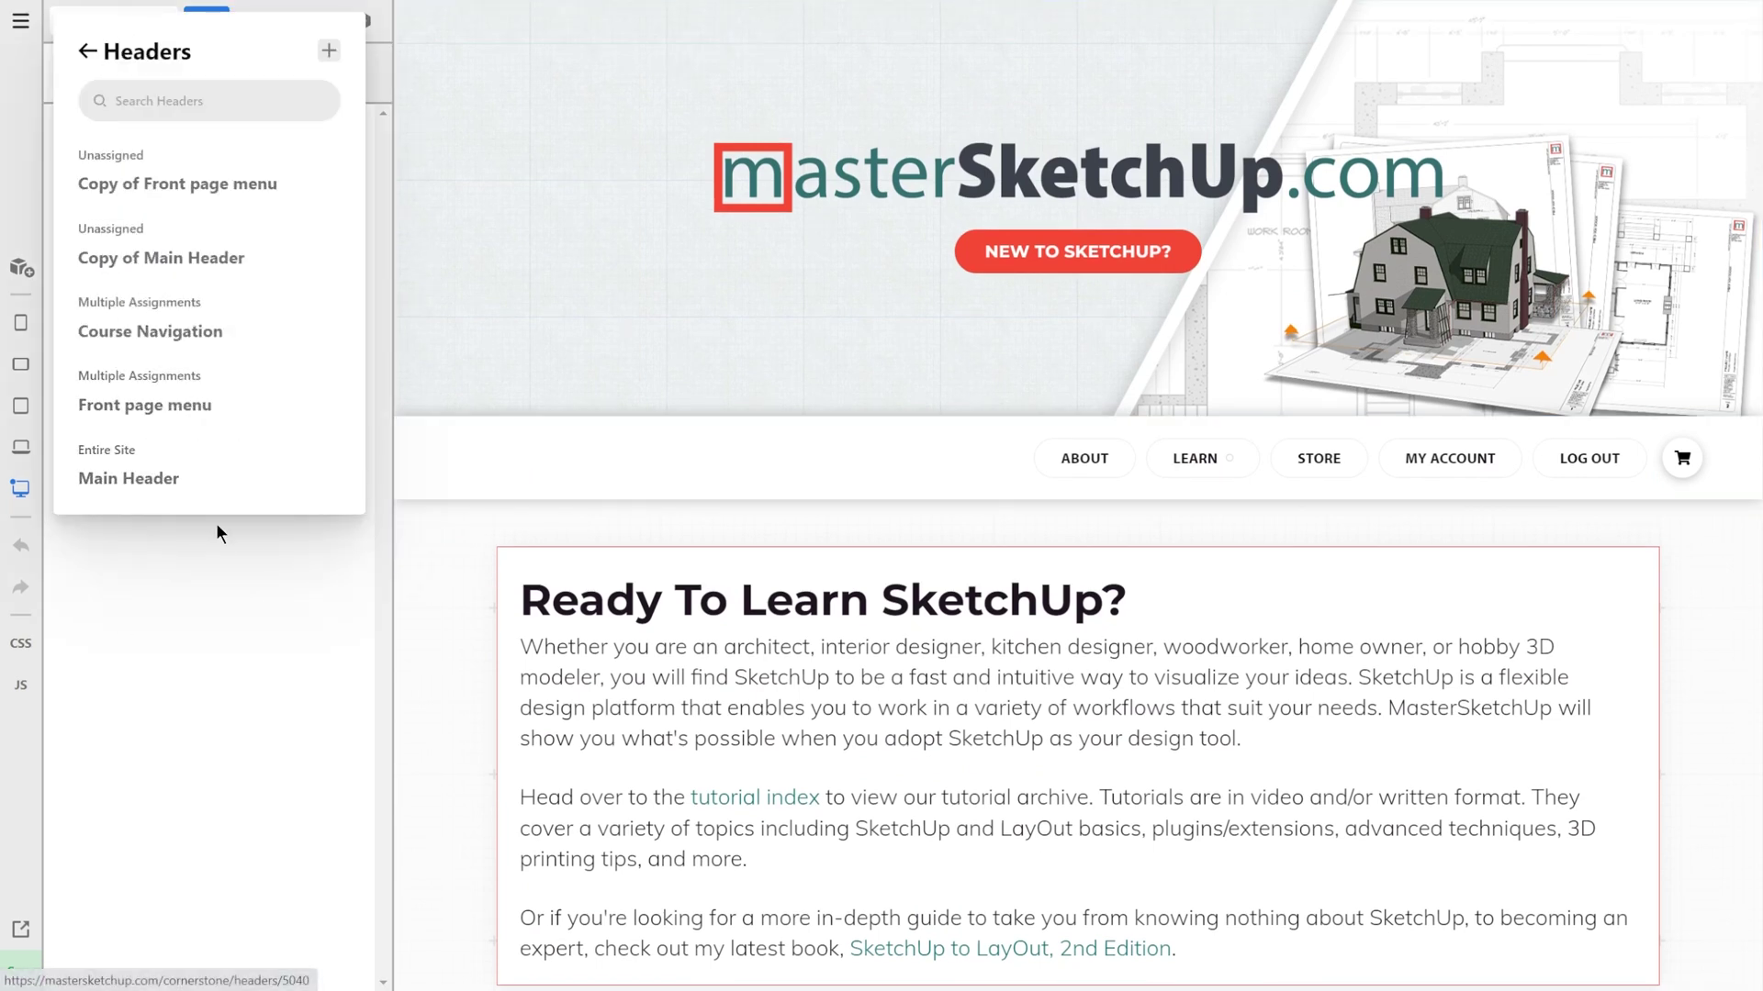
left_click(213, 474)
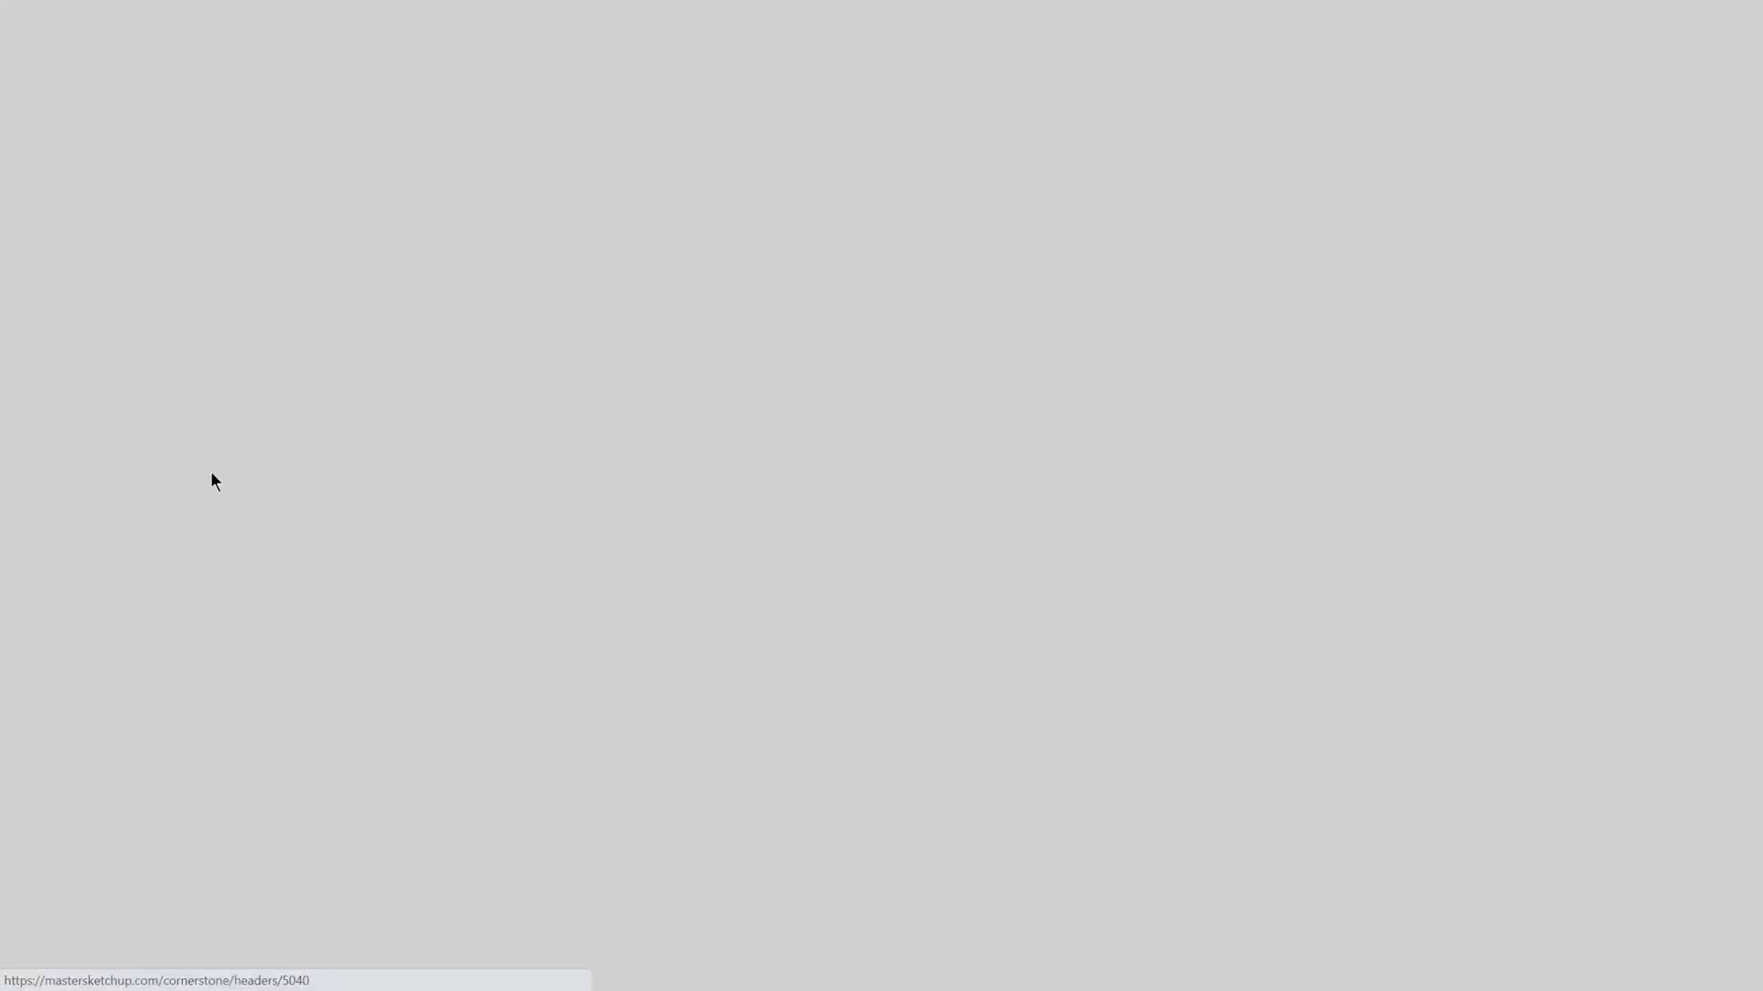
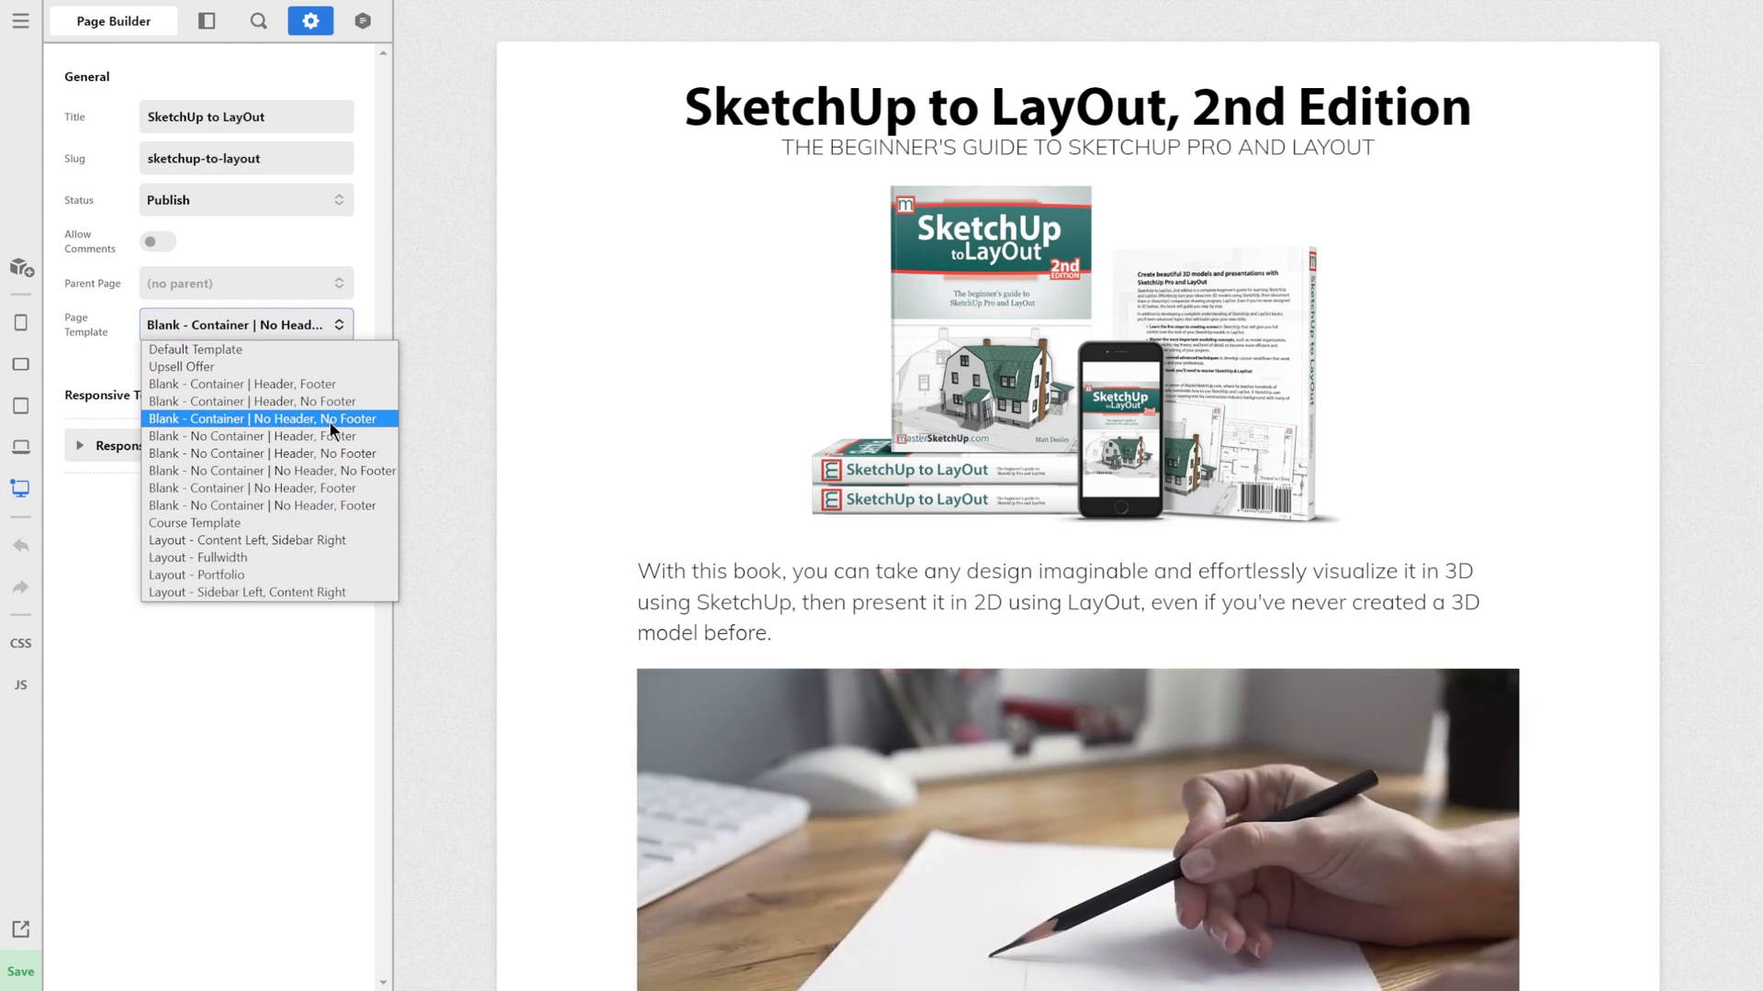
Close the page template choices unchanged and review the SketchUp to LayOut sales page down to the purchase offer.
left_click(1716, 291)
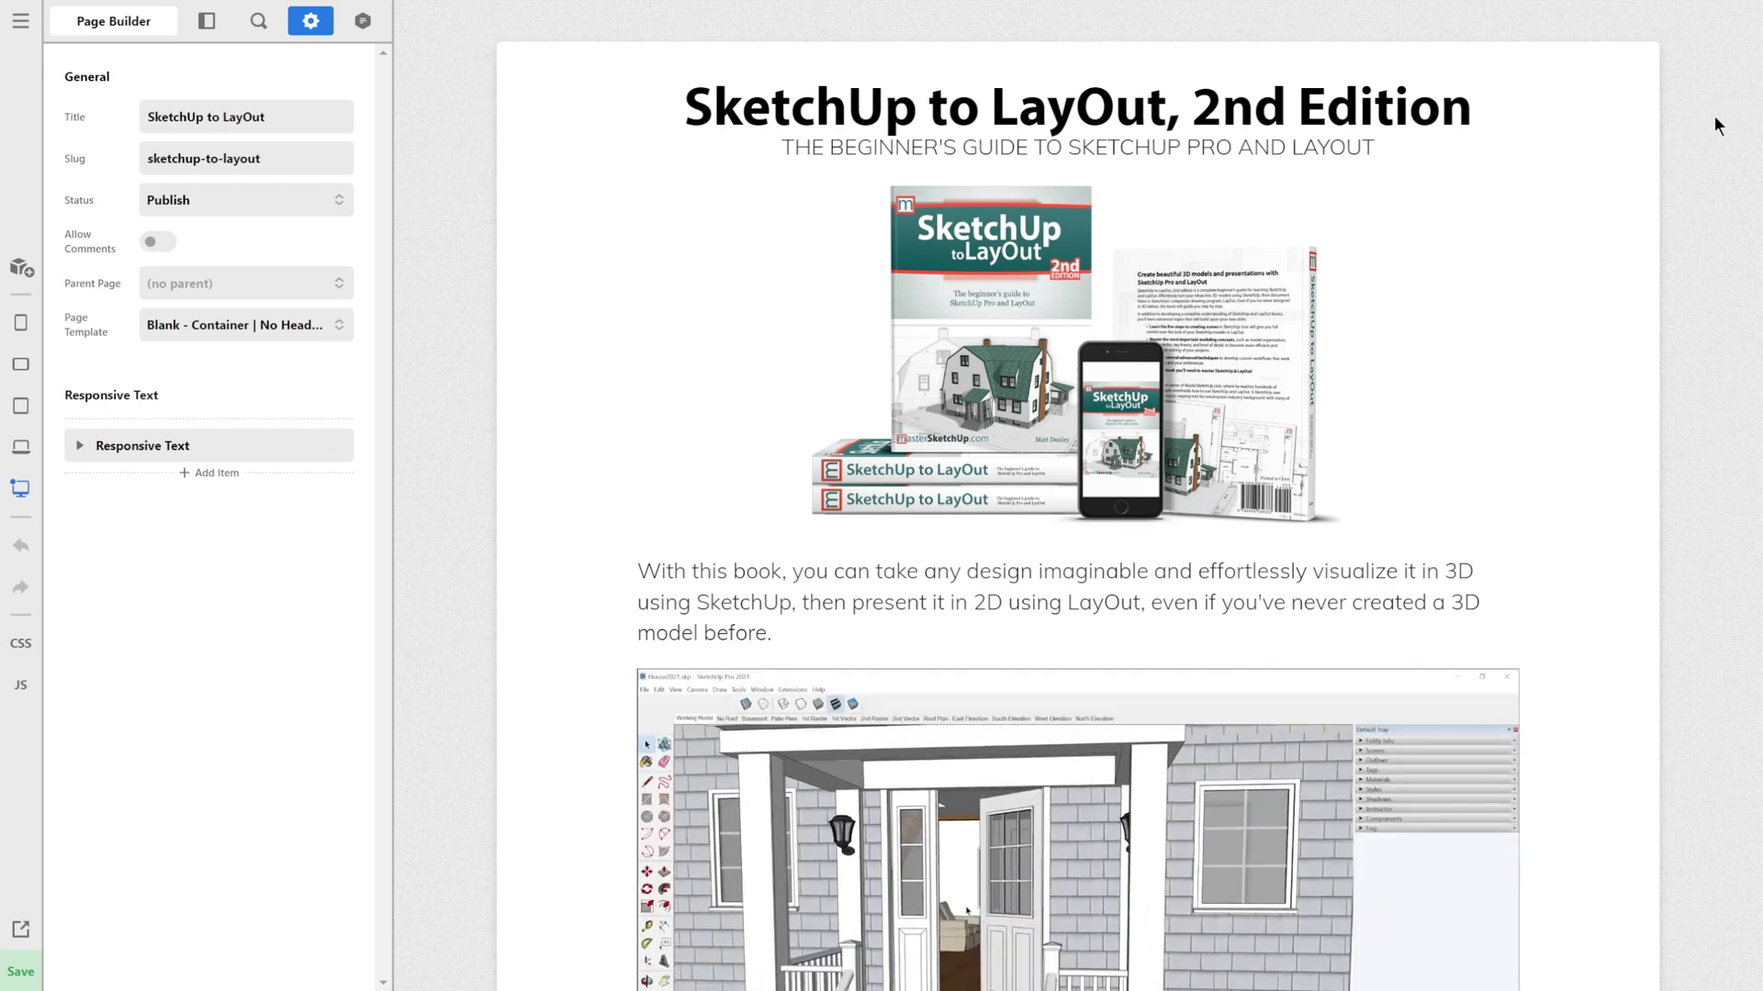
scroll(1694, 141, "down", 1)
scroll(1696, 164, "up", 1)
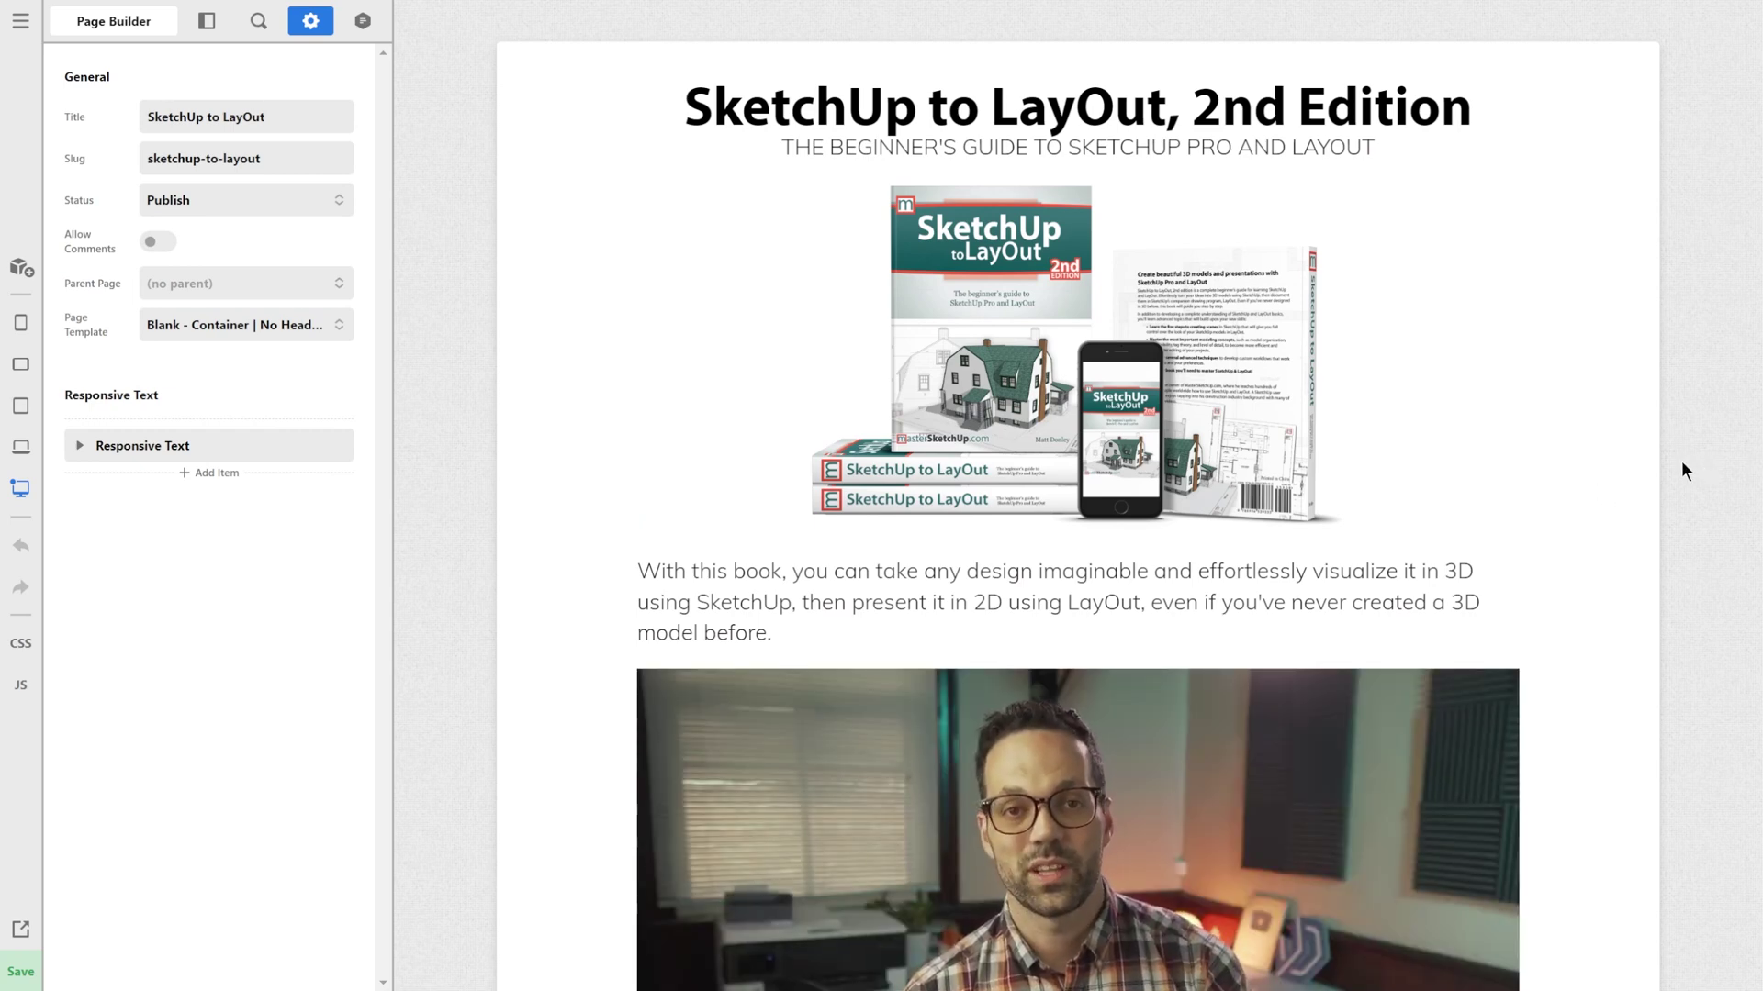
scroll(1671, 484, "down", 2)
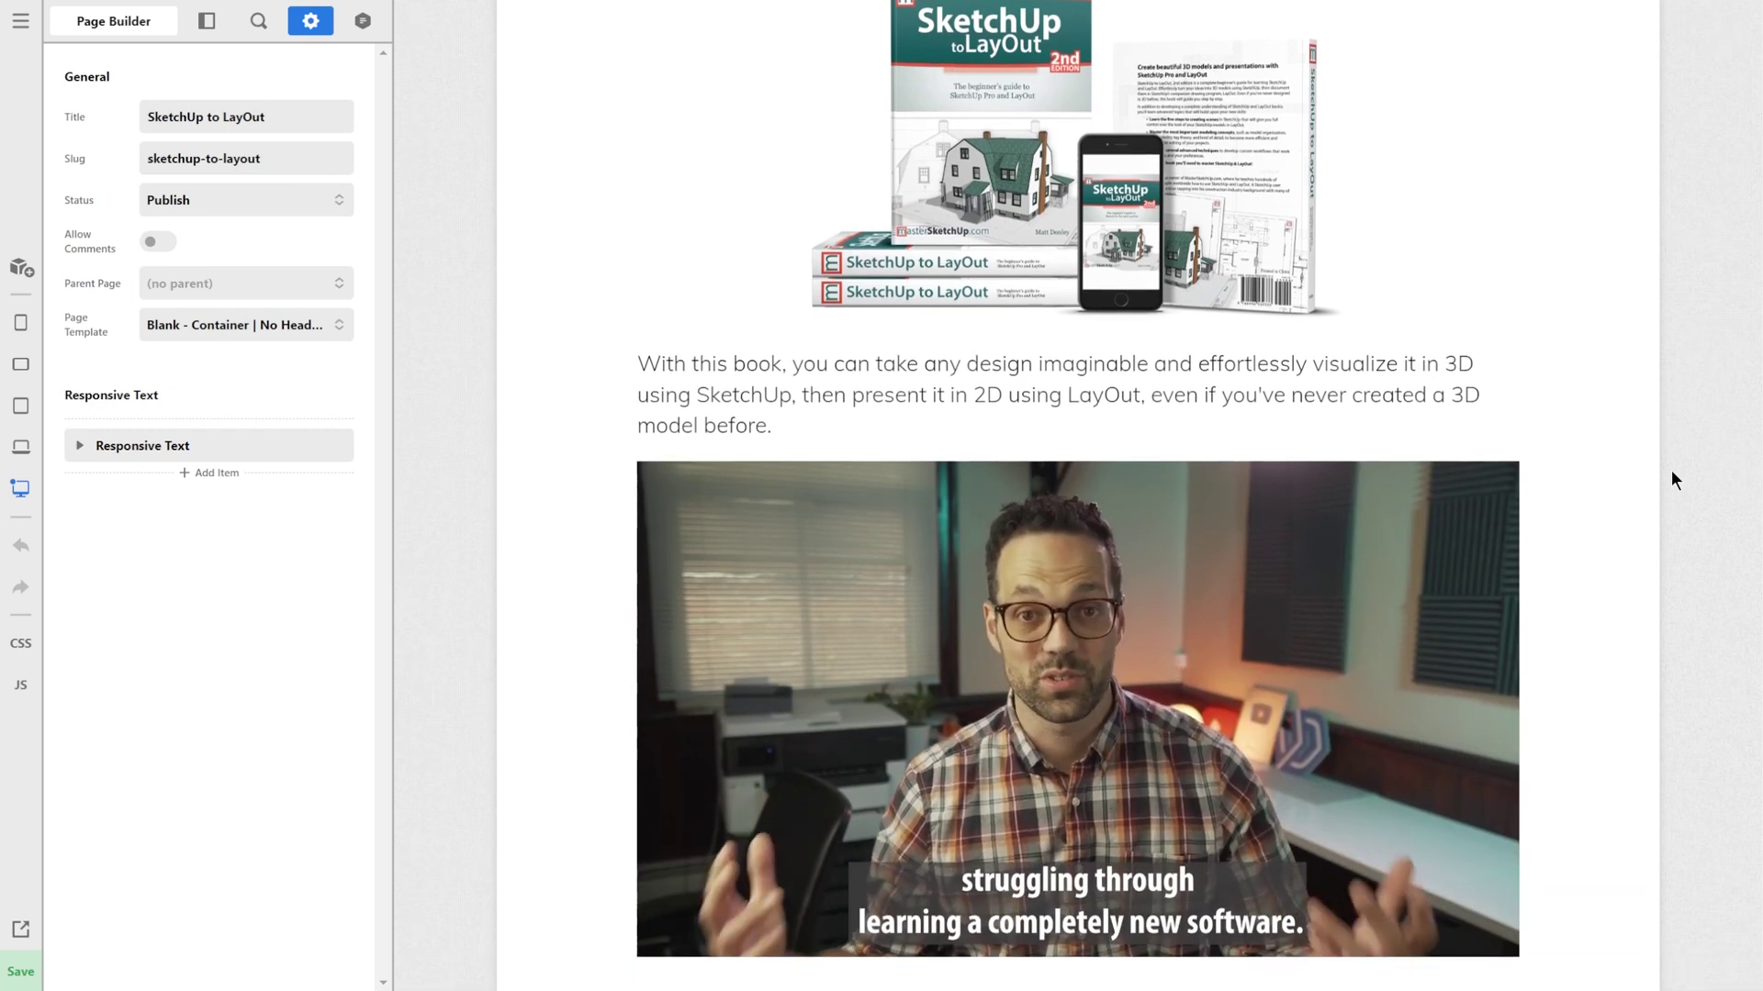
scroll(1667, 472, "down", 6)
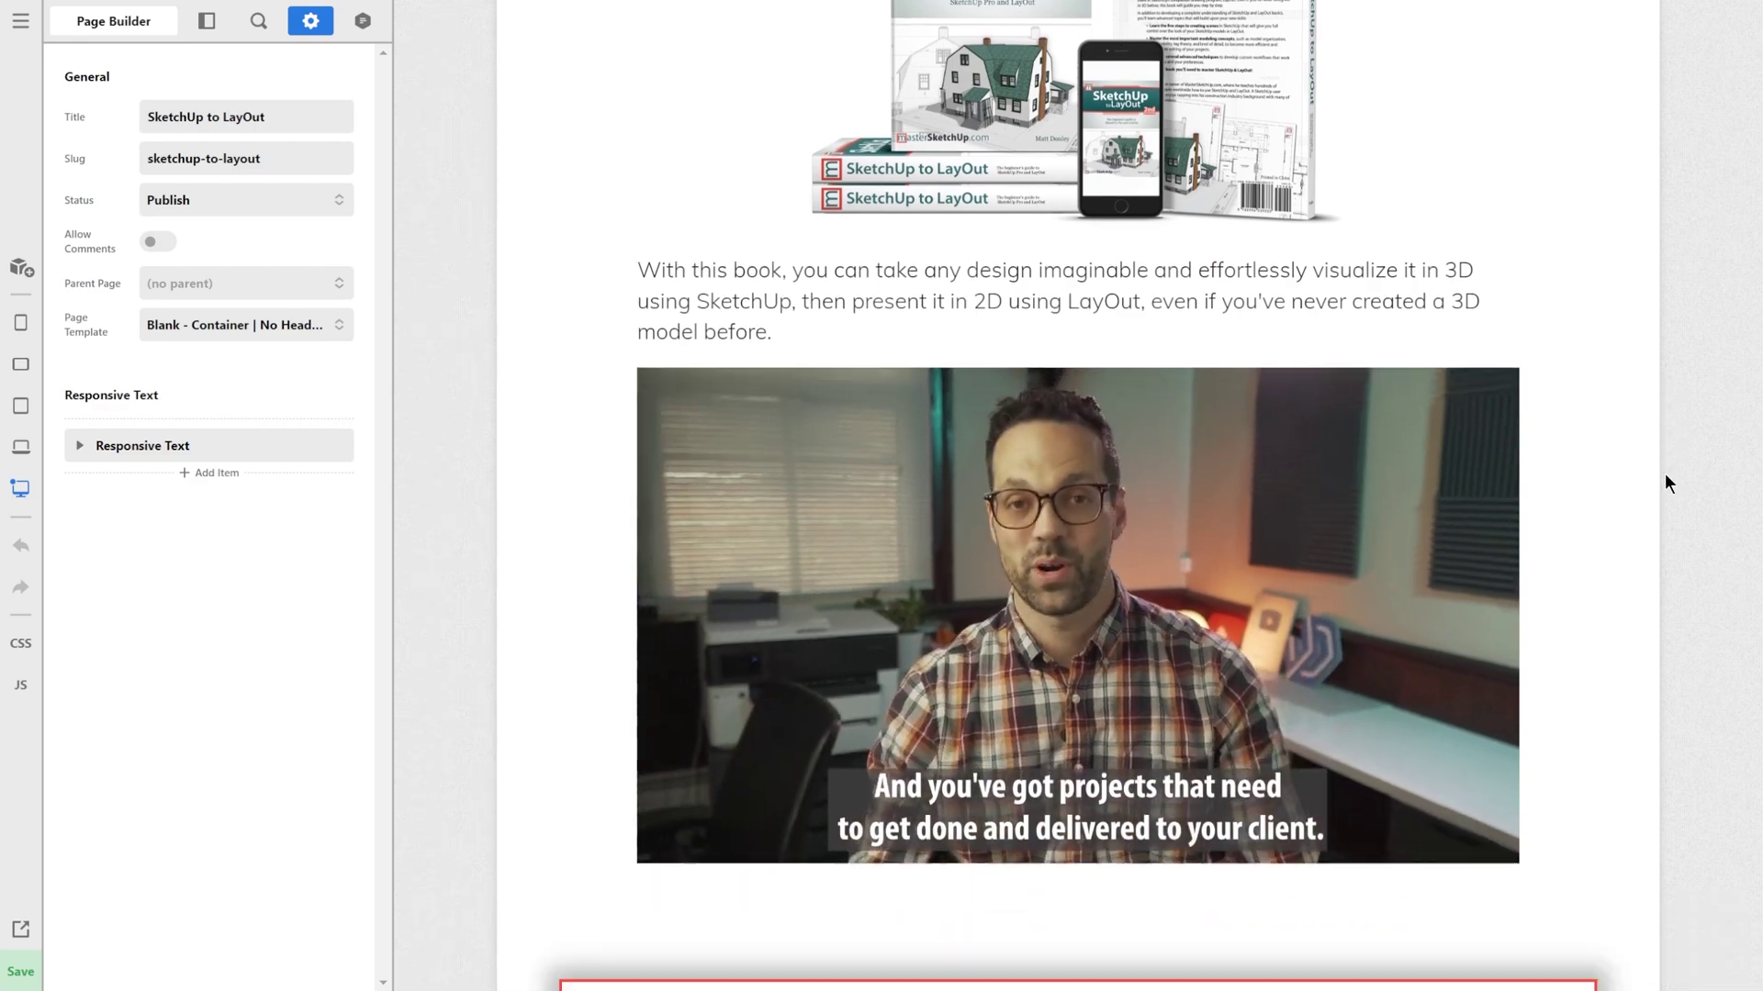
scroll(1661, 470, "down", 4)
scroll(1660, 468, "up", 3)
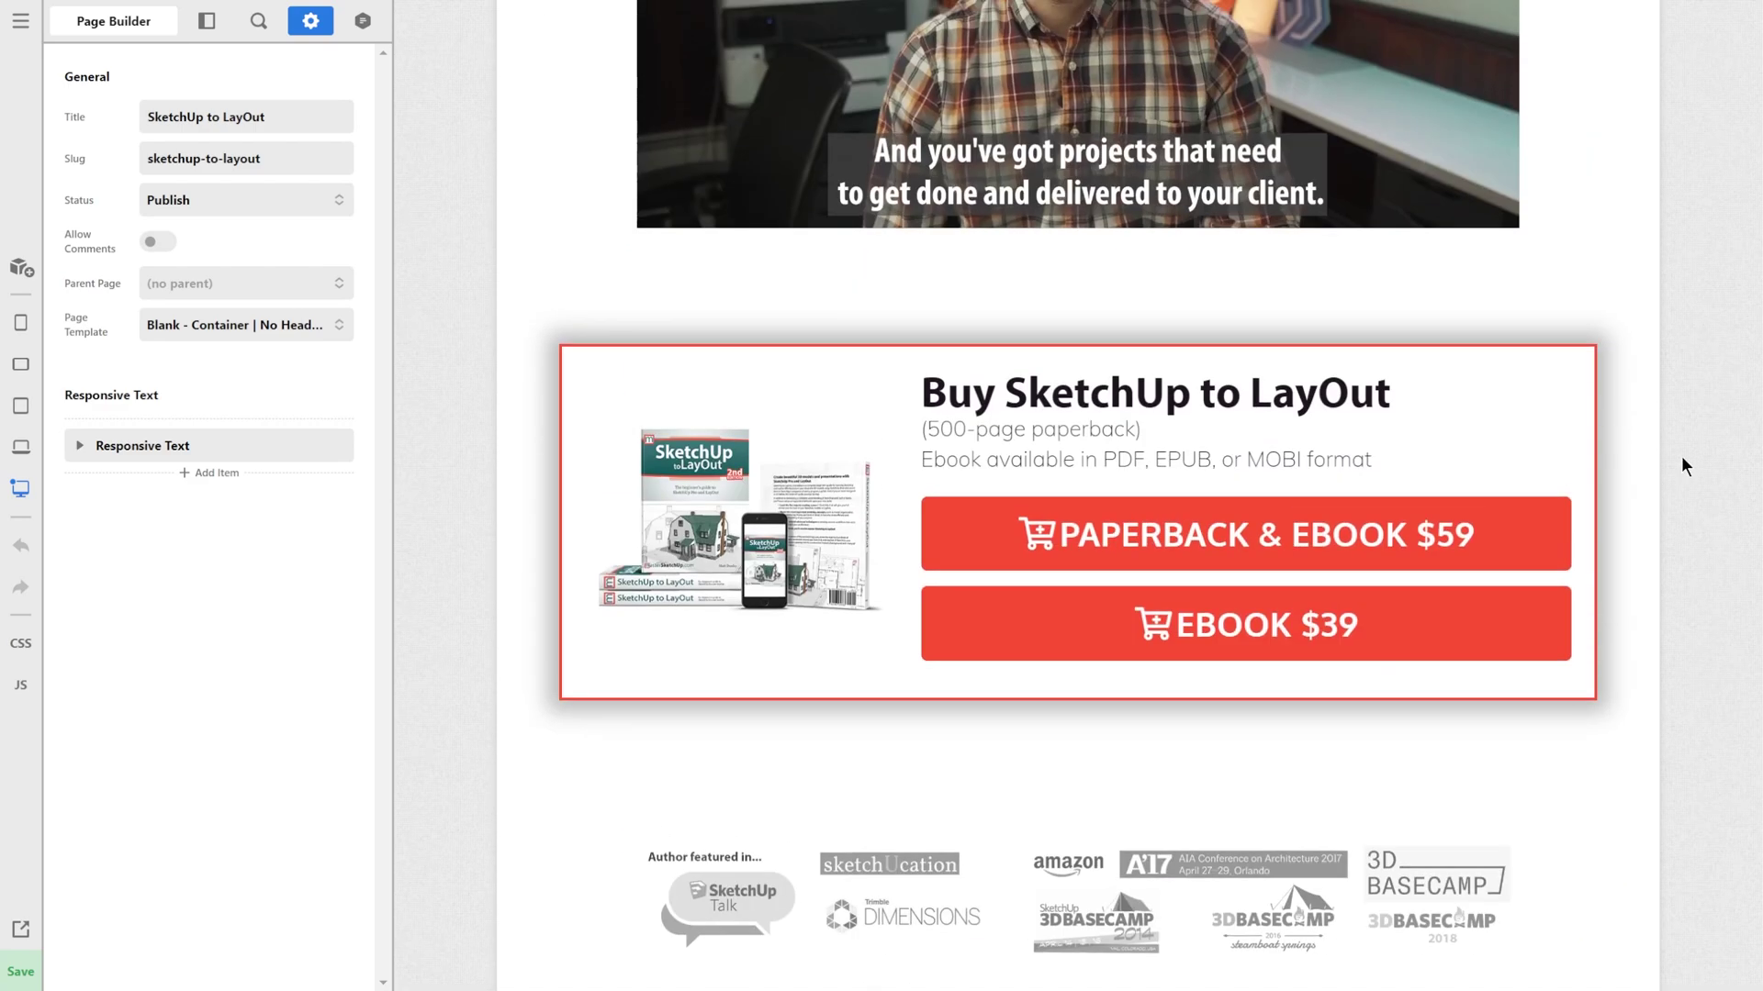
scroll(1671, 468, "up", 1)
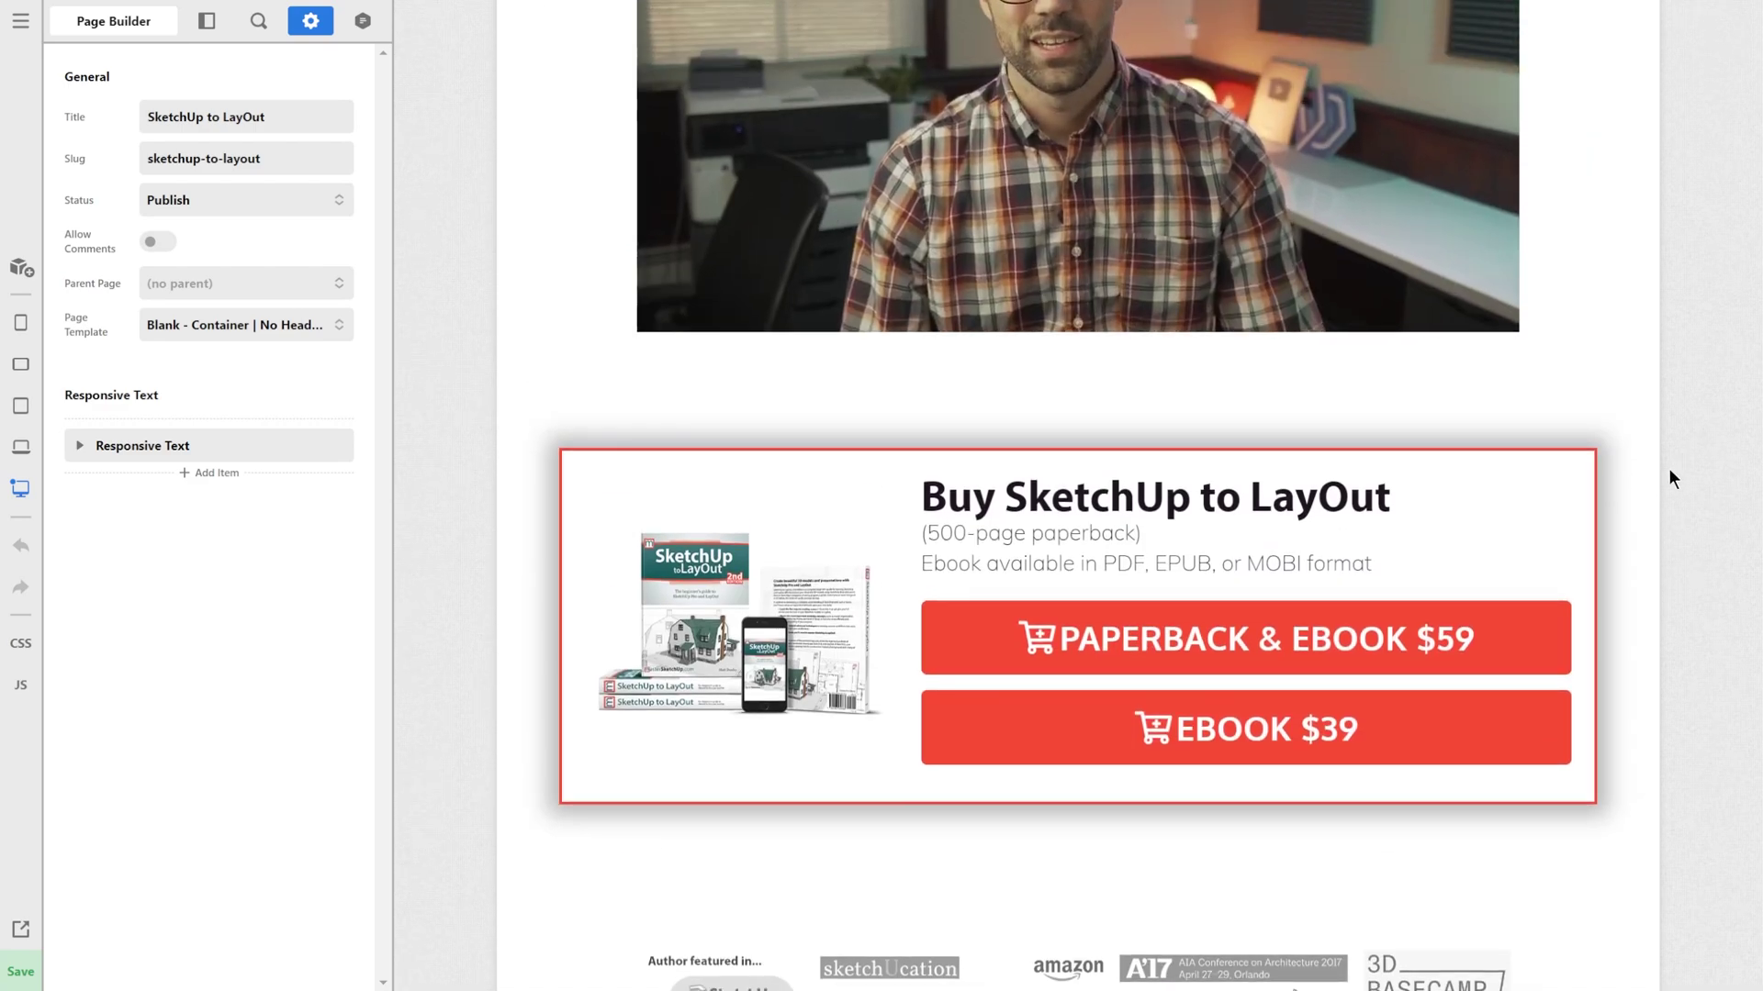
Show the page outline, select the Video section and expand it and its Row 1 to reveal the columns.
left_click(206, 22)
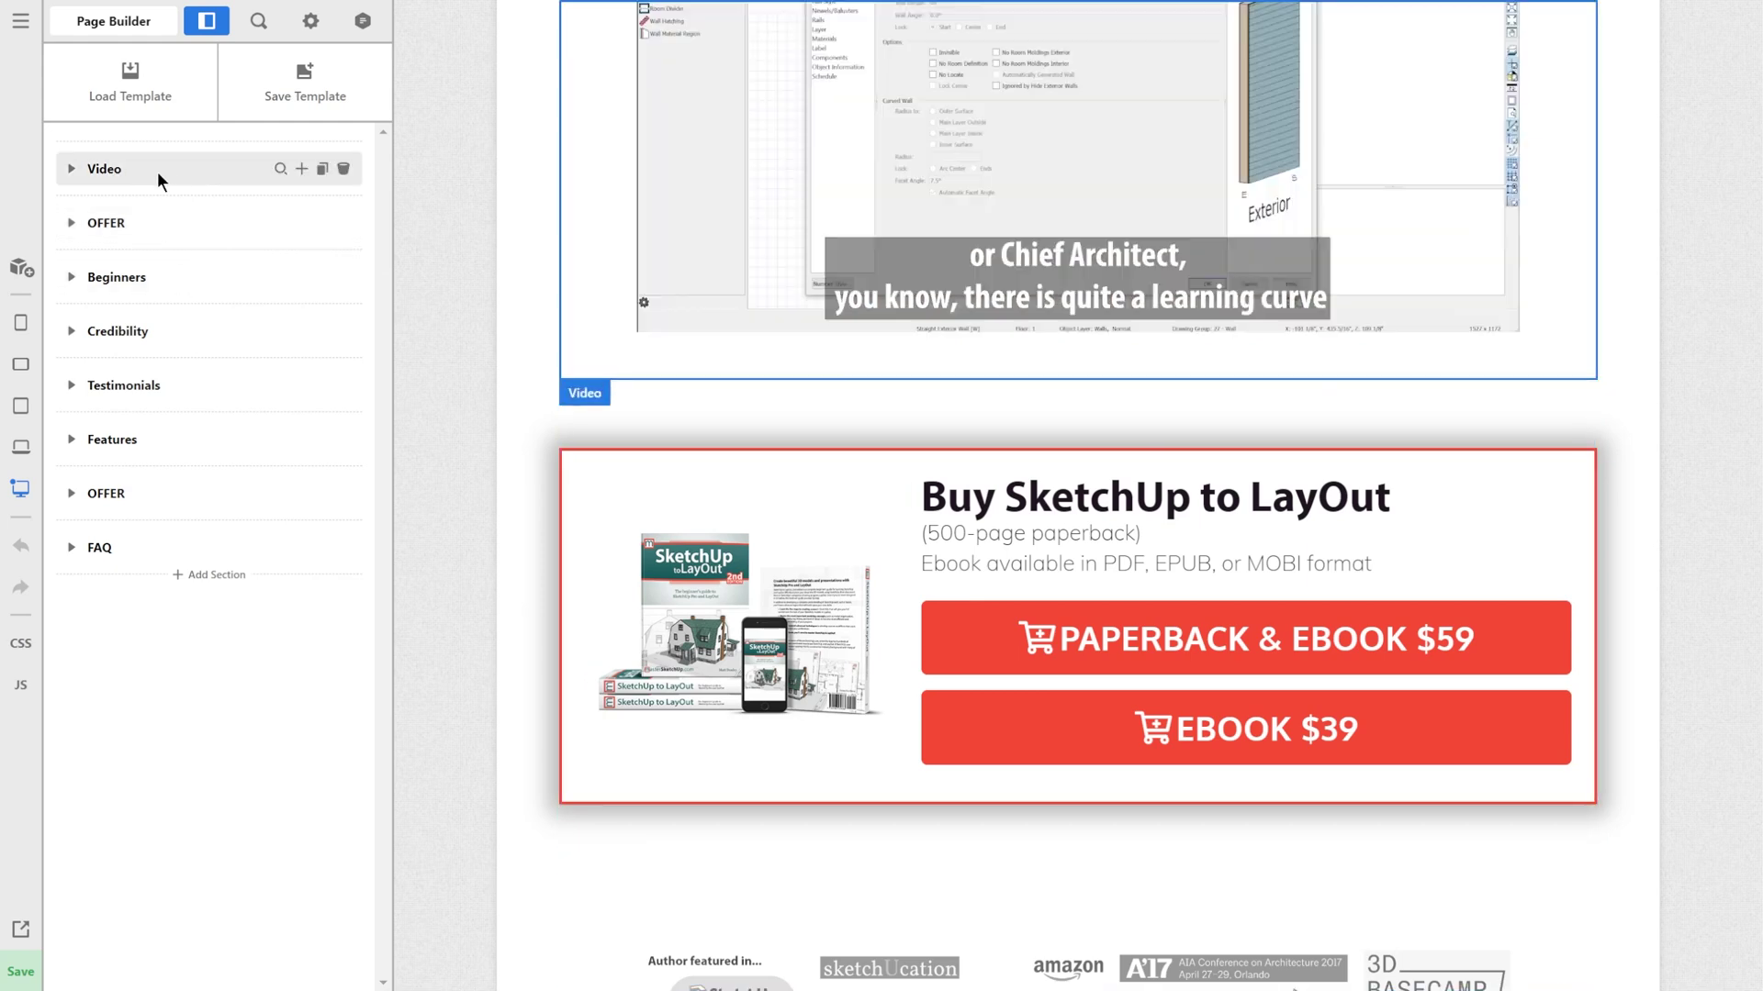
scroll(690, 454, "up", 1)
scroll(684, 443, "up", 6)
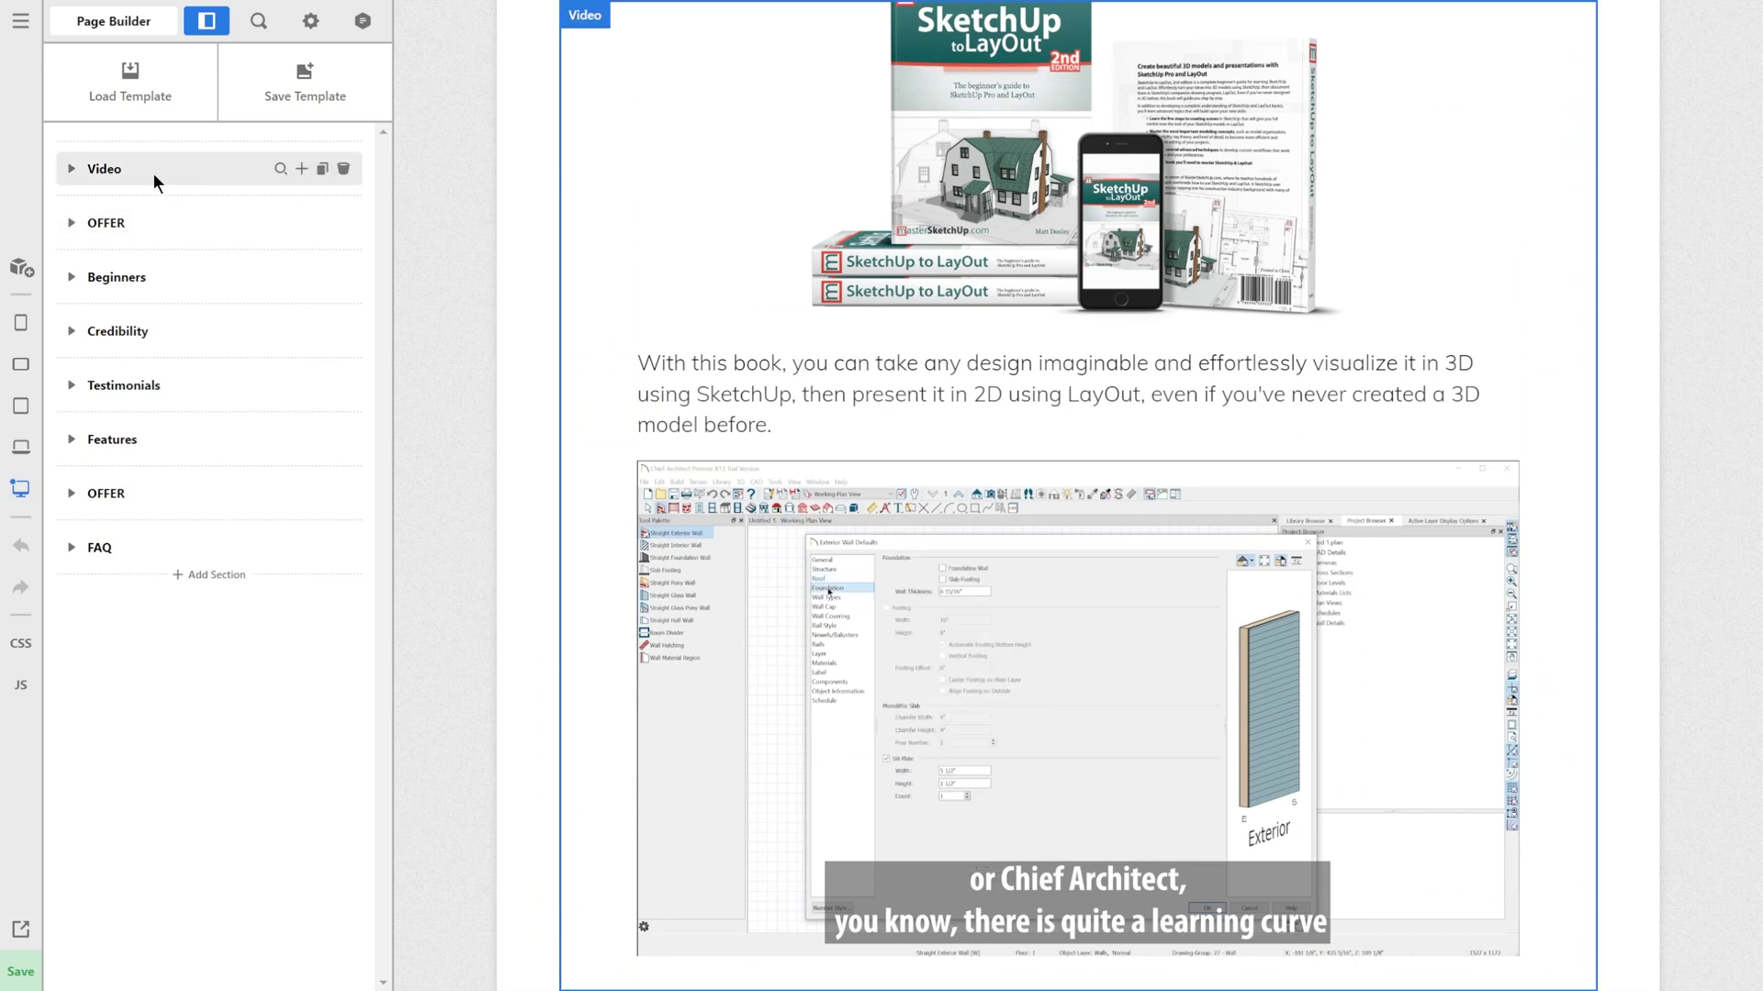
left_click(150, 173)
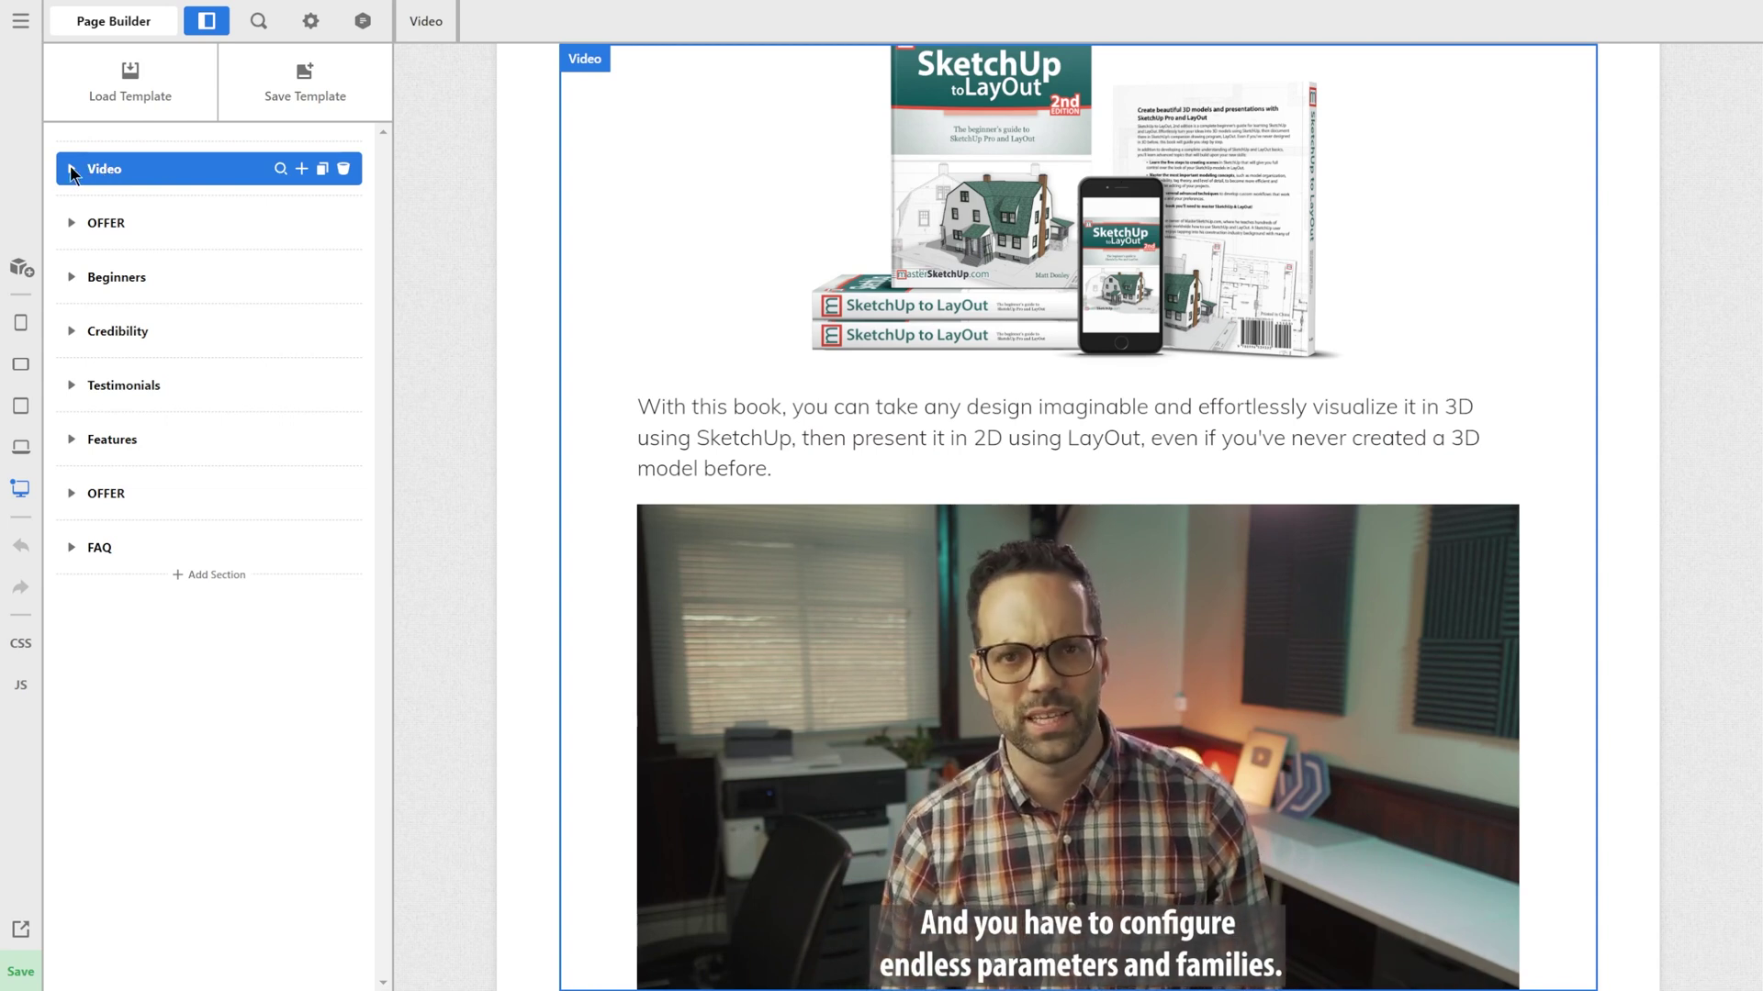
left_click(72, 168)
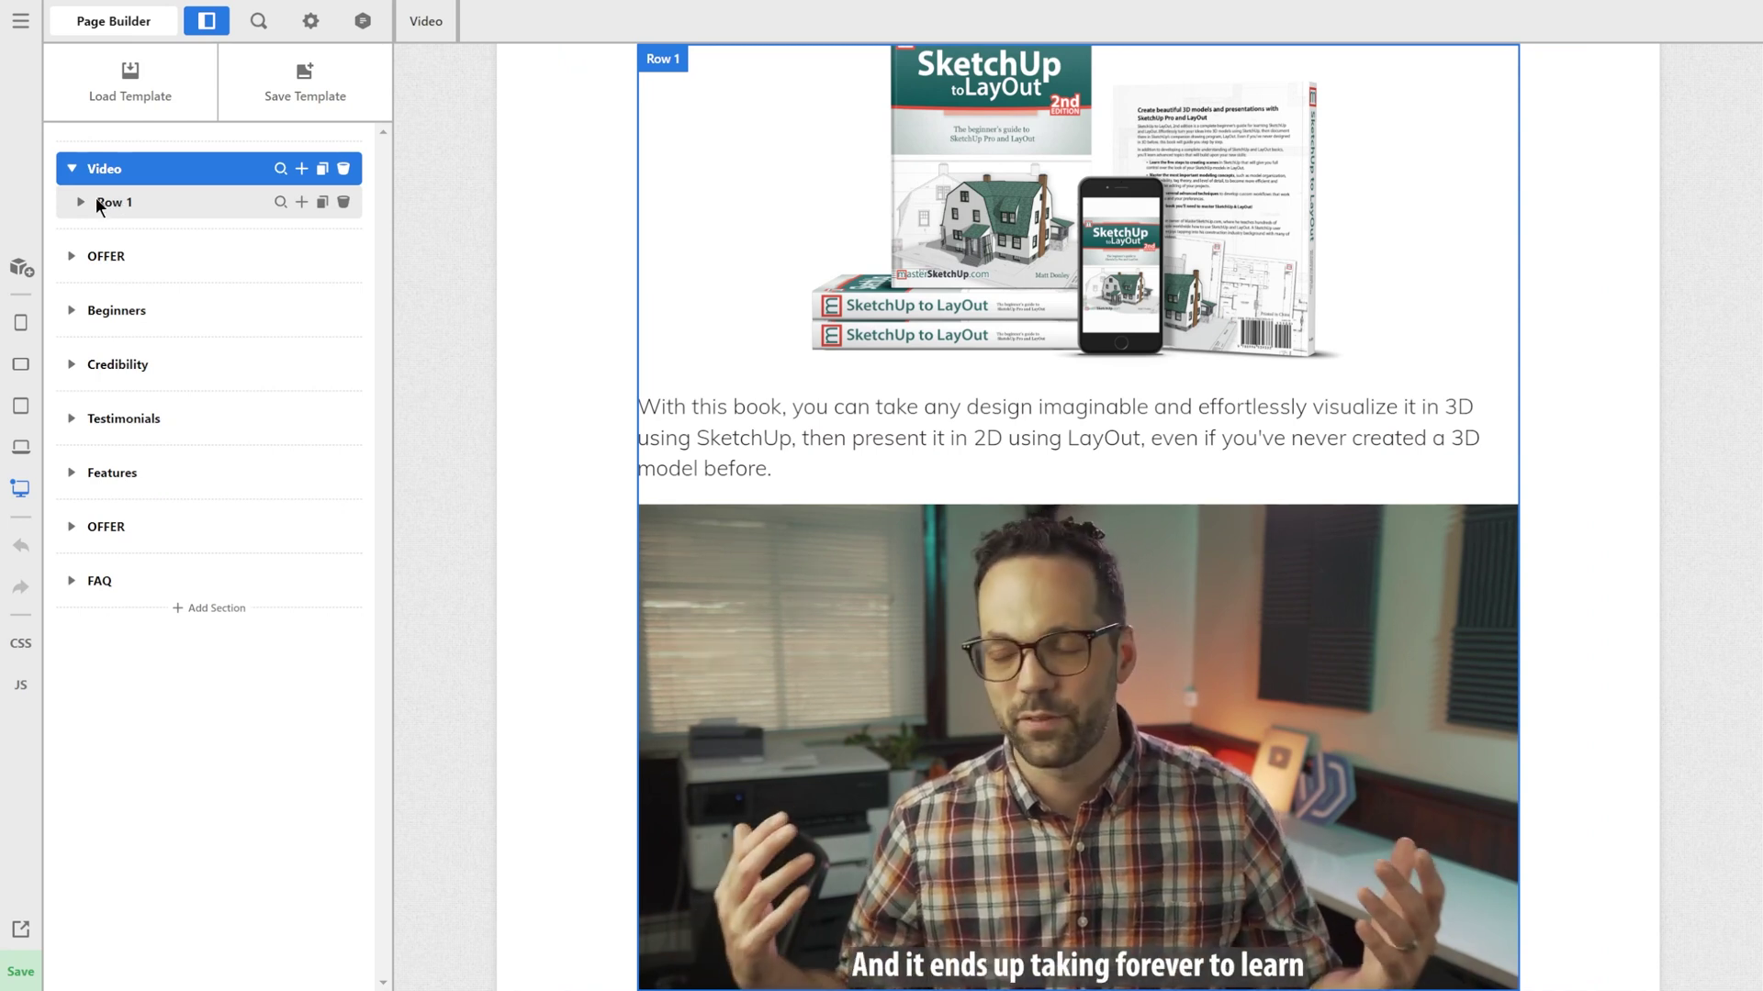
left_click(81, 201)
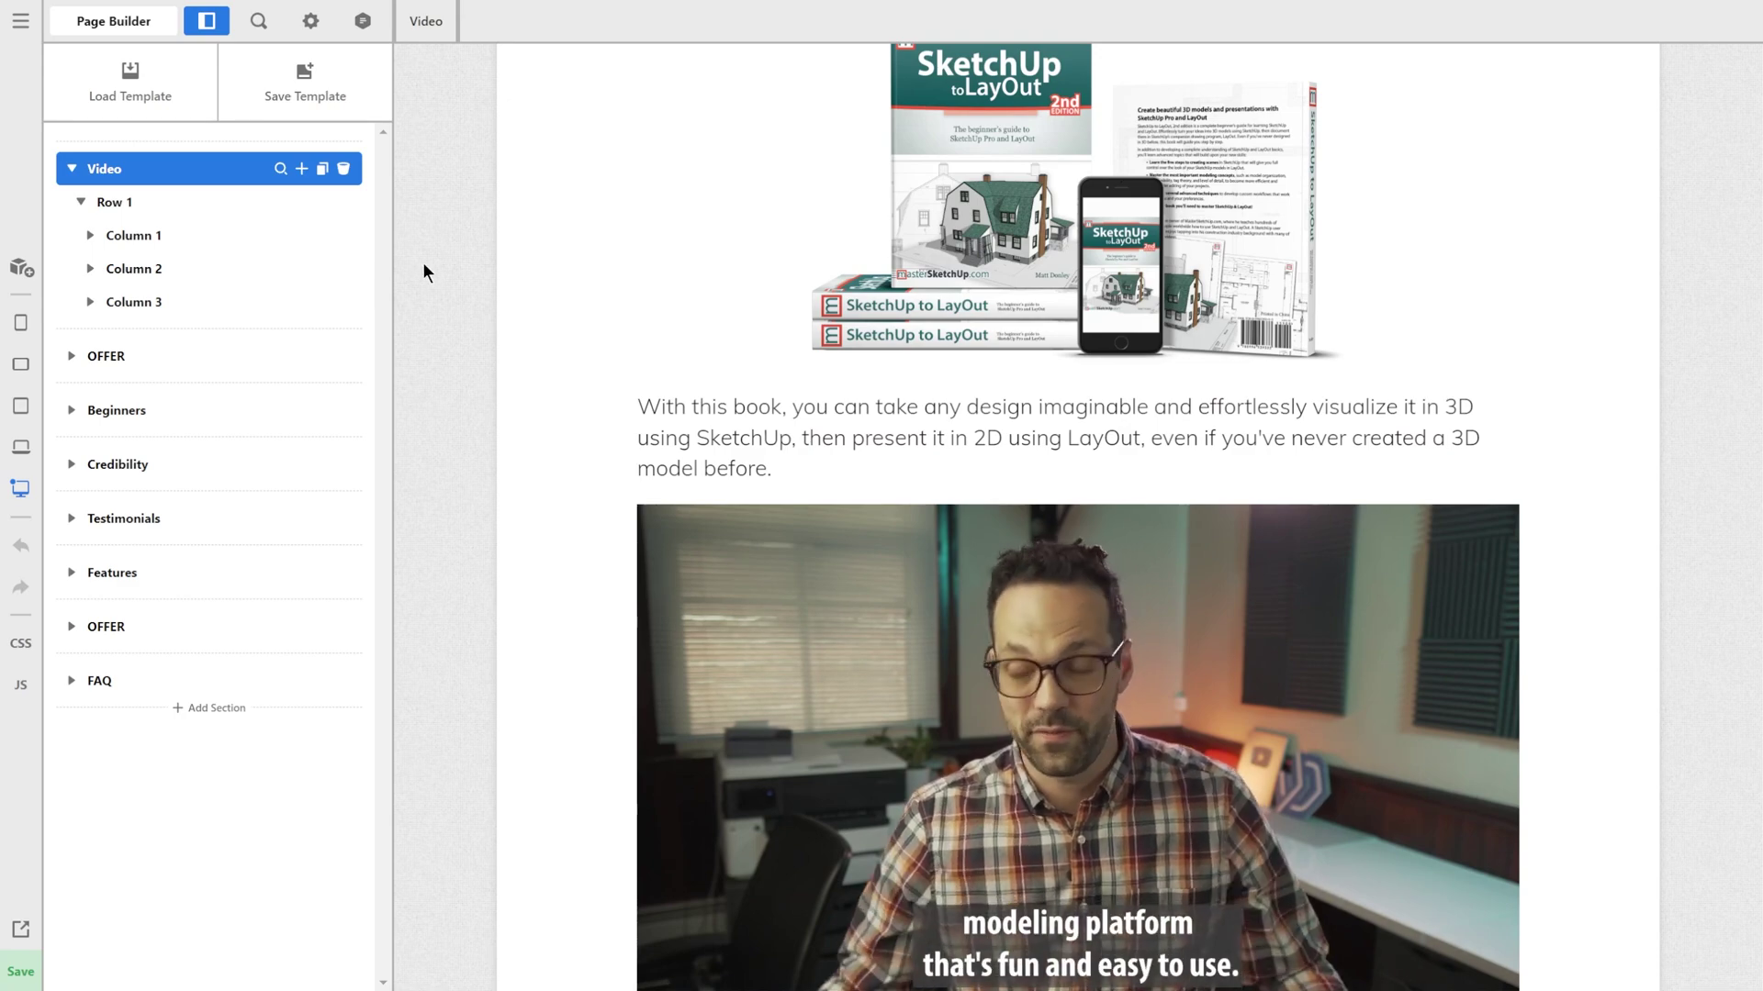
Select the About the Author heading text in the page preview and show its place in the page outline.
scroll(1651, 483, "down", 3)
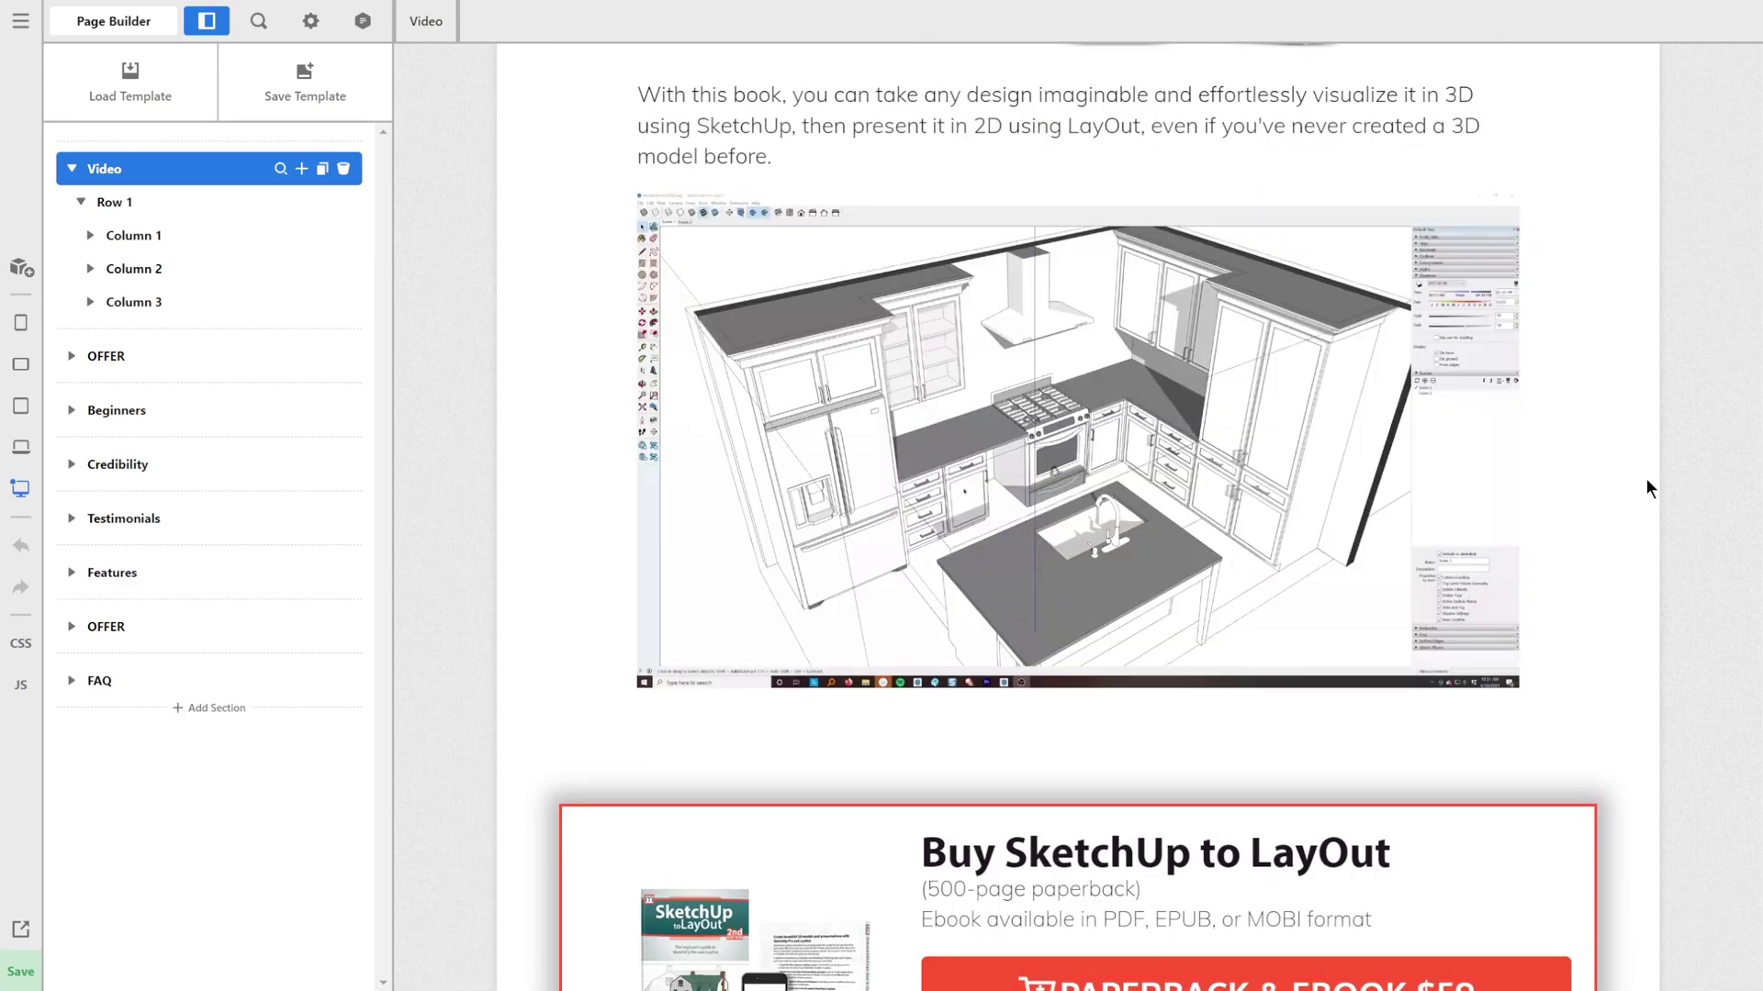
scroll(1643, 491, "down", 20)
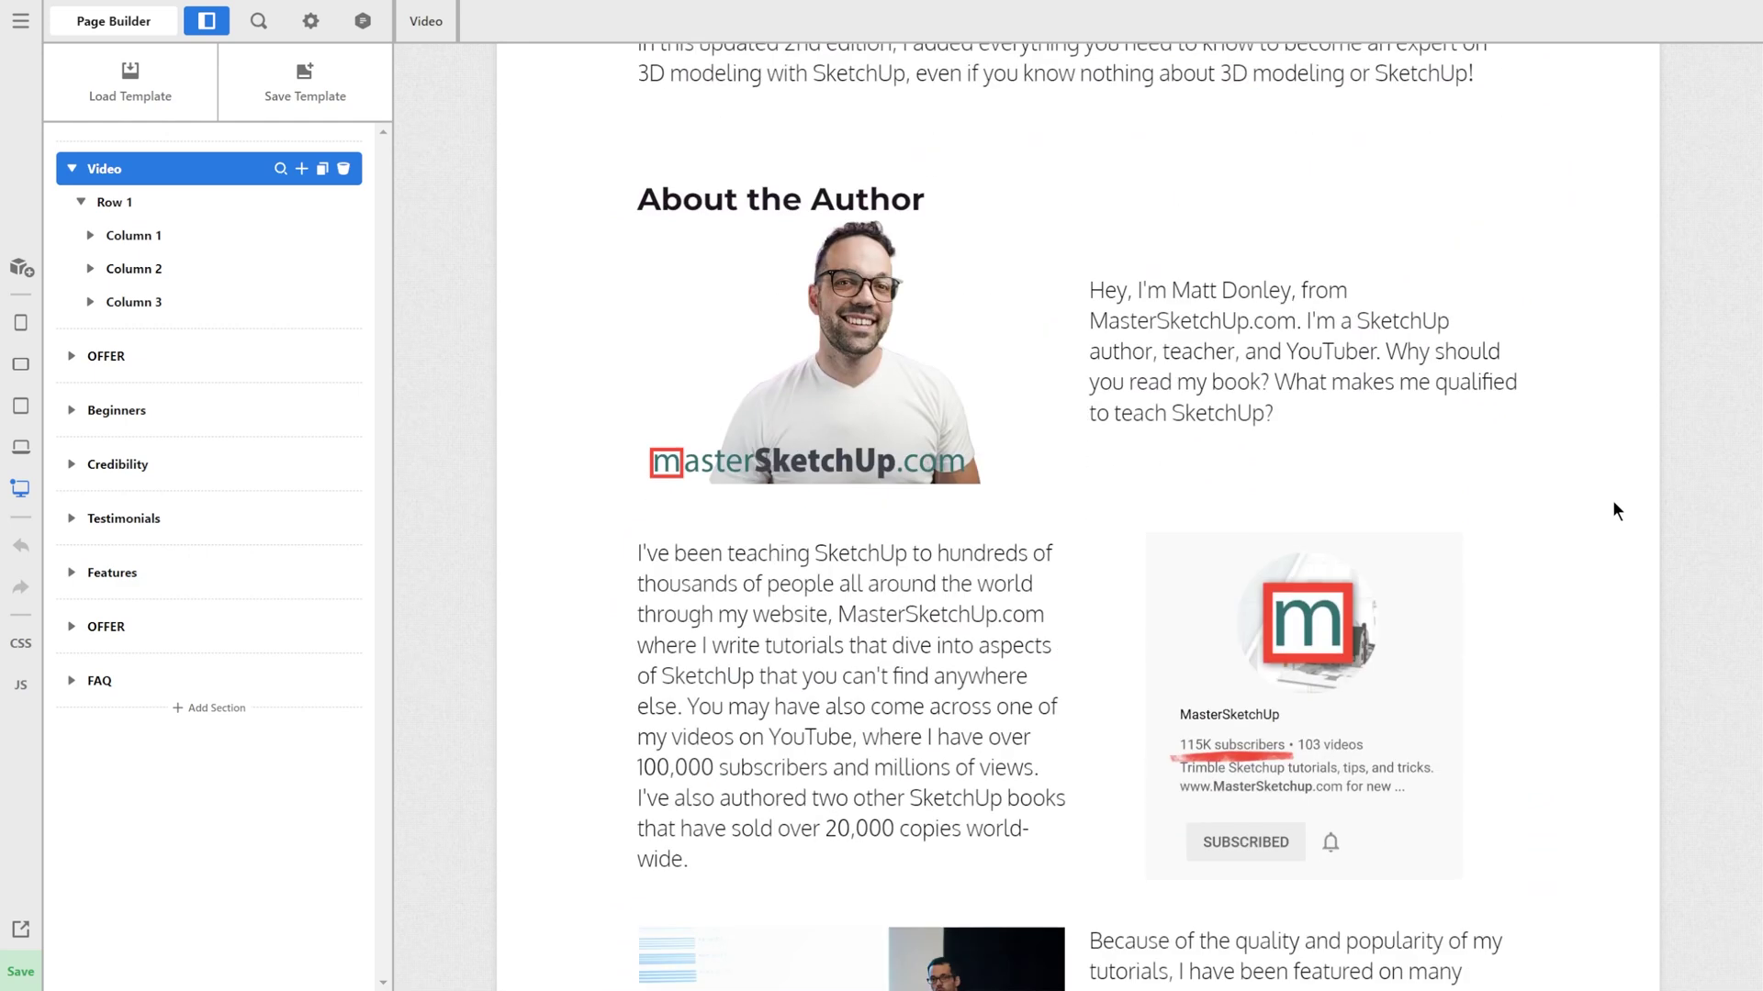
scroll(1613, 502, "down", 1)
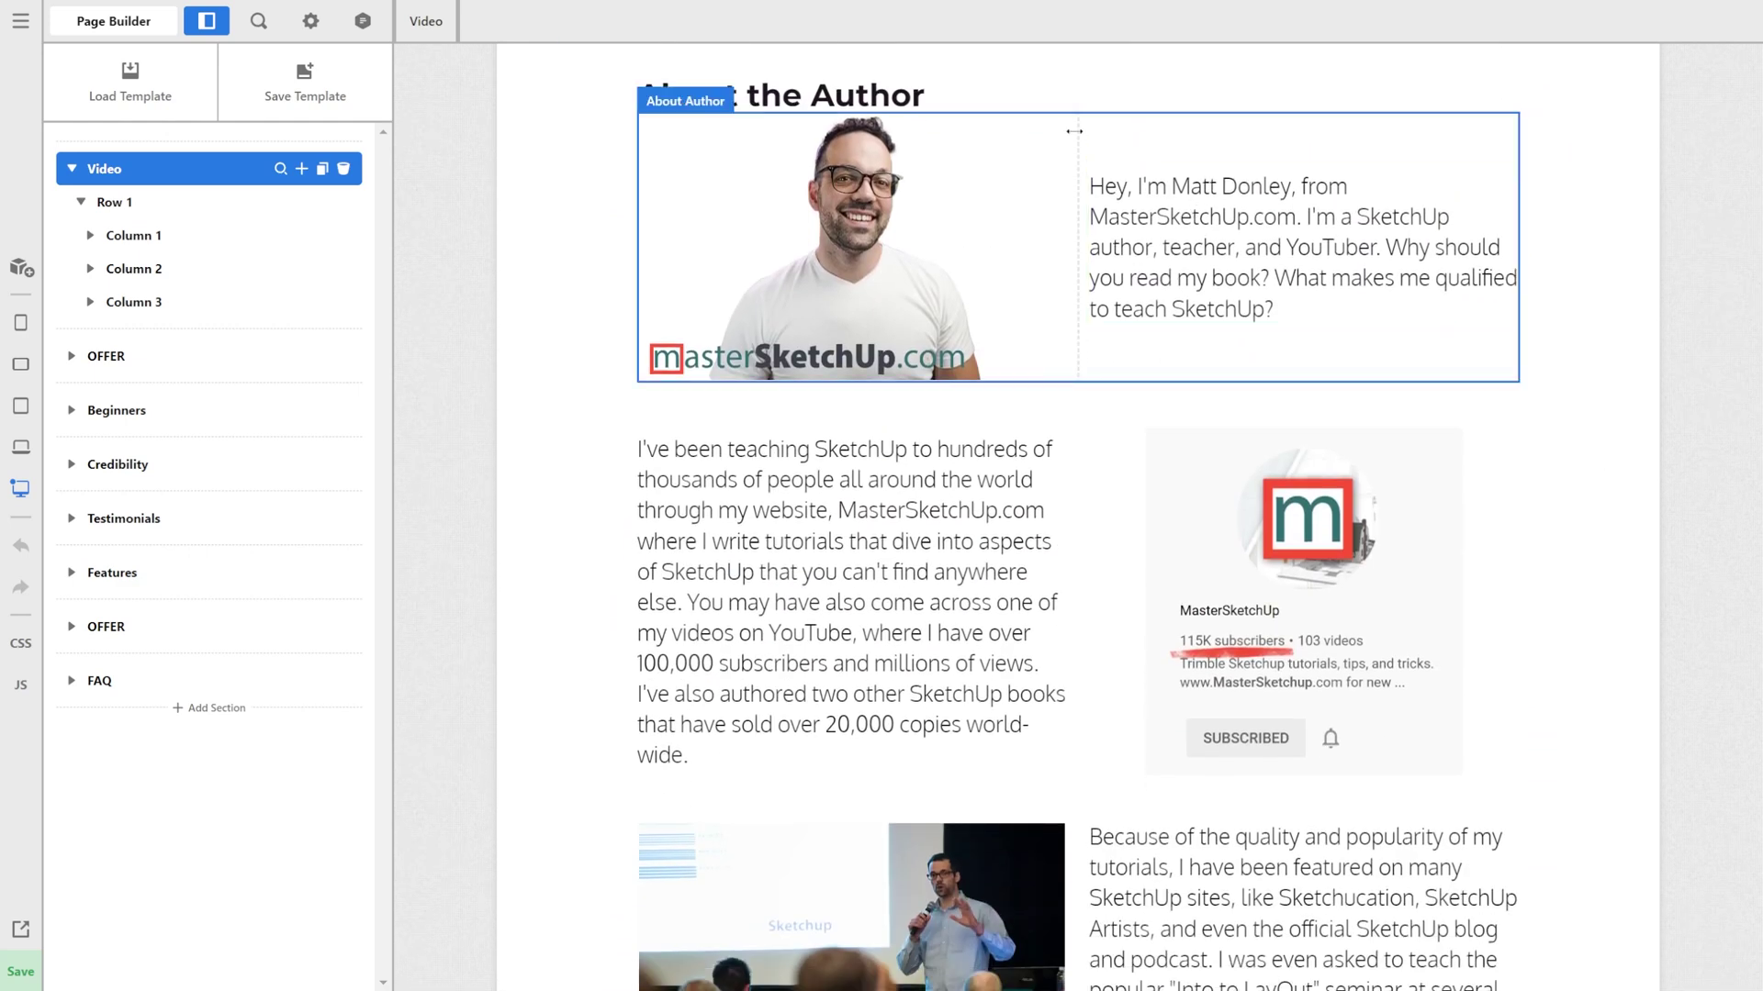
left_click(1043, 98)
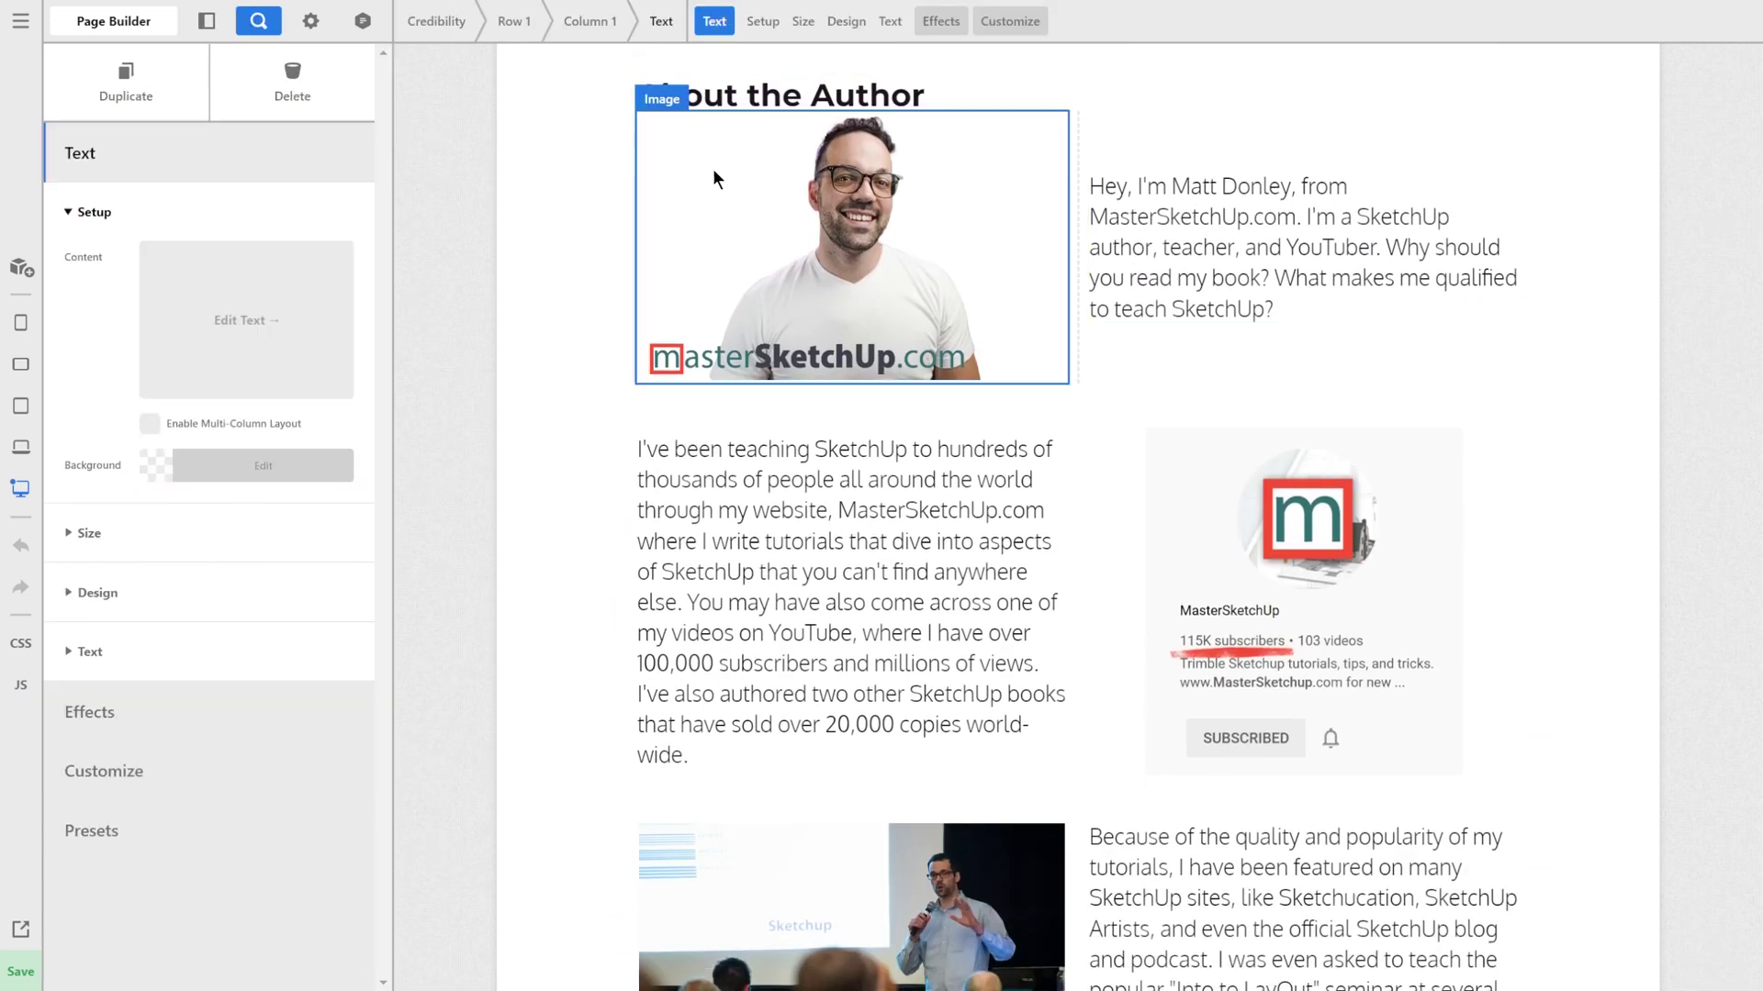
left_click(213, 24)
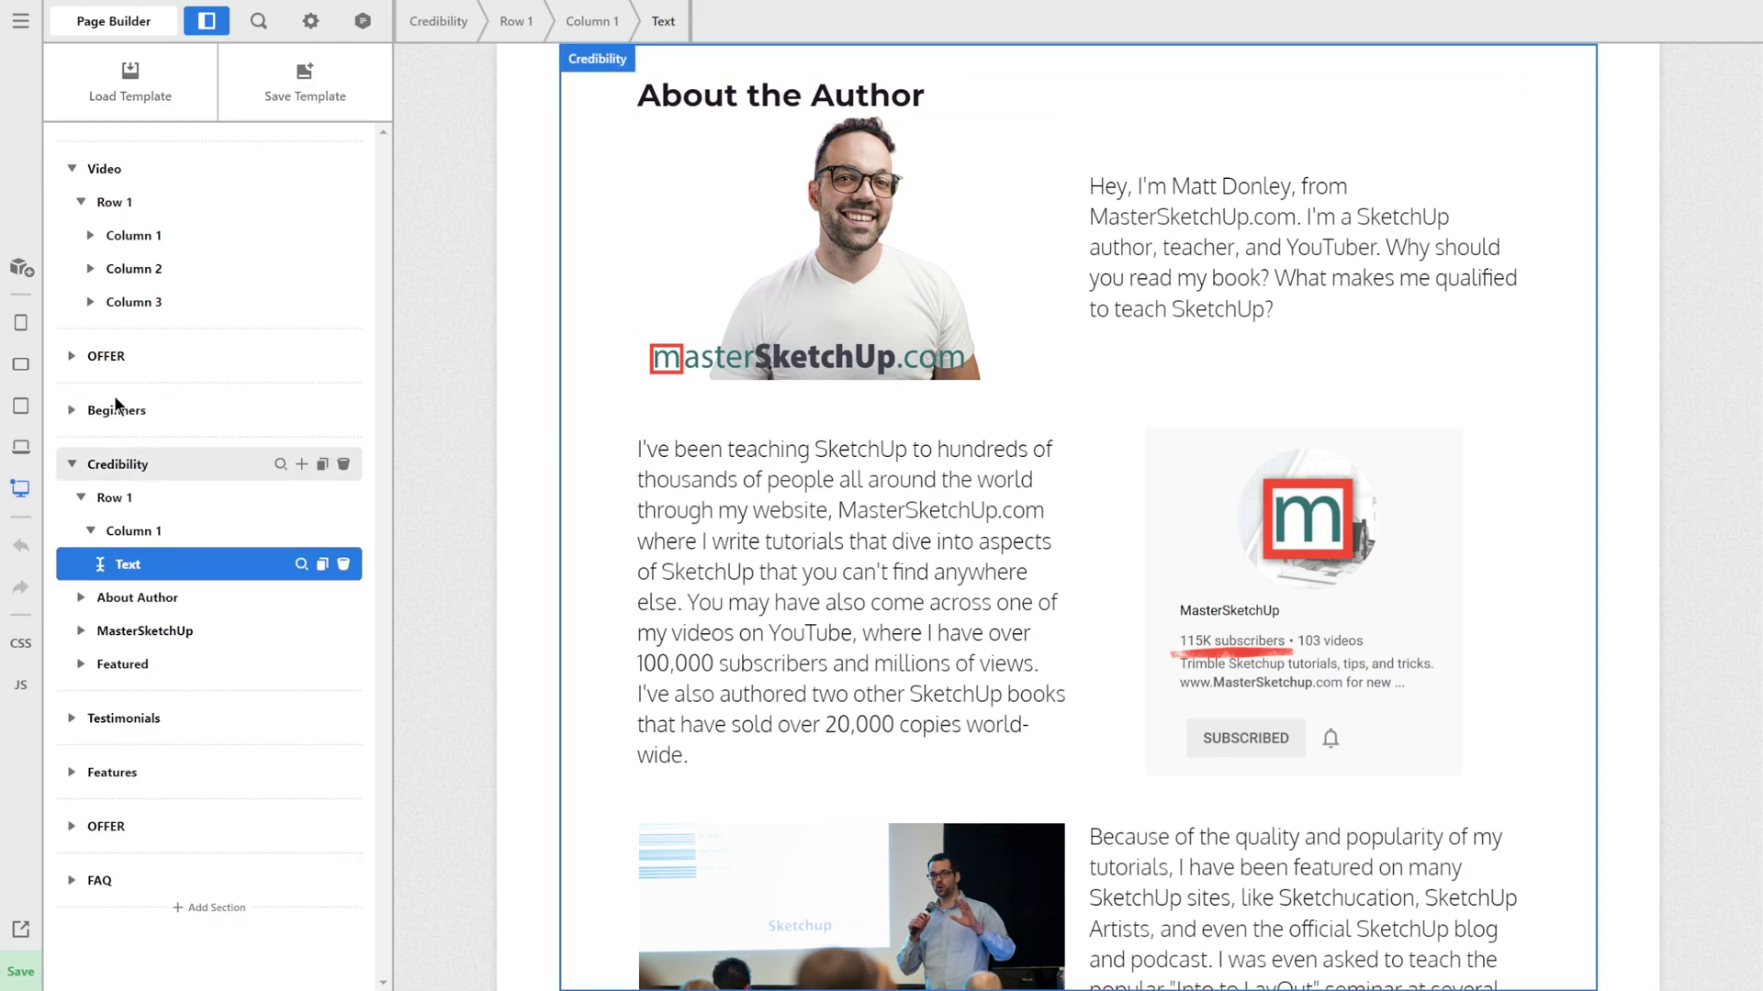
Collapse the Video section and the Credibility section's Row 1, and expand the About Author row in the outline.
left_click(72, 169)
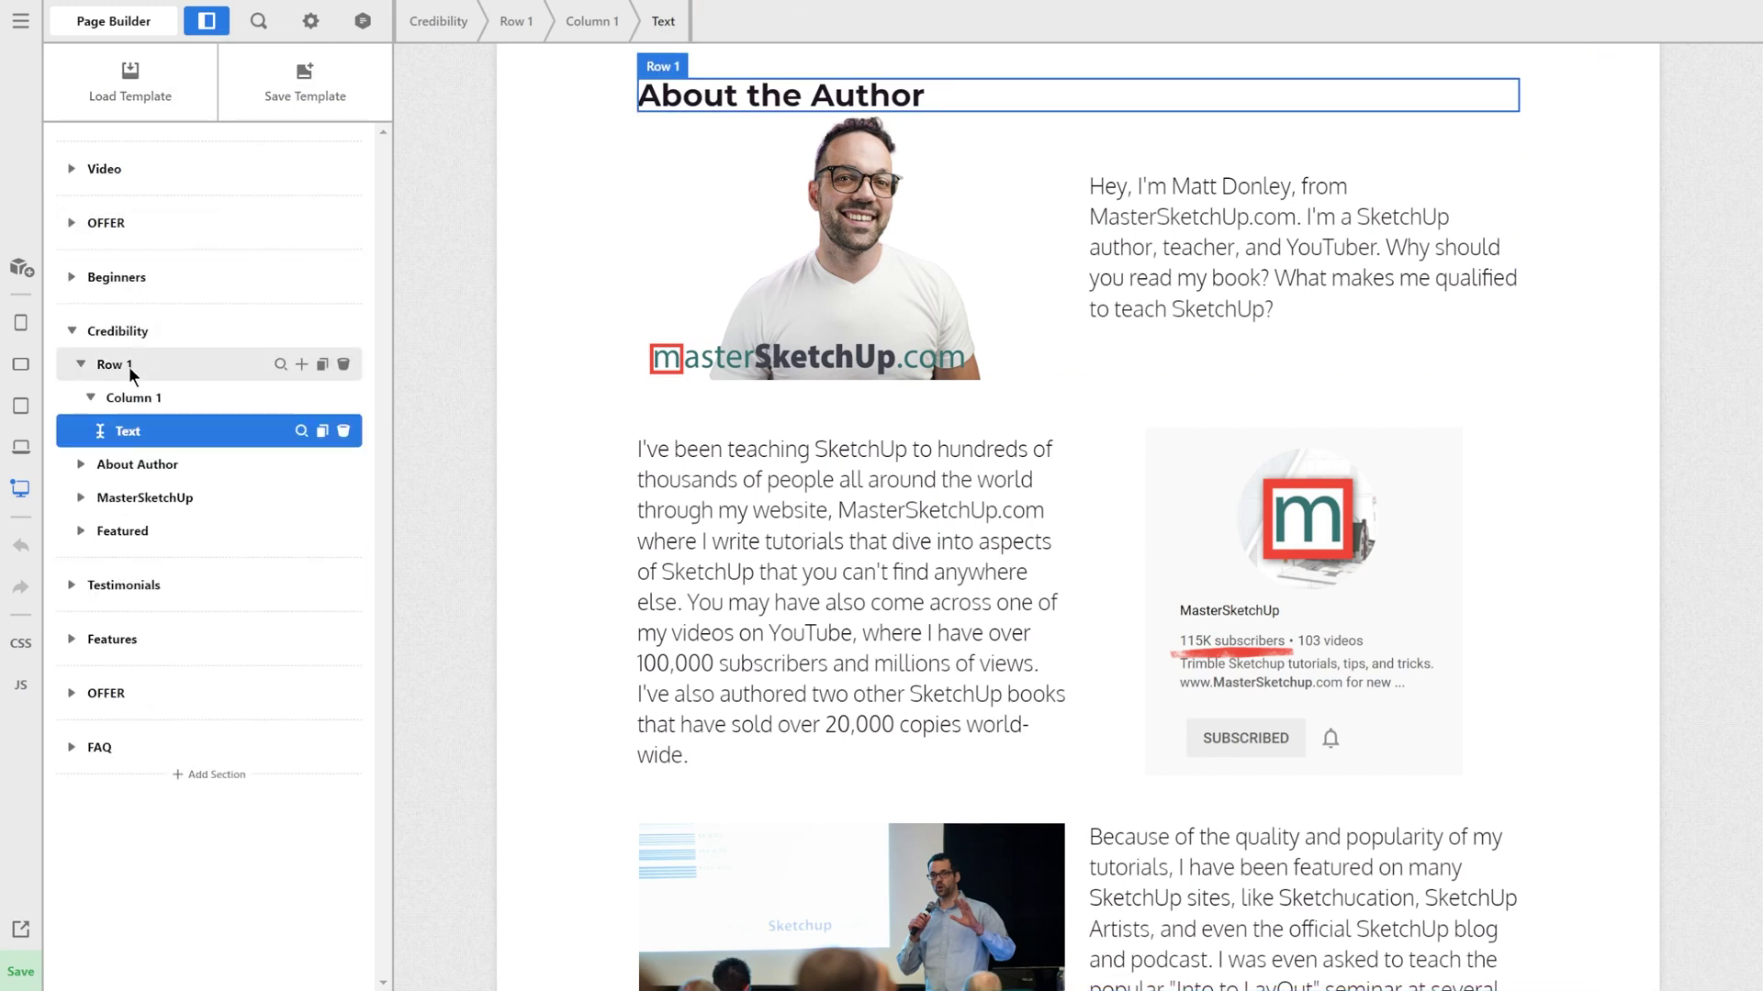
left_click(130, 367)
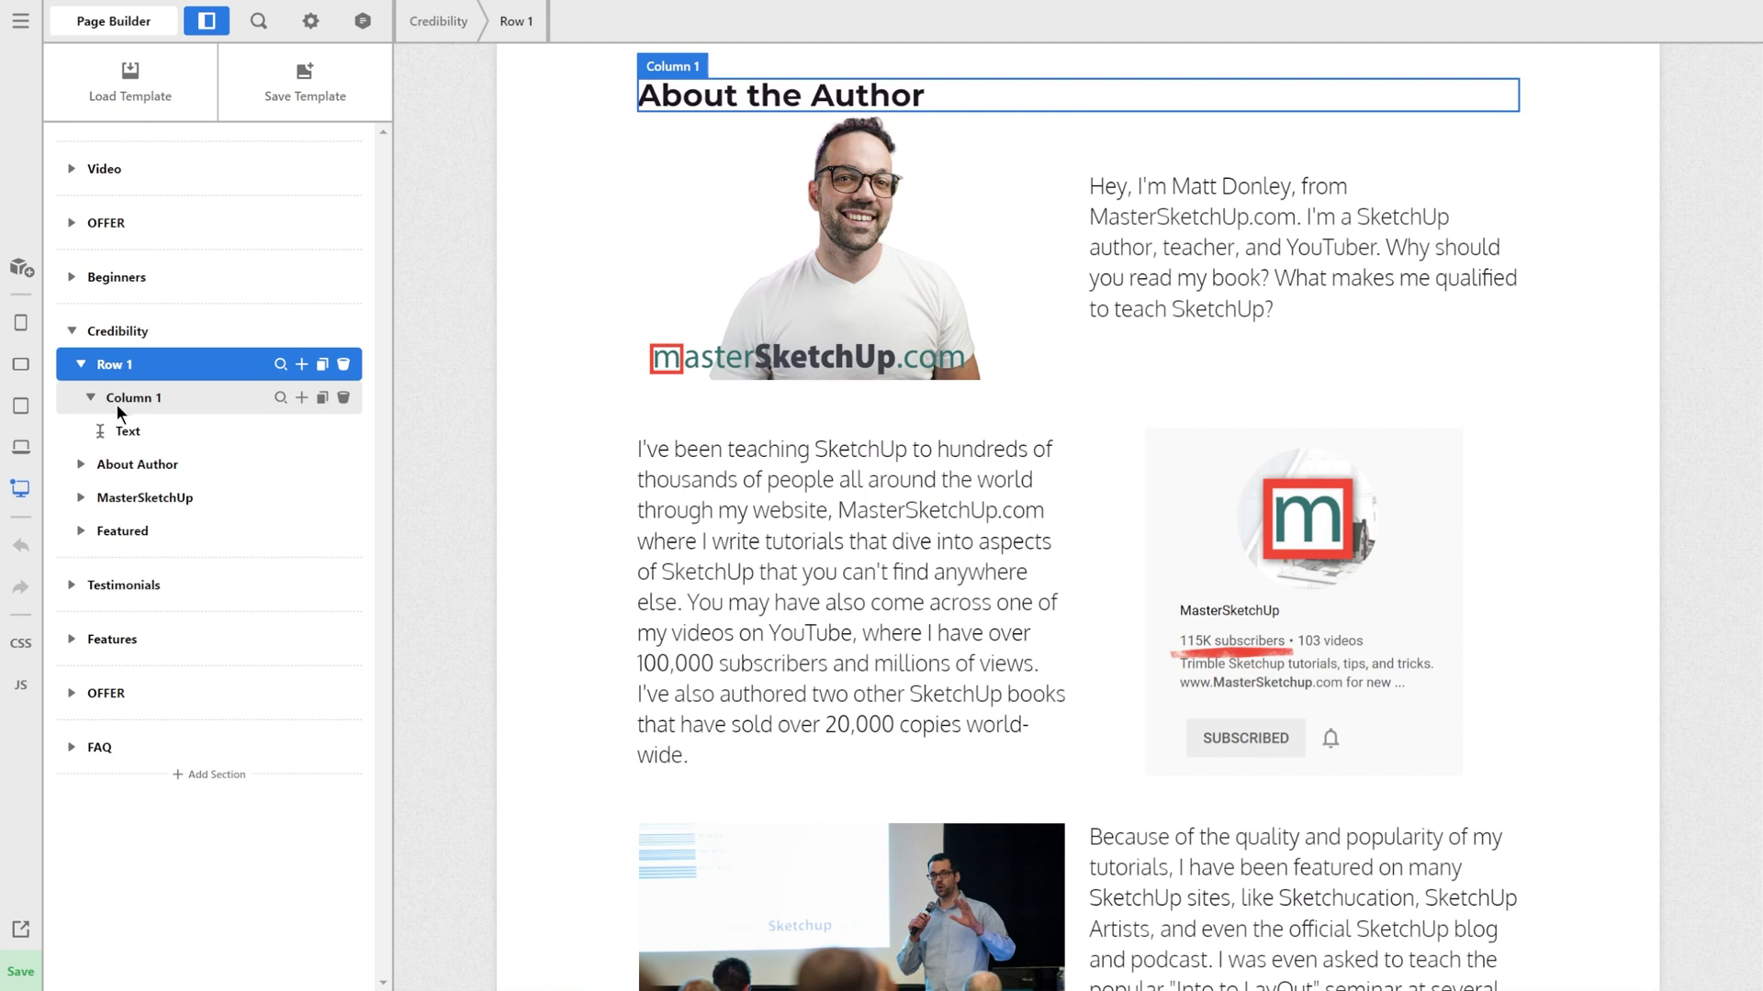
left_click(81, 365)
left_click(80, 397)
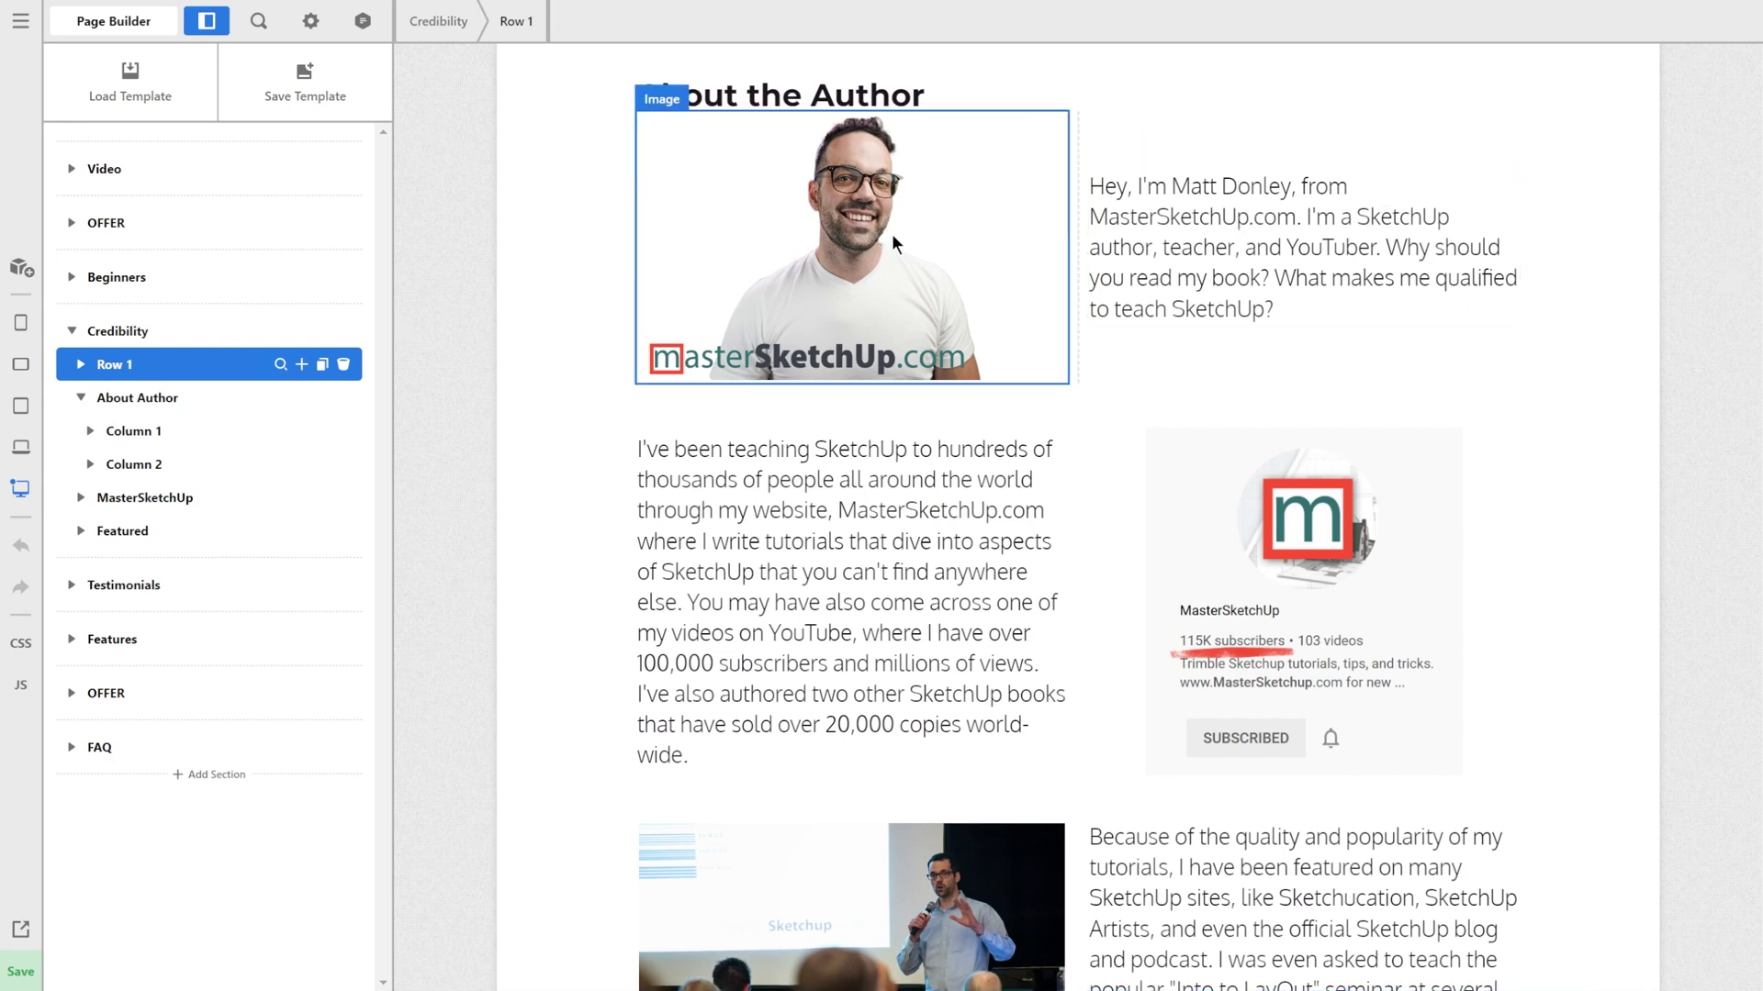
Preview the About the Author content at the 767px and 480px screen widths, and return to 767px.
left_click(20, 406)
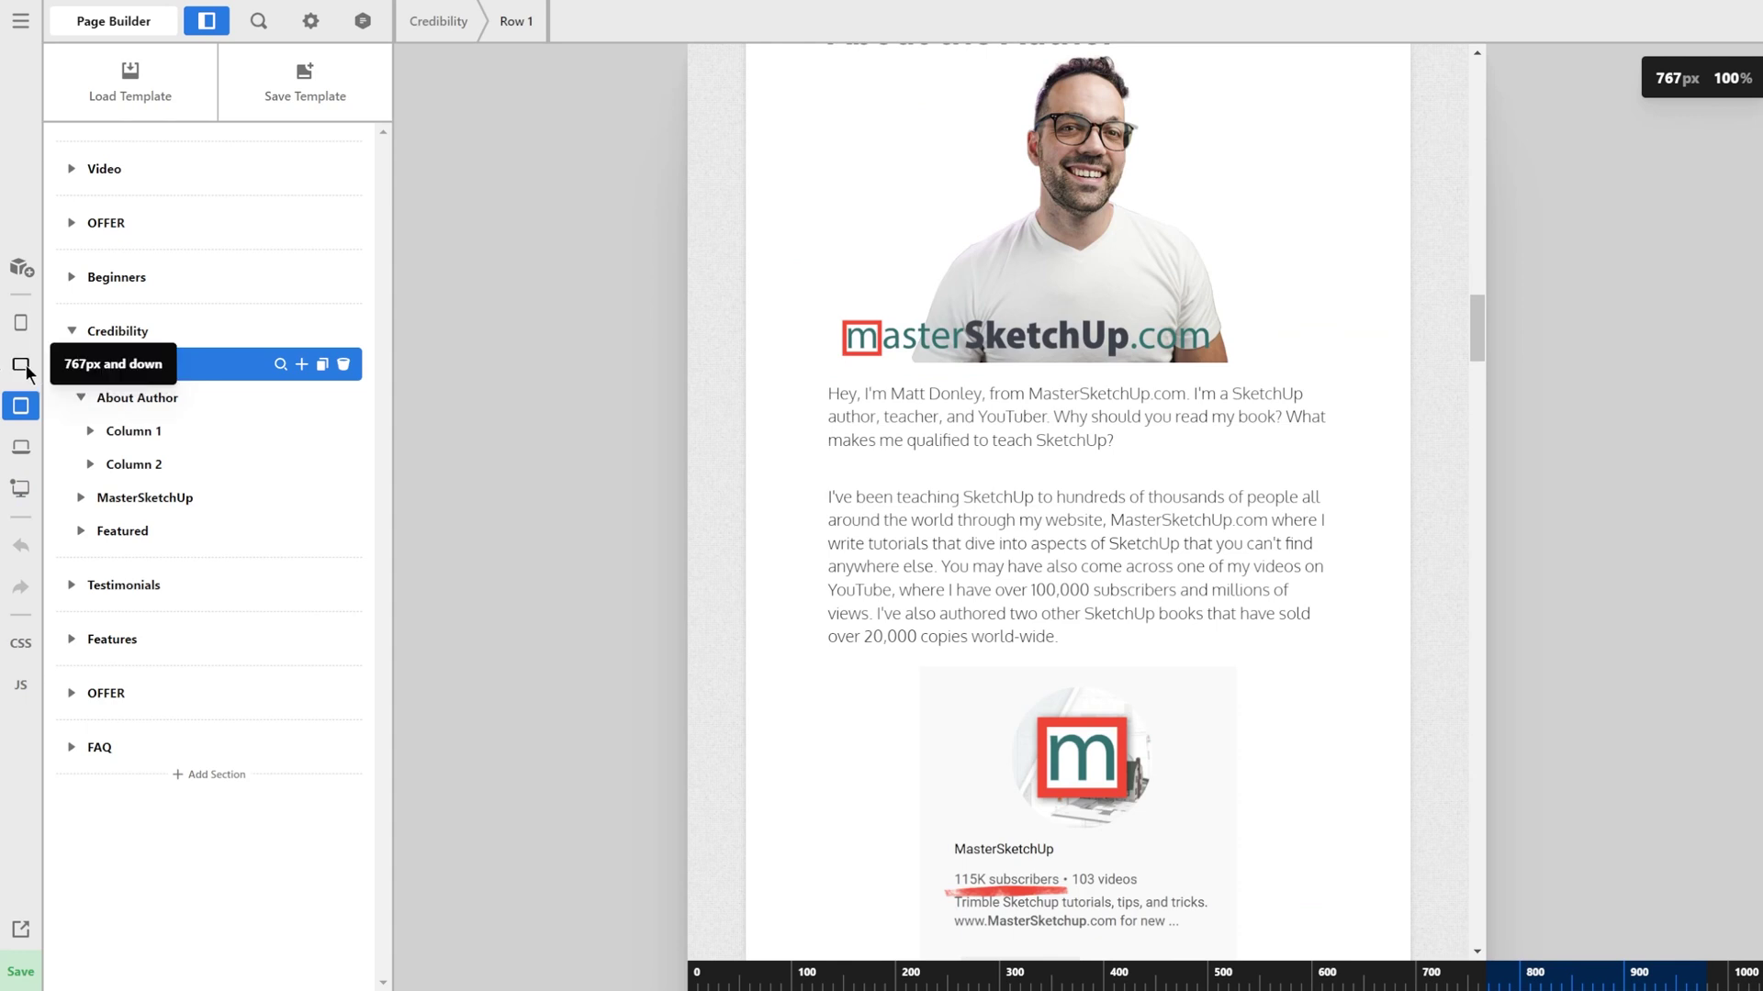
left_click(21, 366)
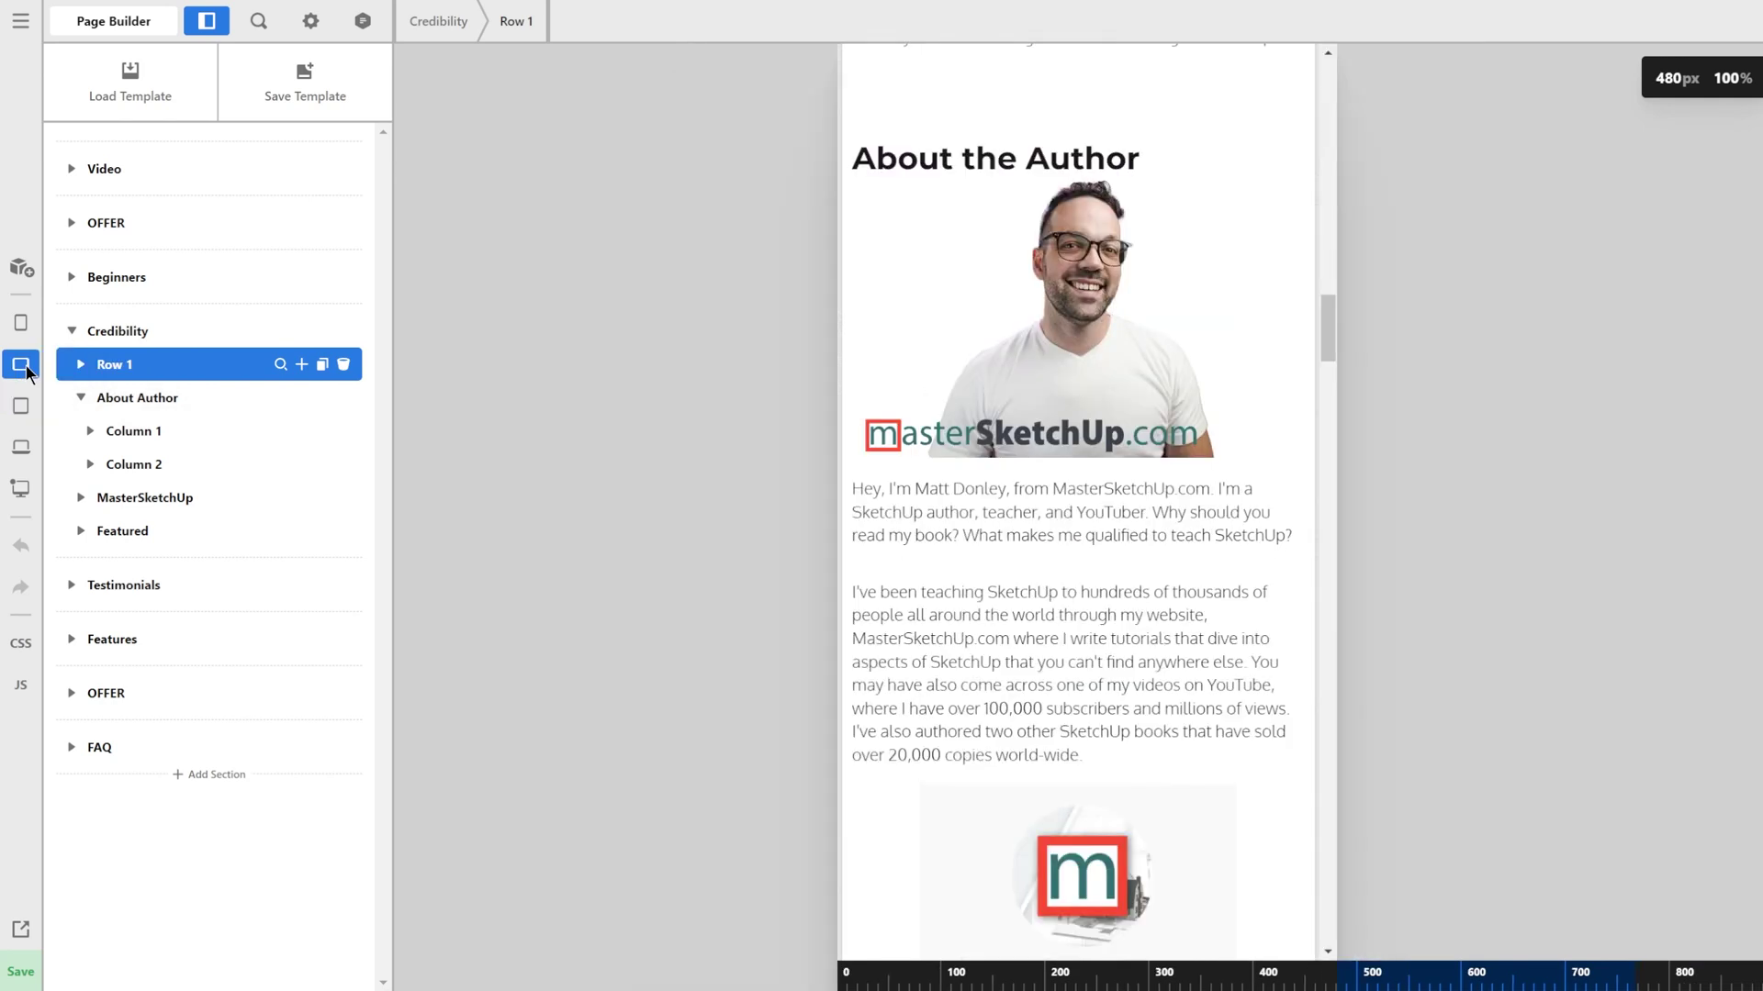
left_click(20, 413)
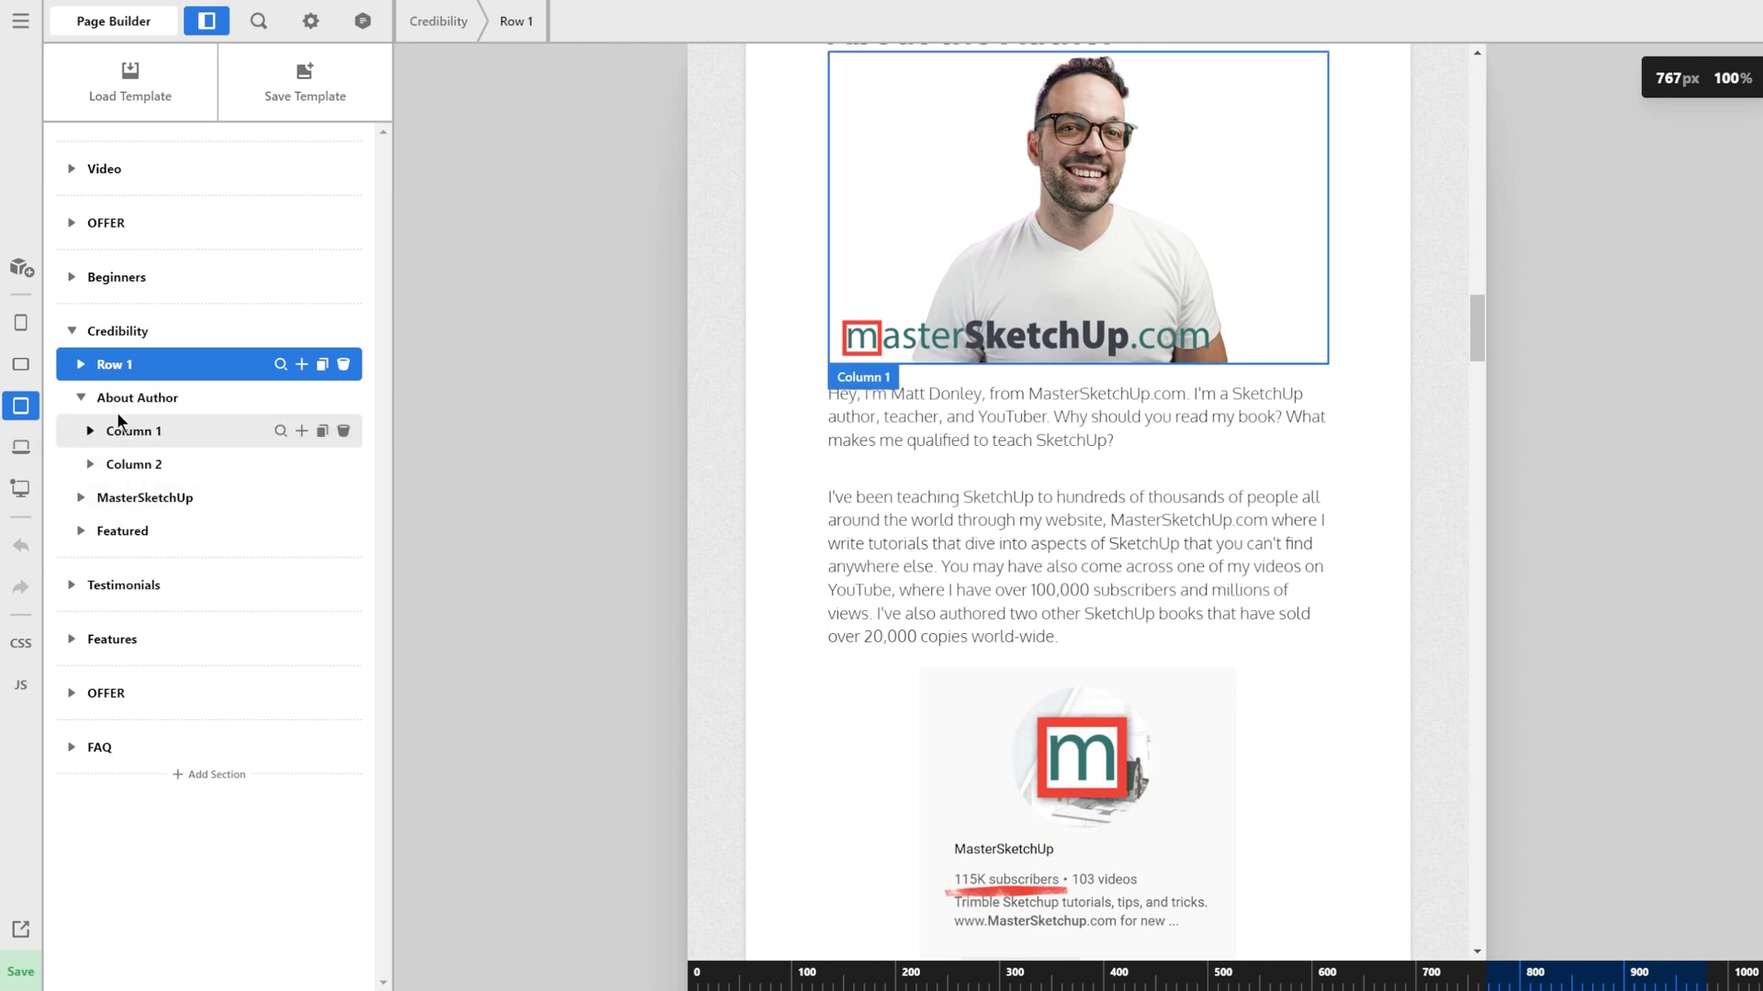
scroll(1010, 378, "up", 1)
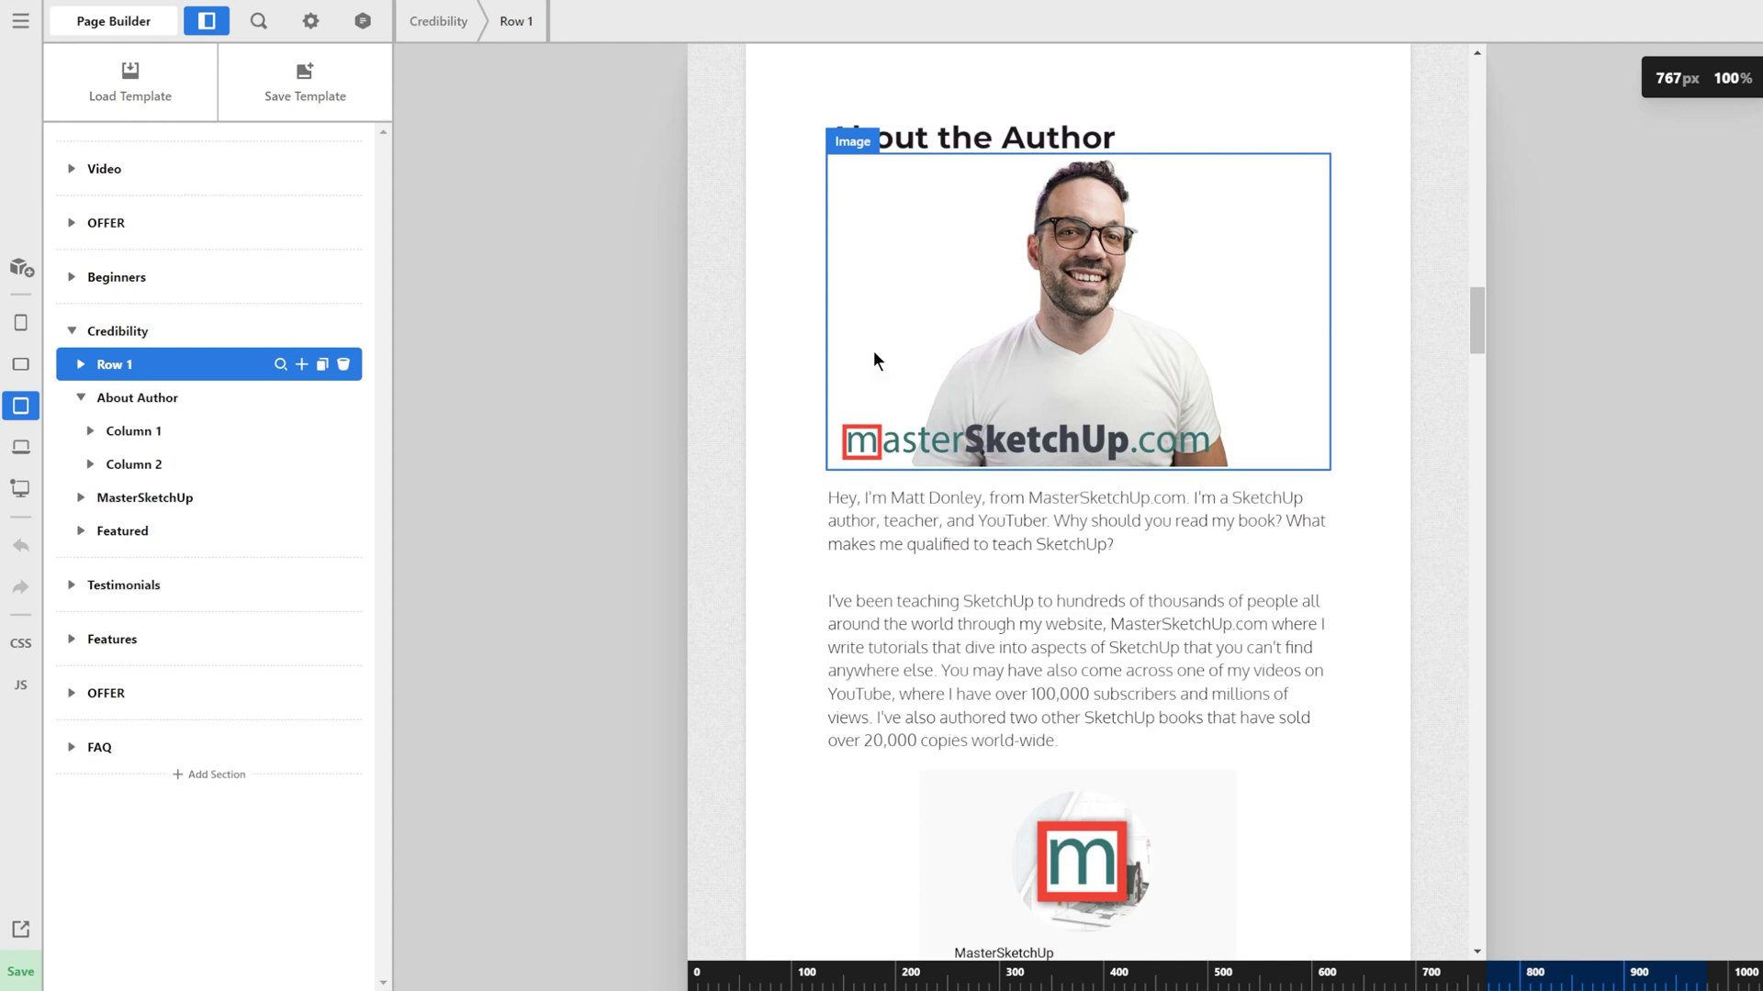
Open the layout settings of the heading row and the About Author row, and show the latter's column templates per screen size at 1200px.
left_click(280, 363)
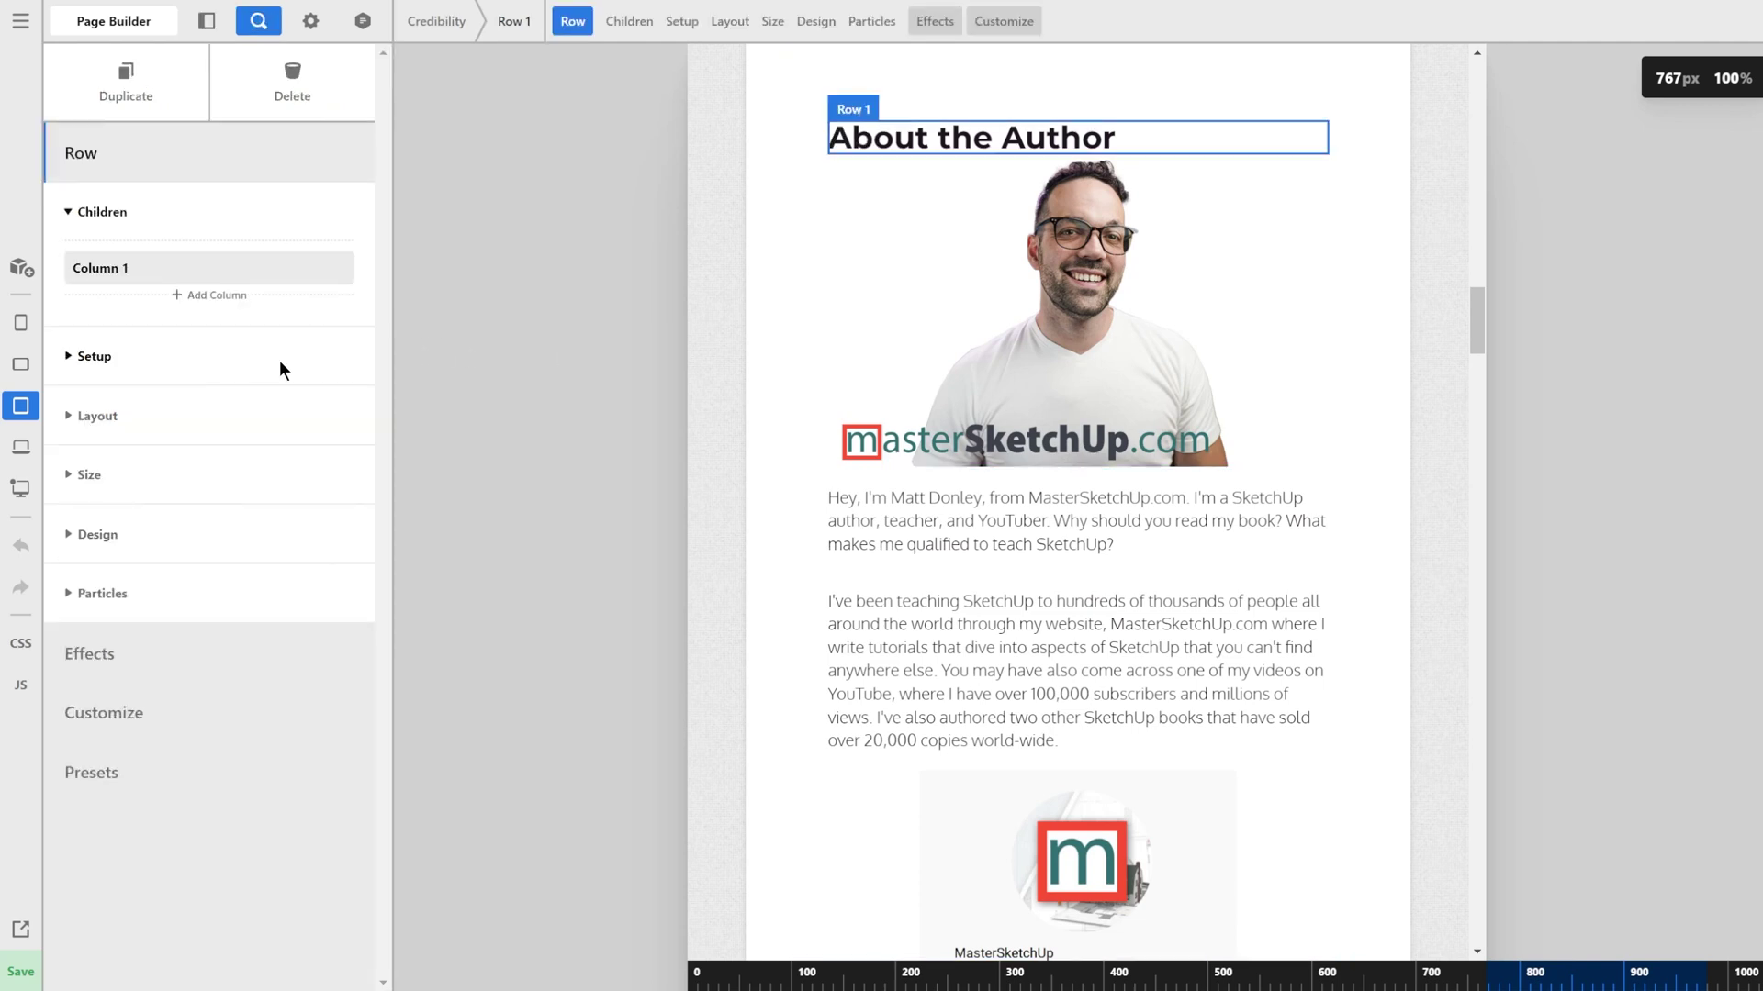
left_click(90, 416)
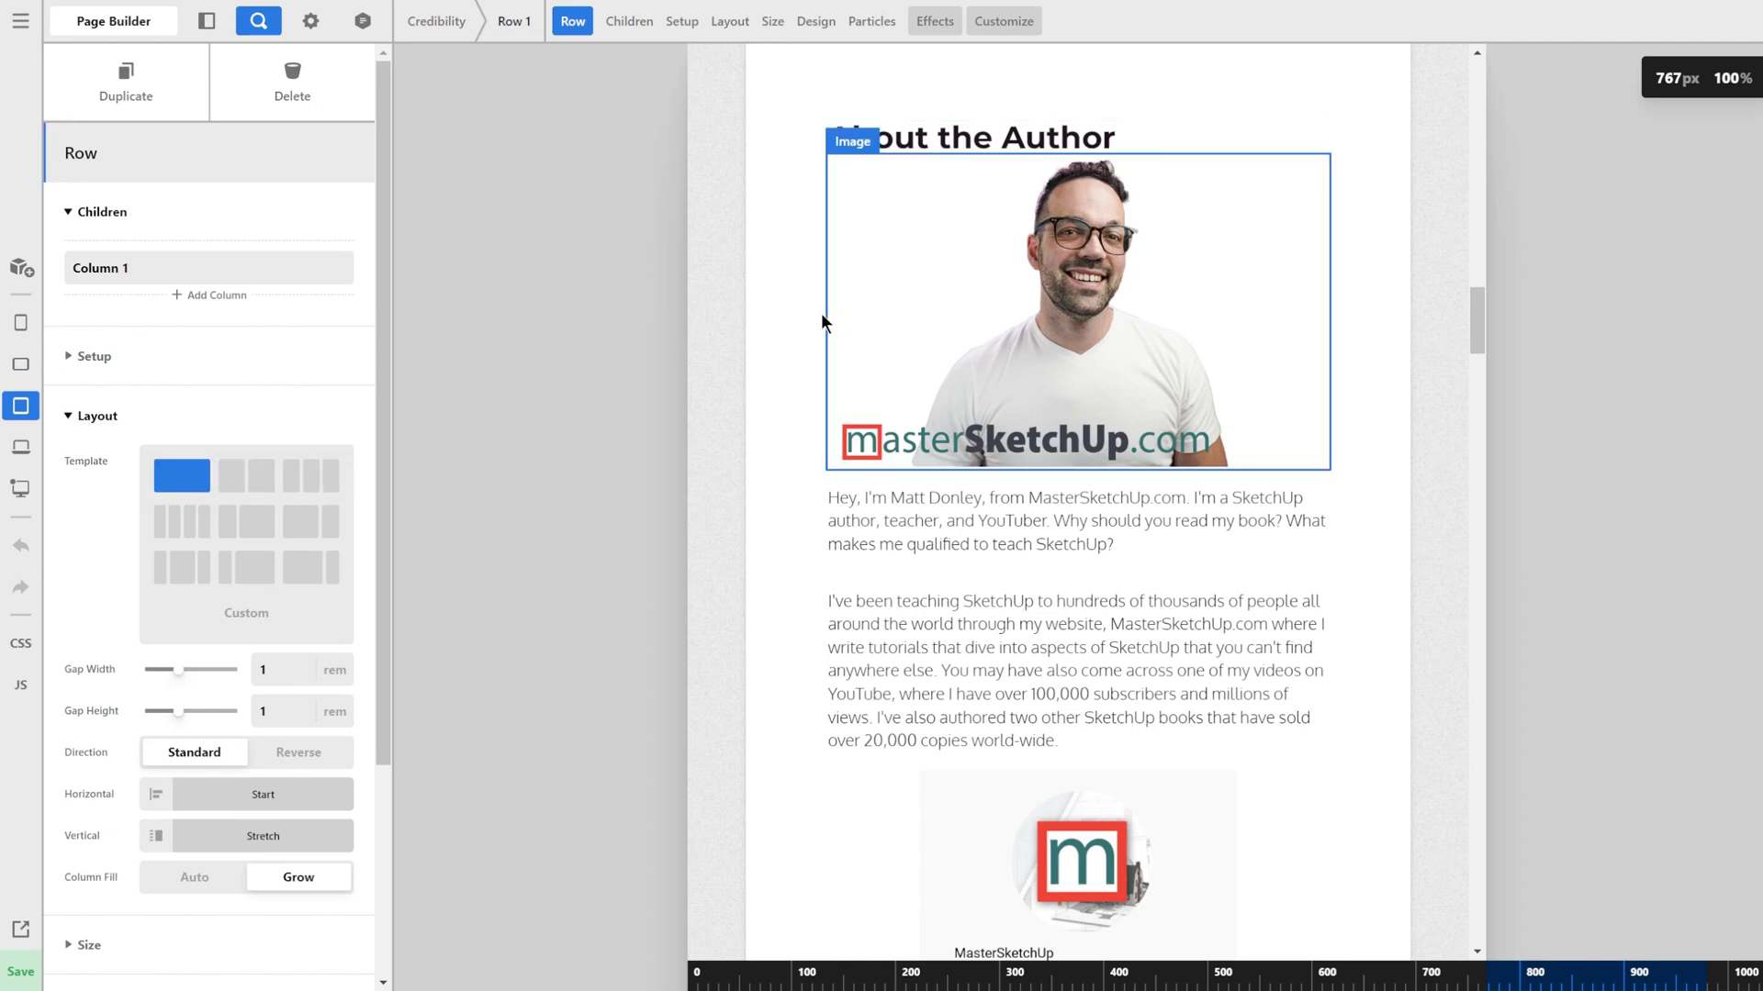
left_click(823, 318)
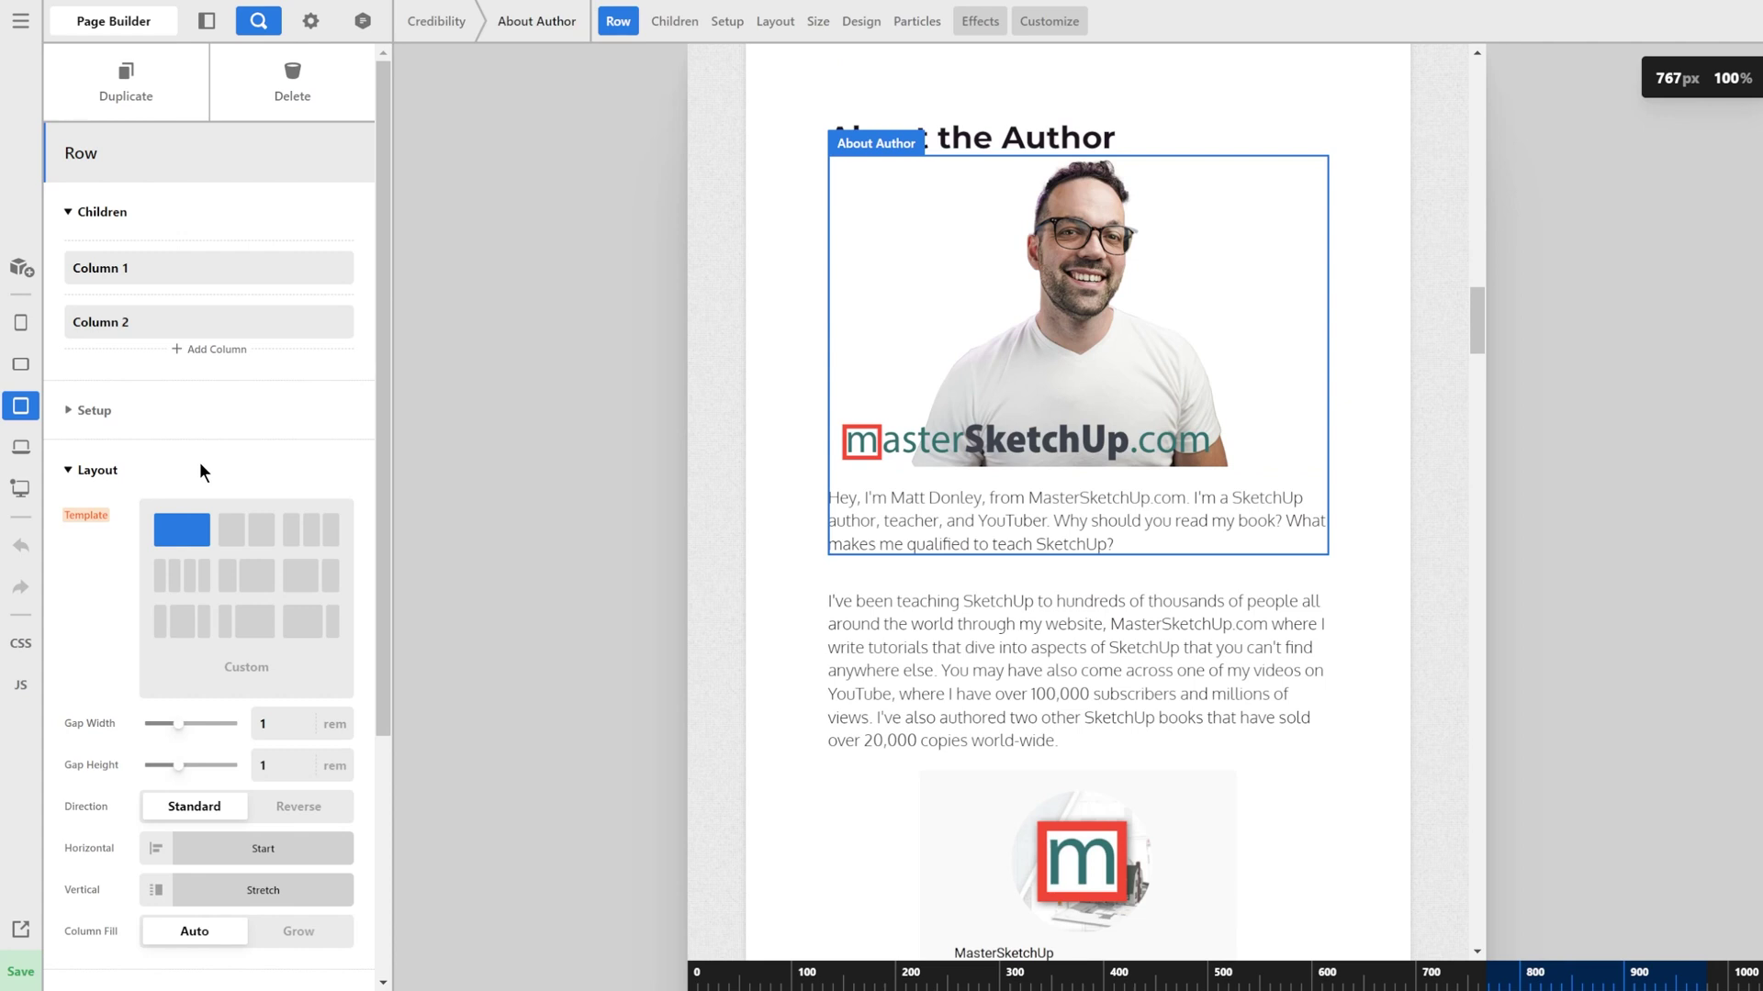
left_click(21, 489)
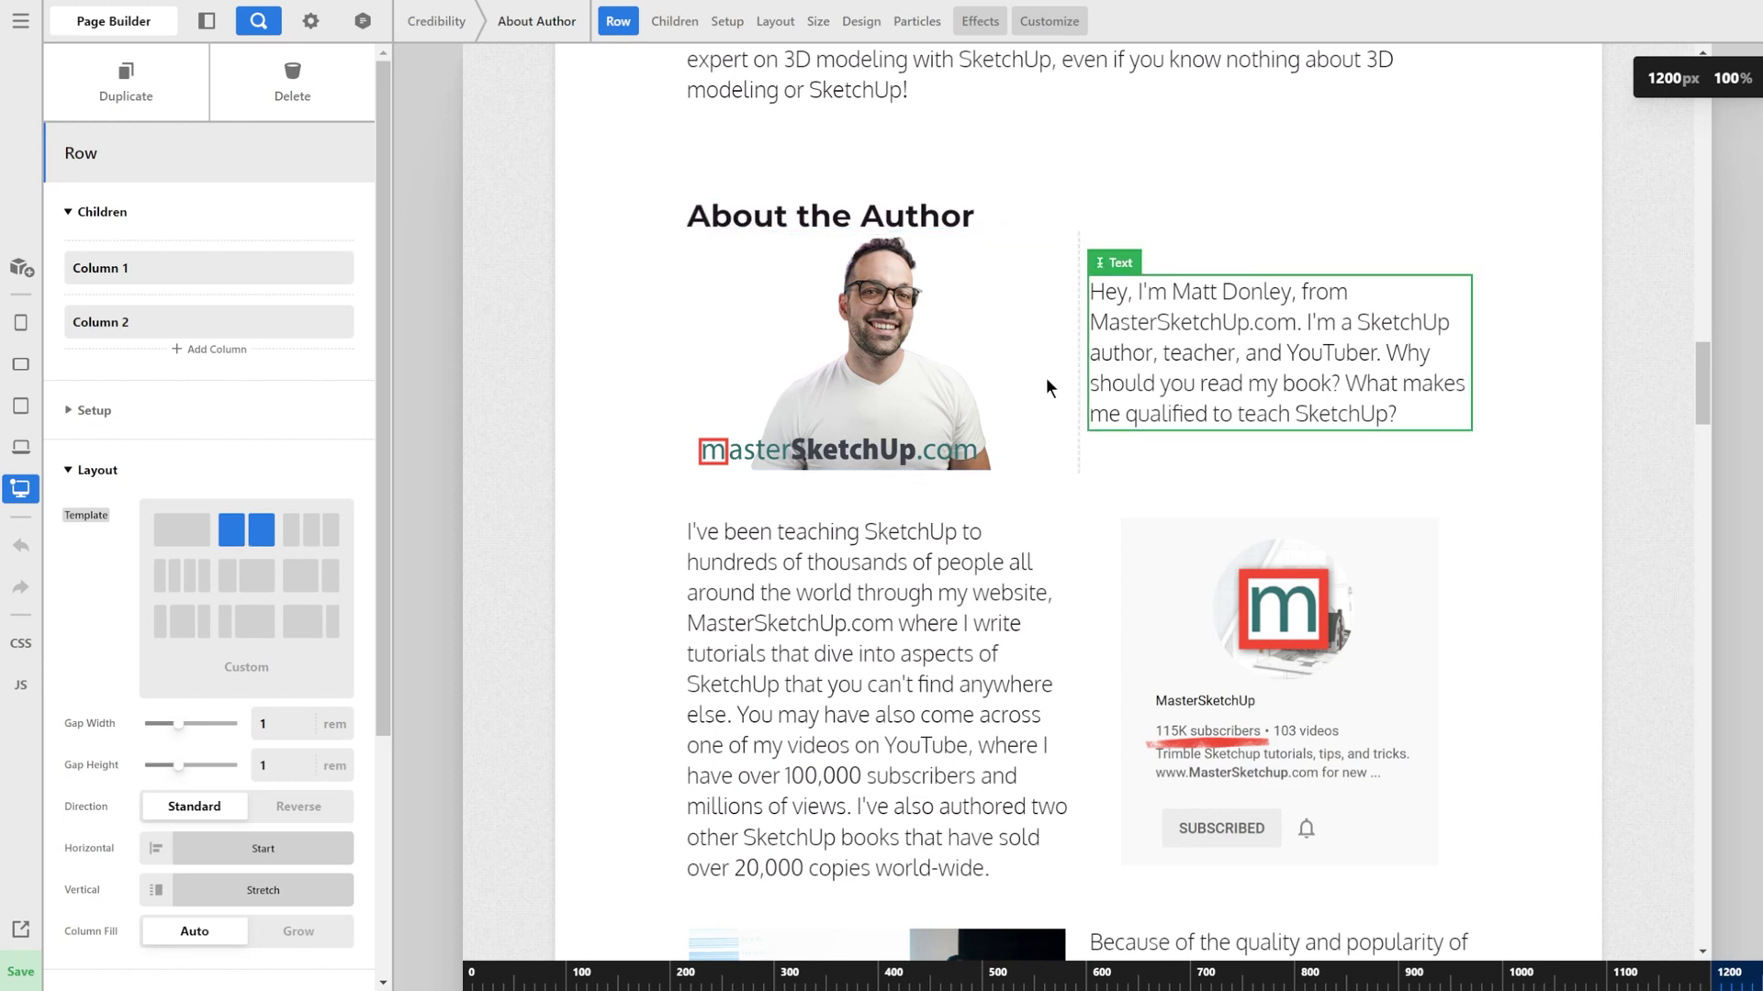
left_click(90, 511)
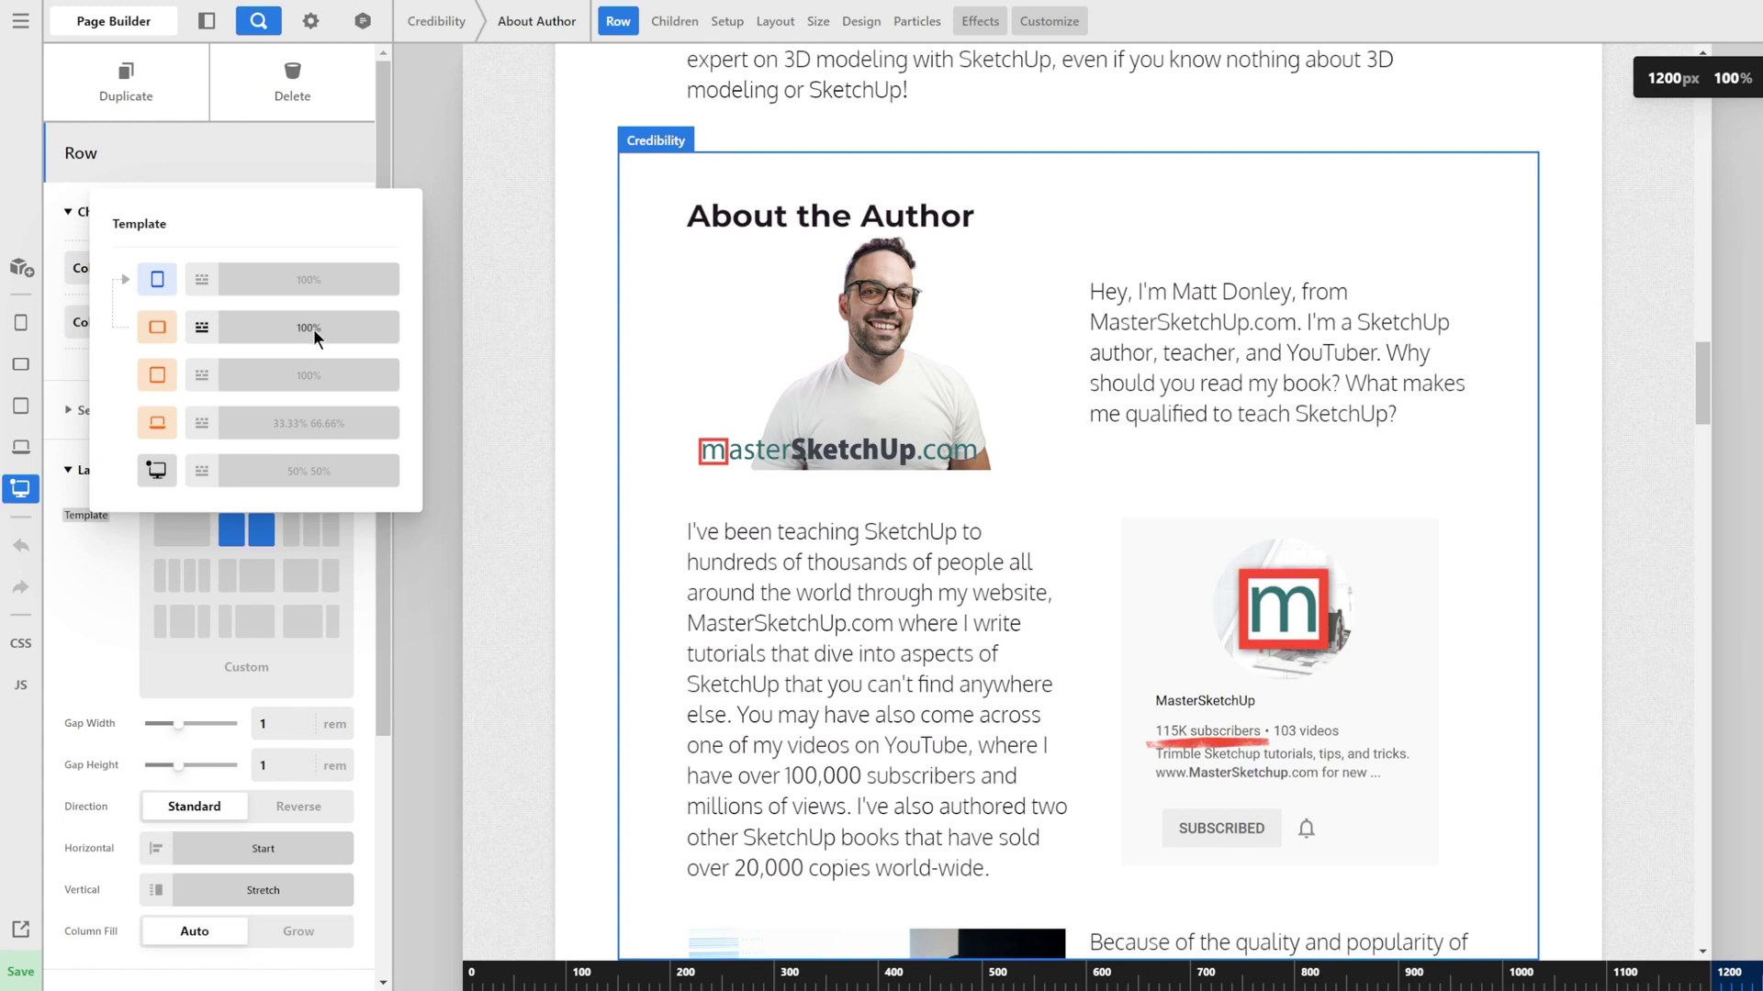
Try the equal two-column layout on the About Author row in the 480px preview, and restore its single-column layout.
left_click(20, 407)
left_click(20, 365)
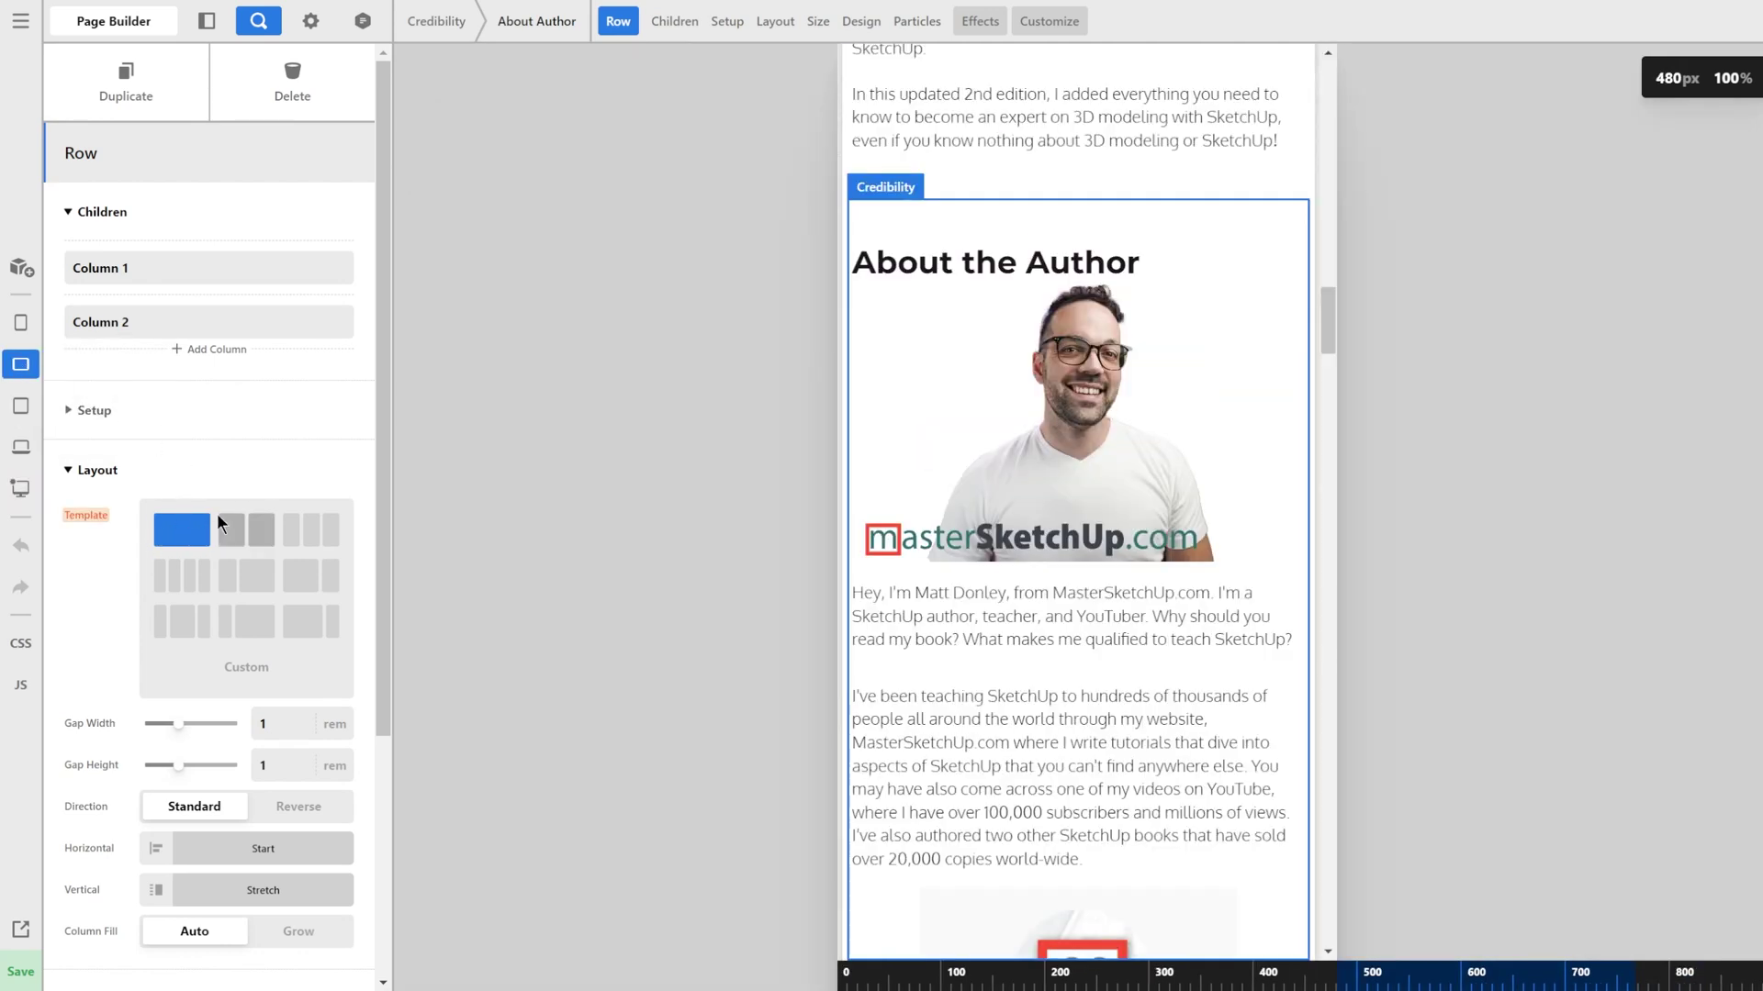
left_click(263, 537)
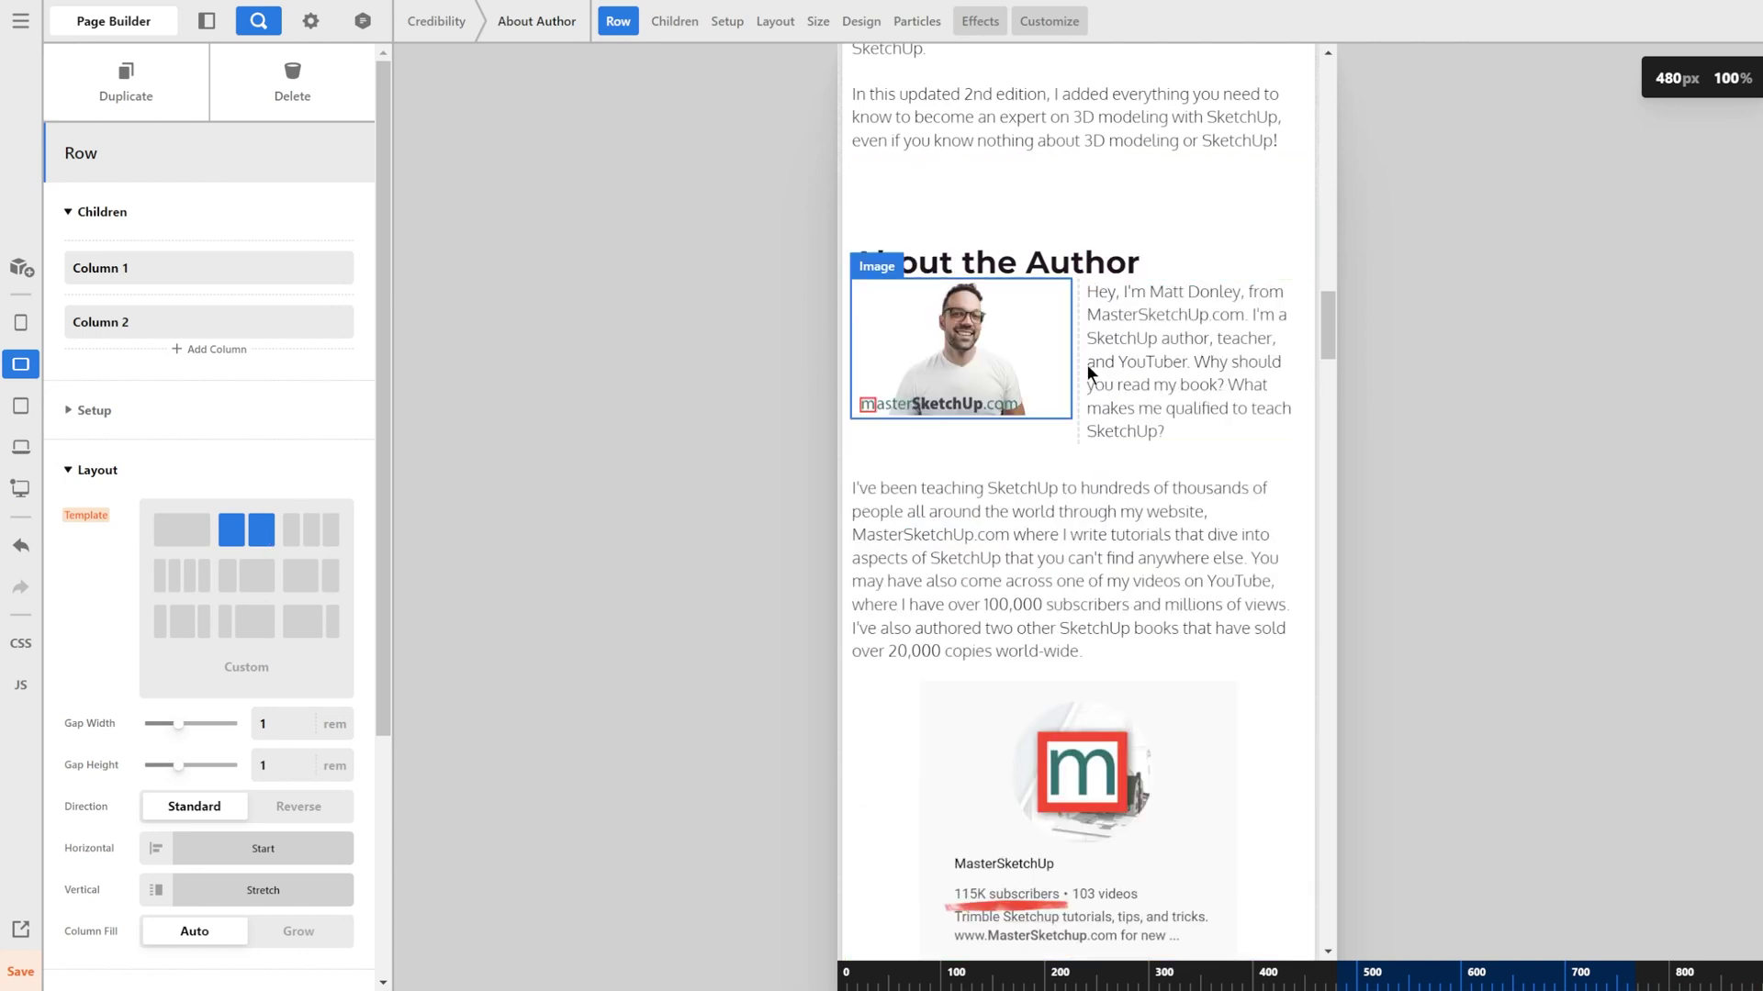
left_click(180, 532)
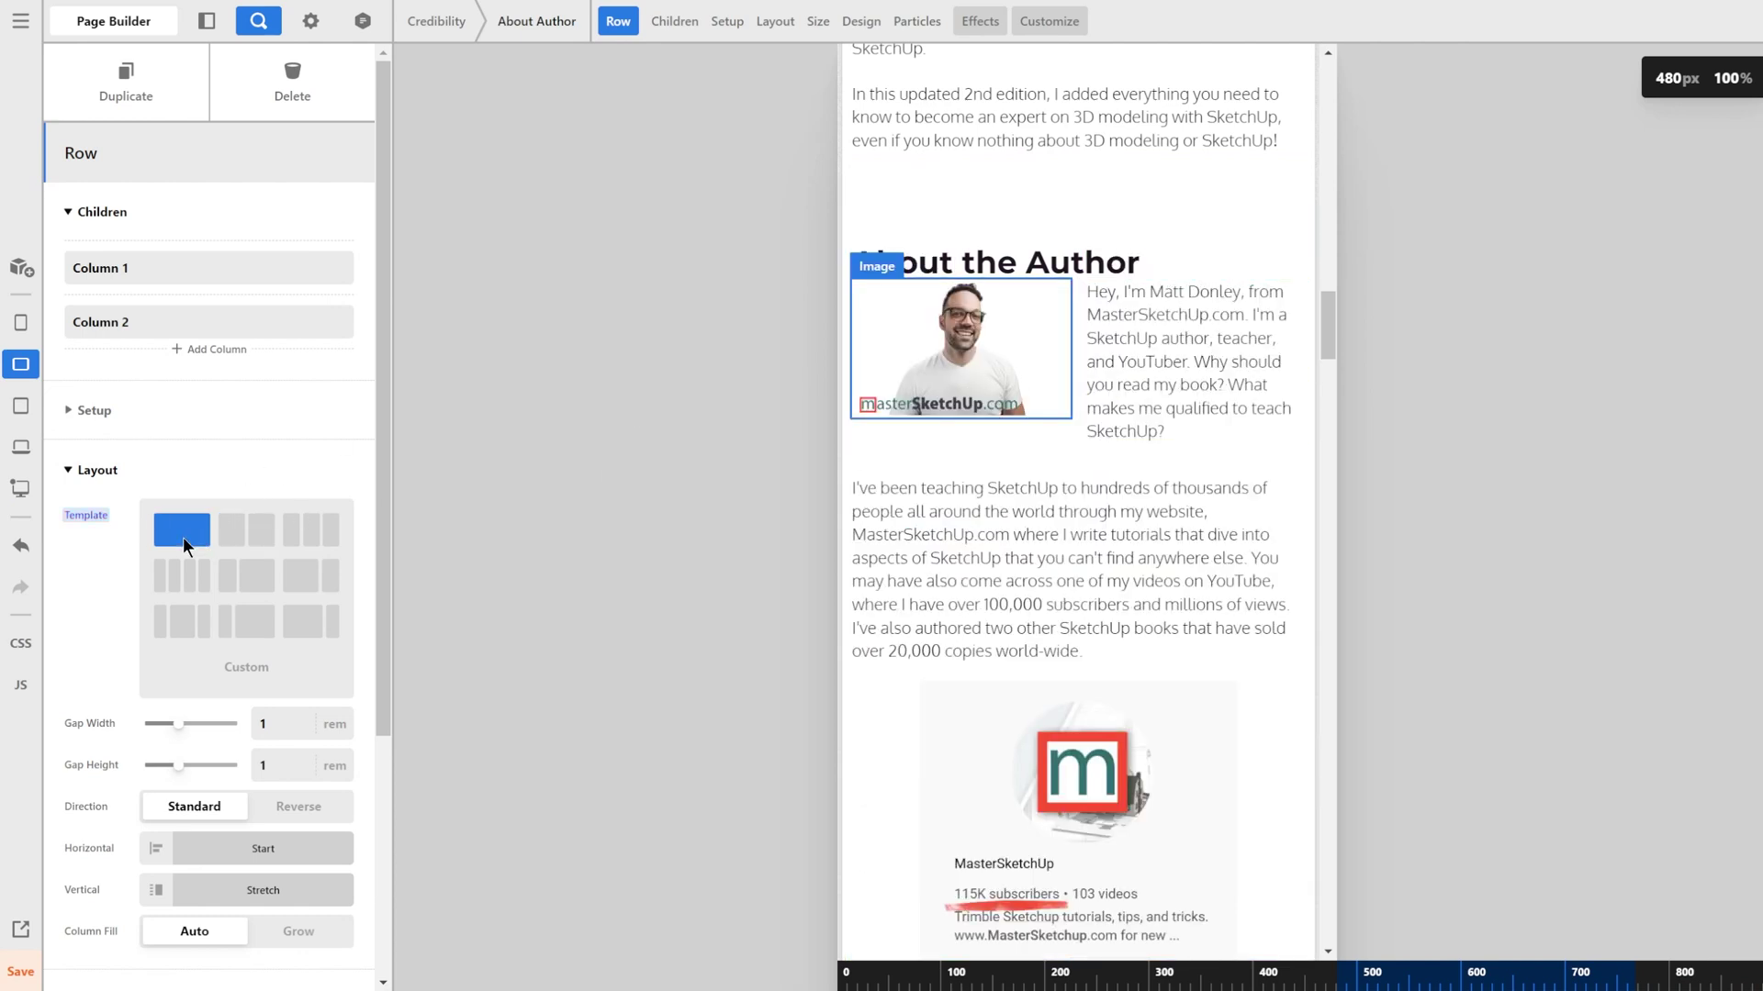
Return to the page outline, collapse the Credibility section and review the content below it in the 480px preview.
left_click(207, 20)
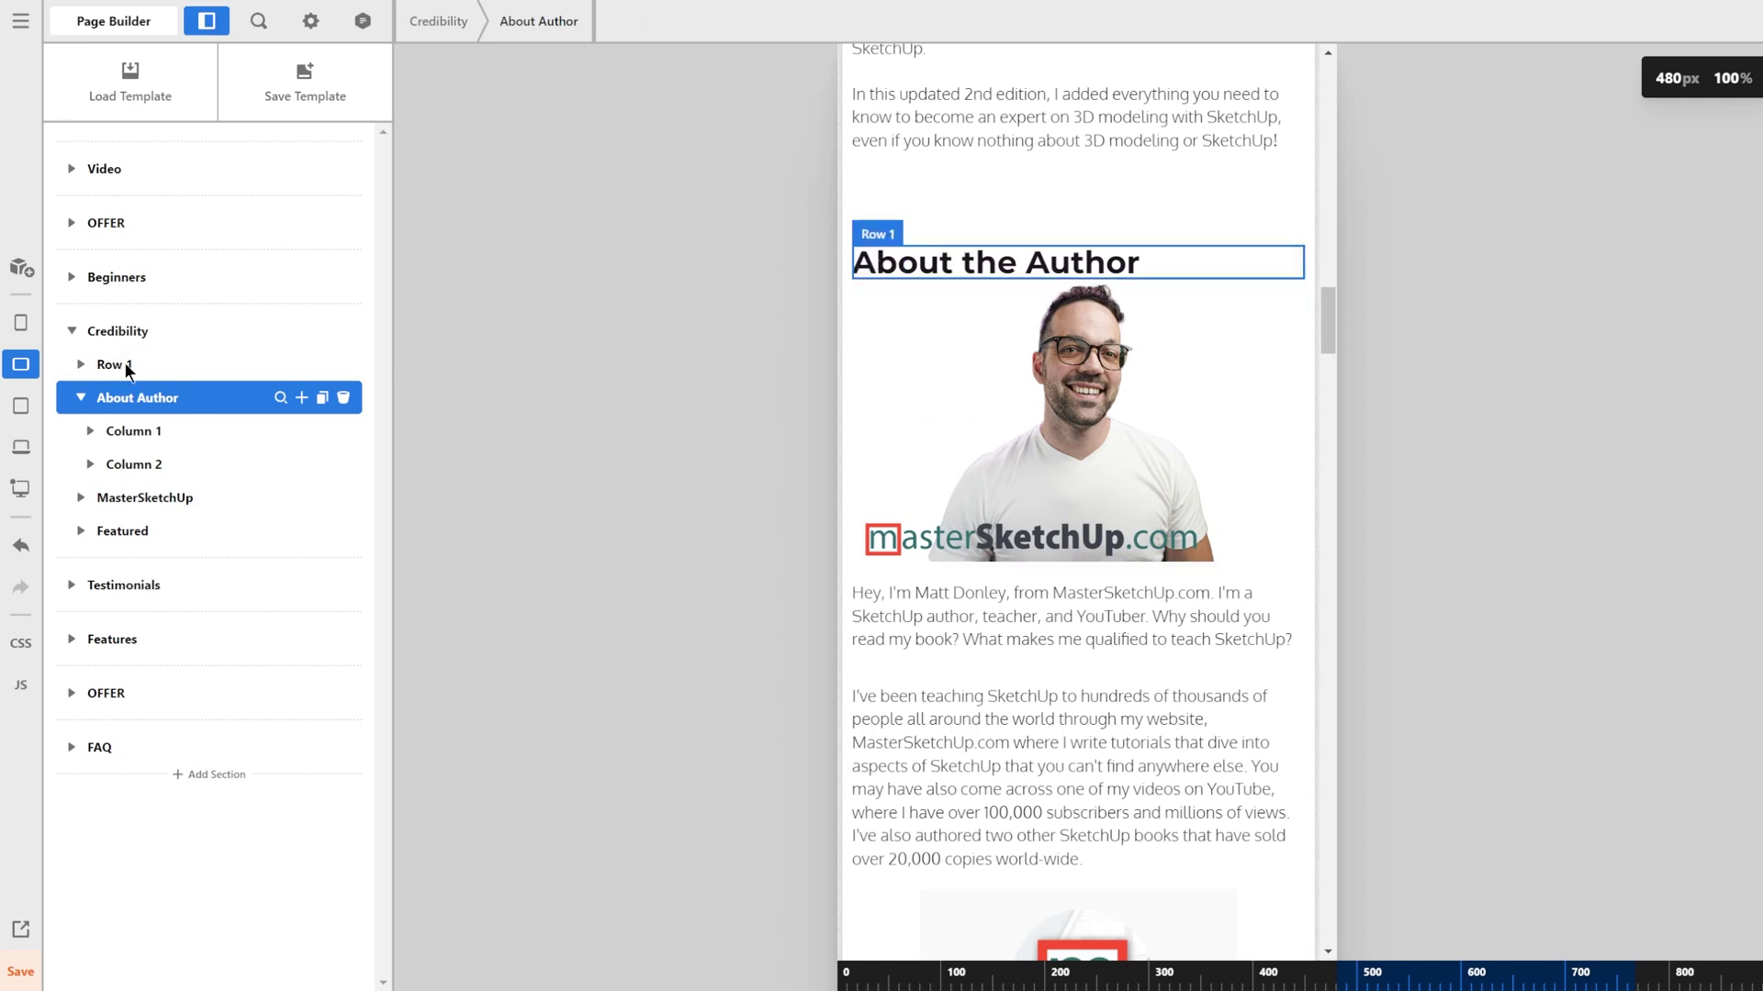
left_click(79, 332)
scroll(1074, 649, "down", 15)
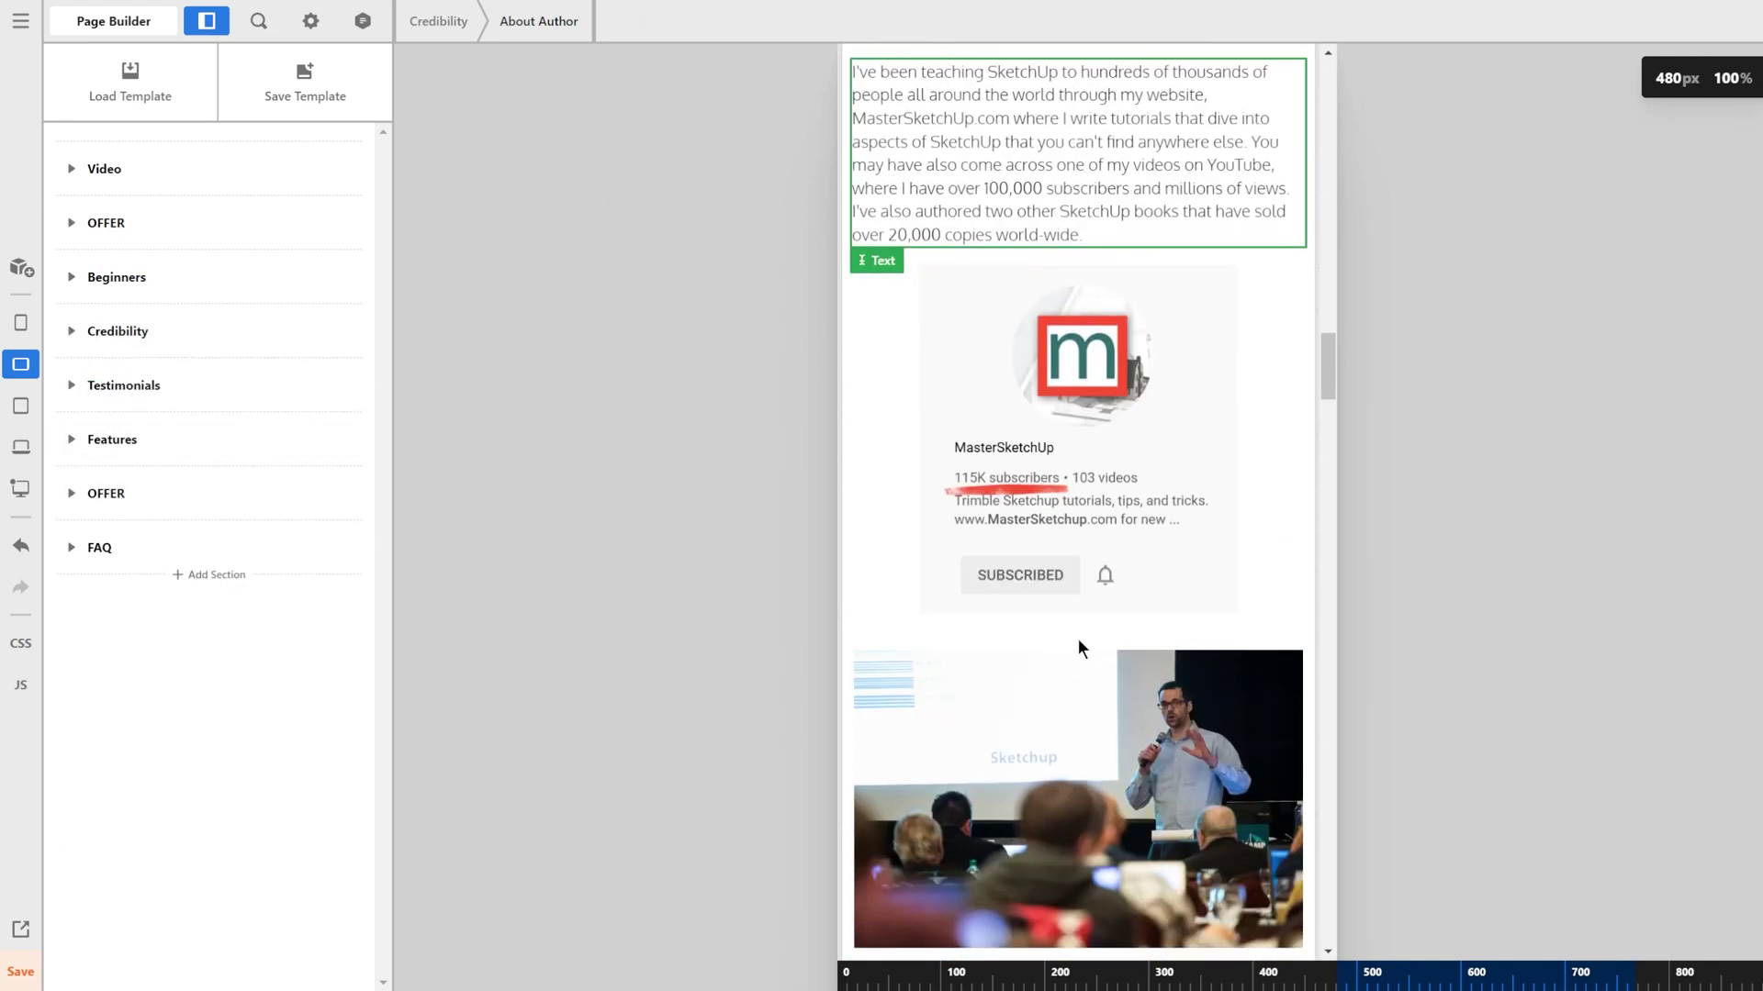
In the 1200px preview, add a new section below the FAQ and give it an equal two-column layout.
left_click(20, 489)
scroll(1620, 697, "down", 5)
scroll(1620, 698, "down", 15)
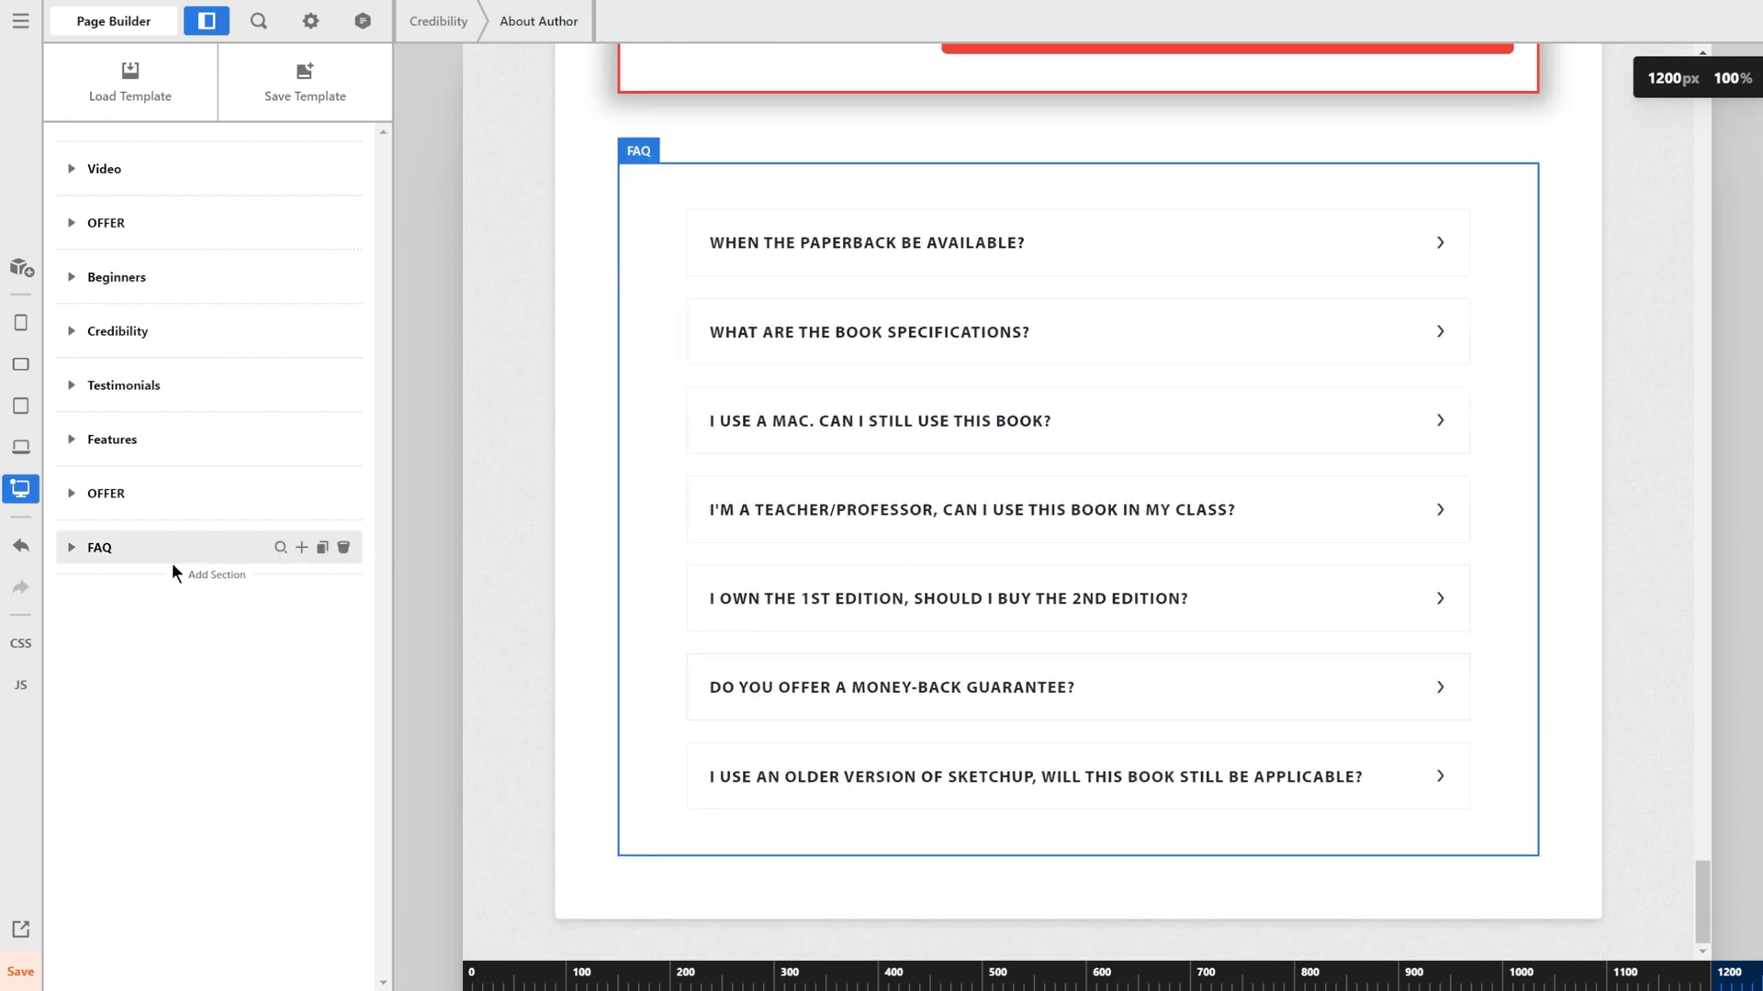
left_click(220, 576)
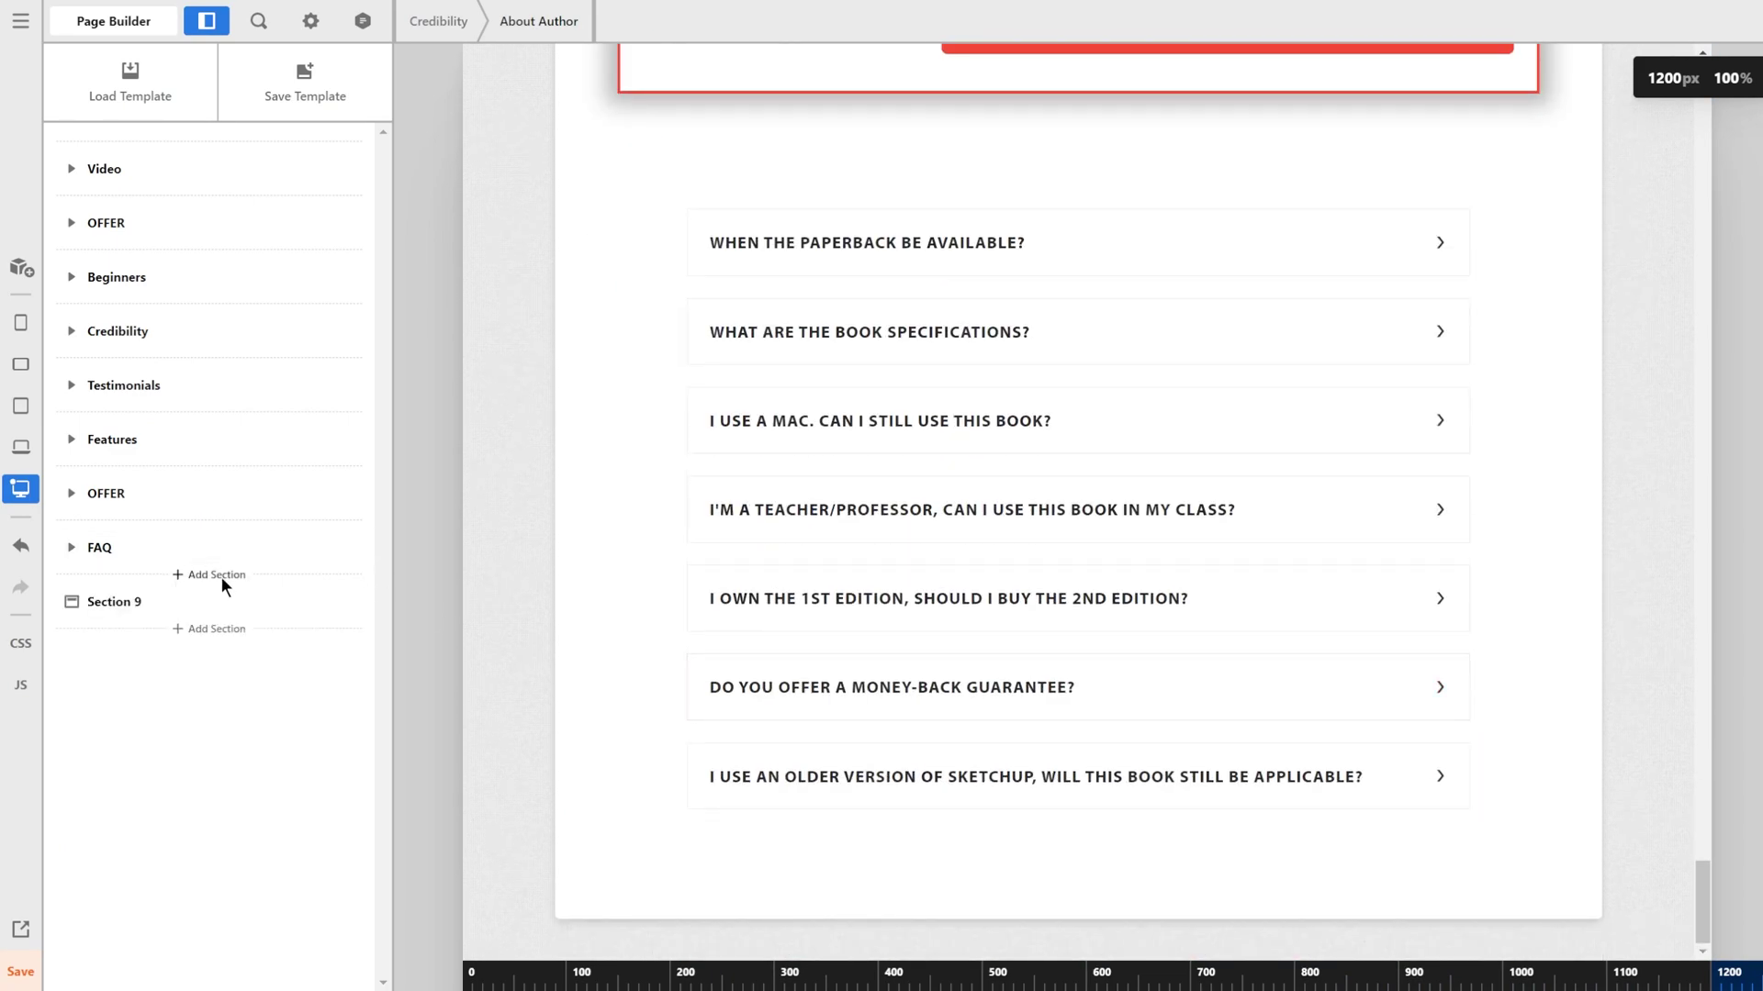
left_click(97, 598)
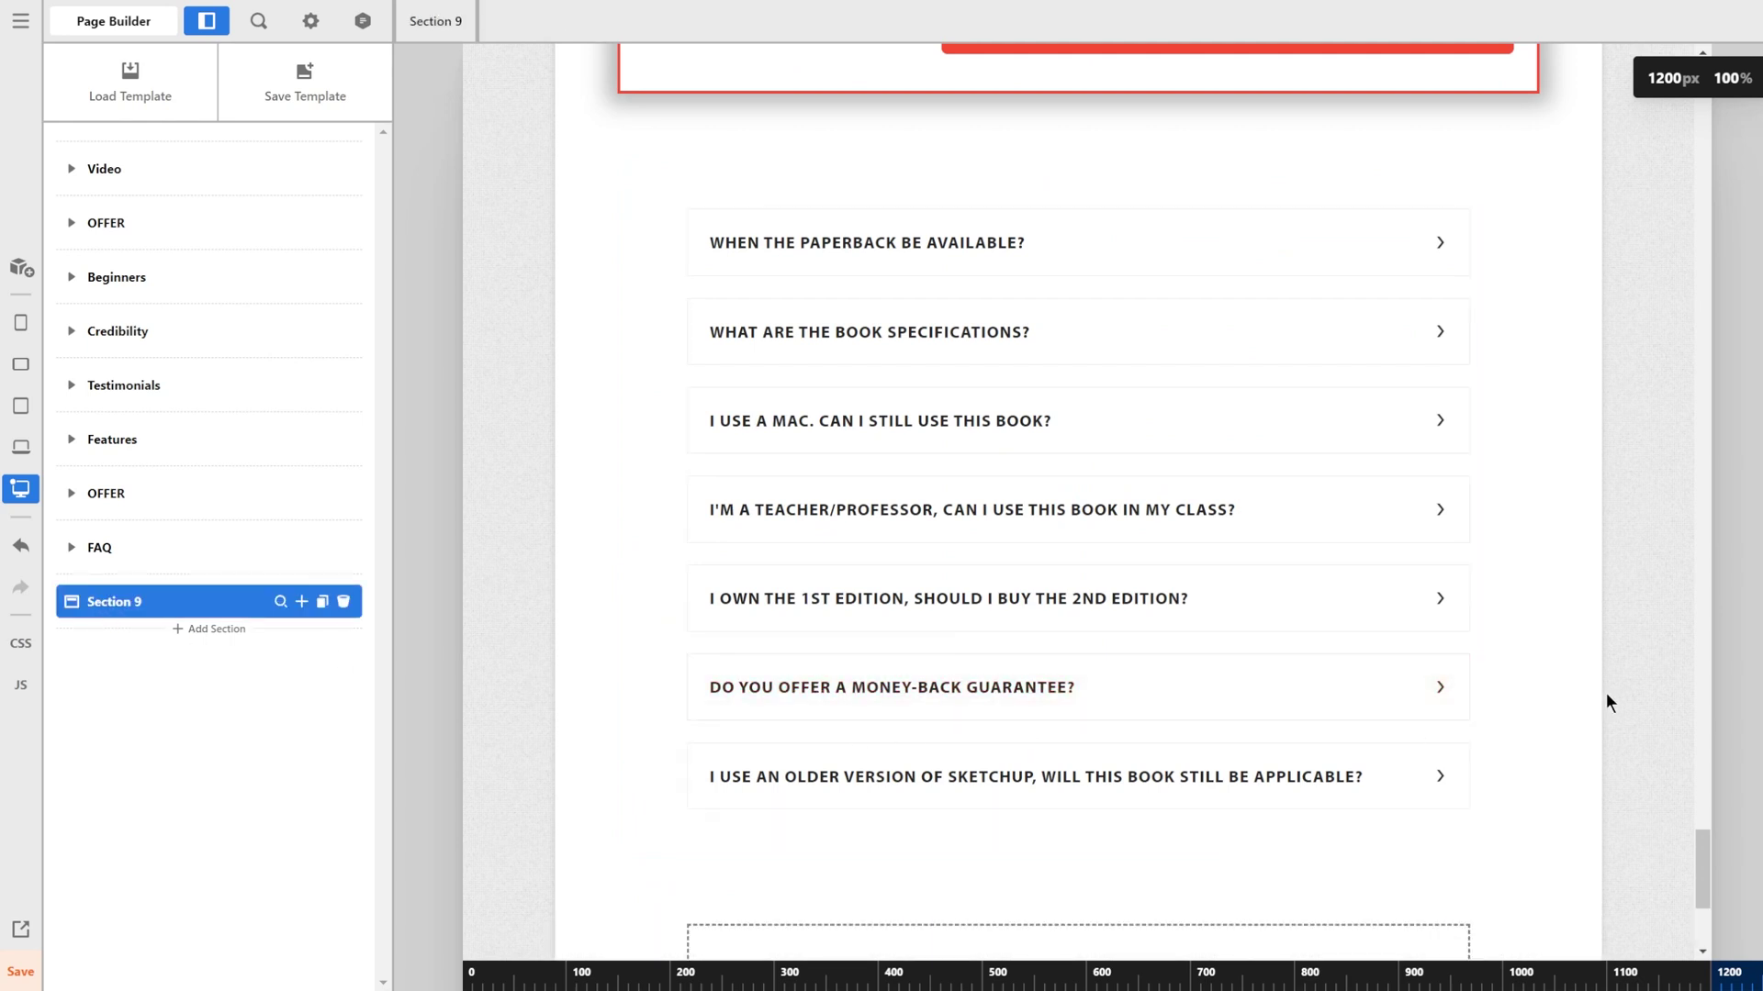
scroll(1606, 703, "down", 4)
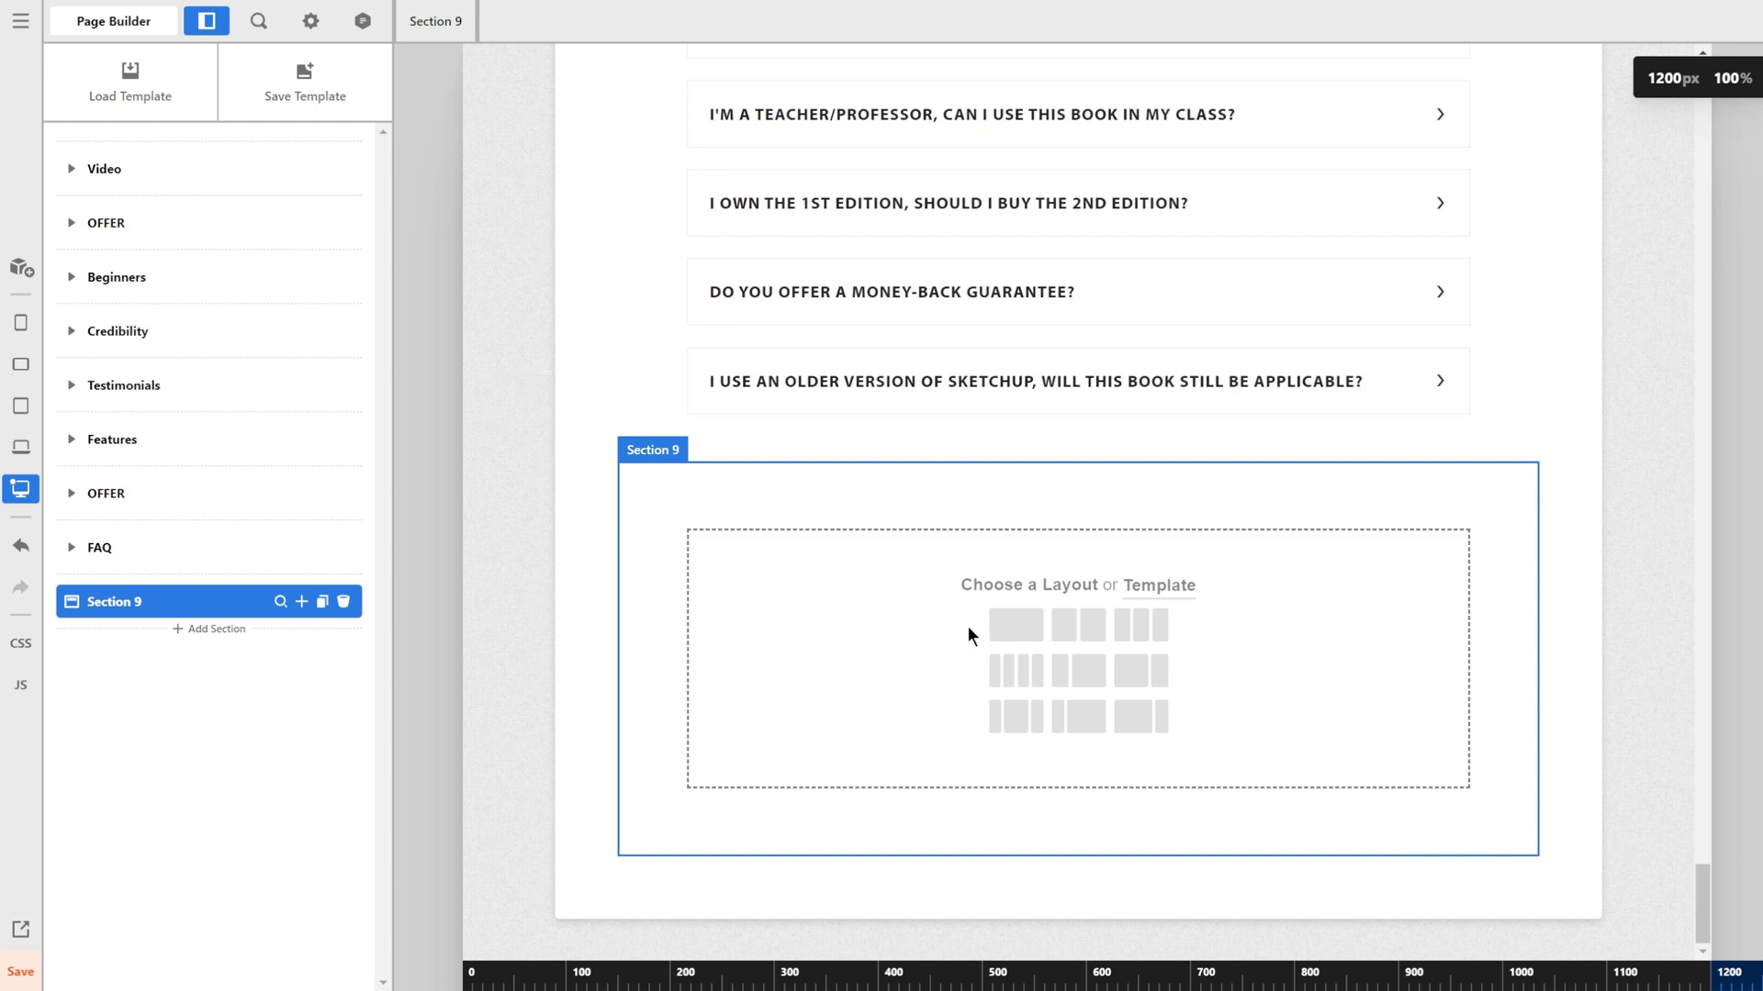
left_click(1082, 633)
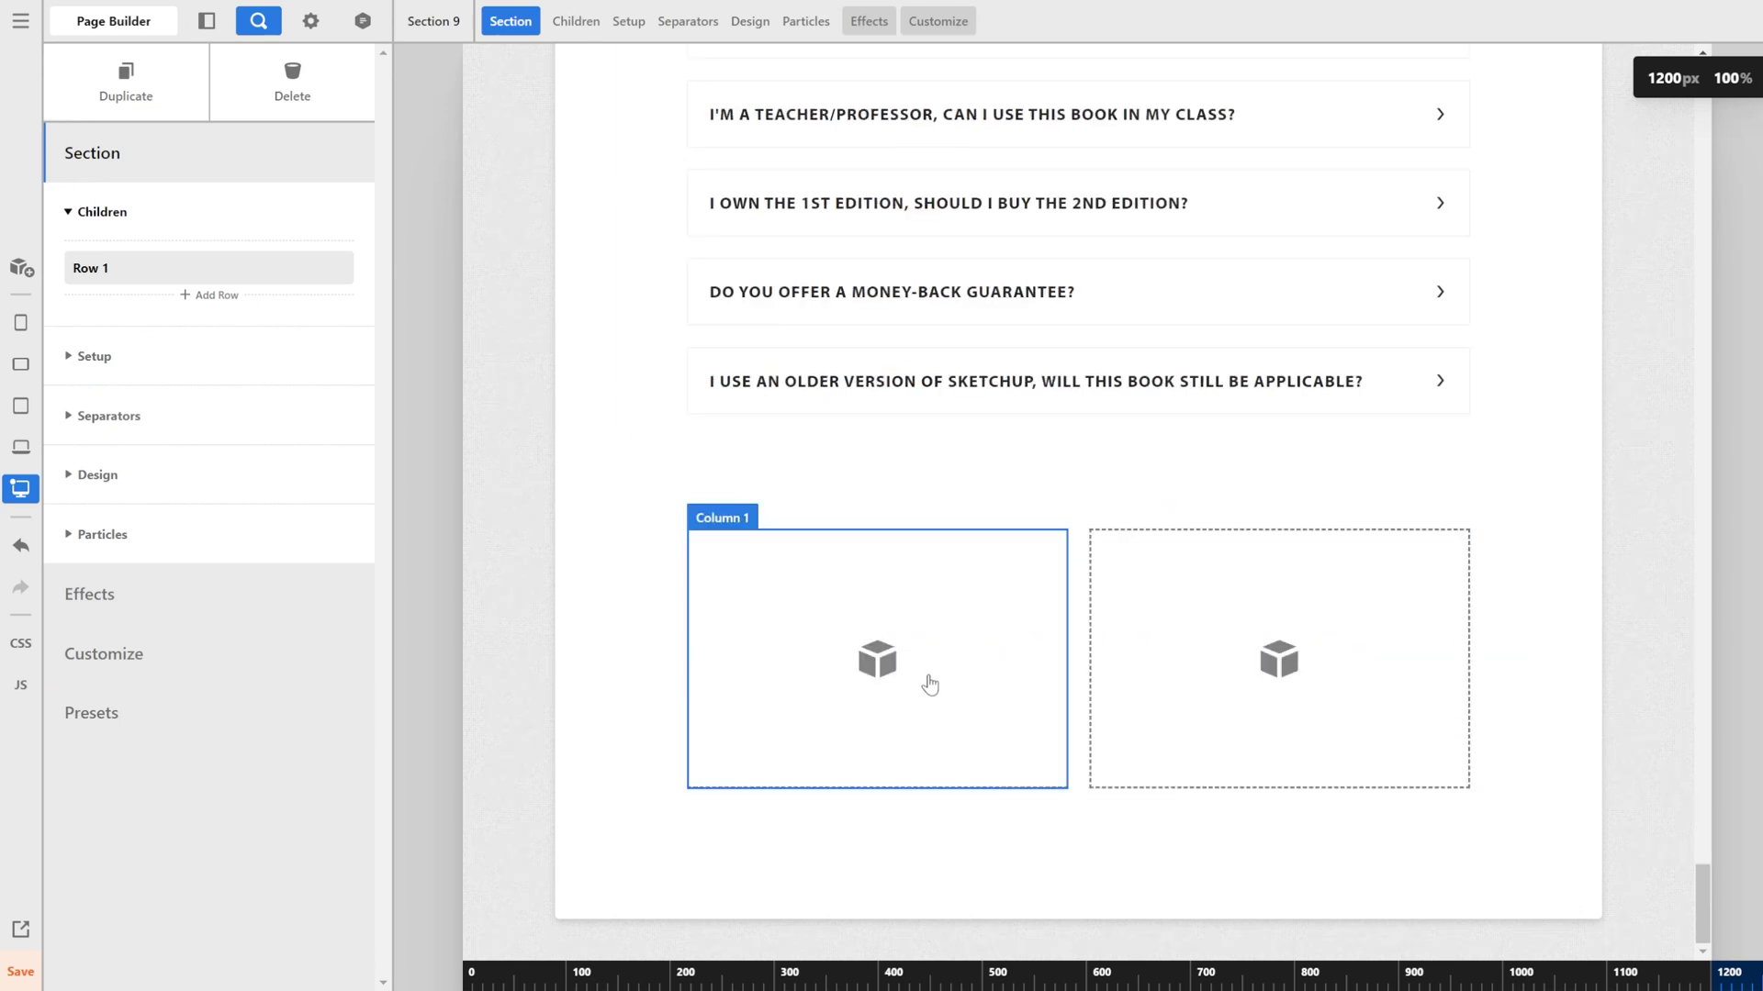
Open the elements library, extend its height and place a Countdown element in the new section's second column.
left_click(22, 269)
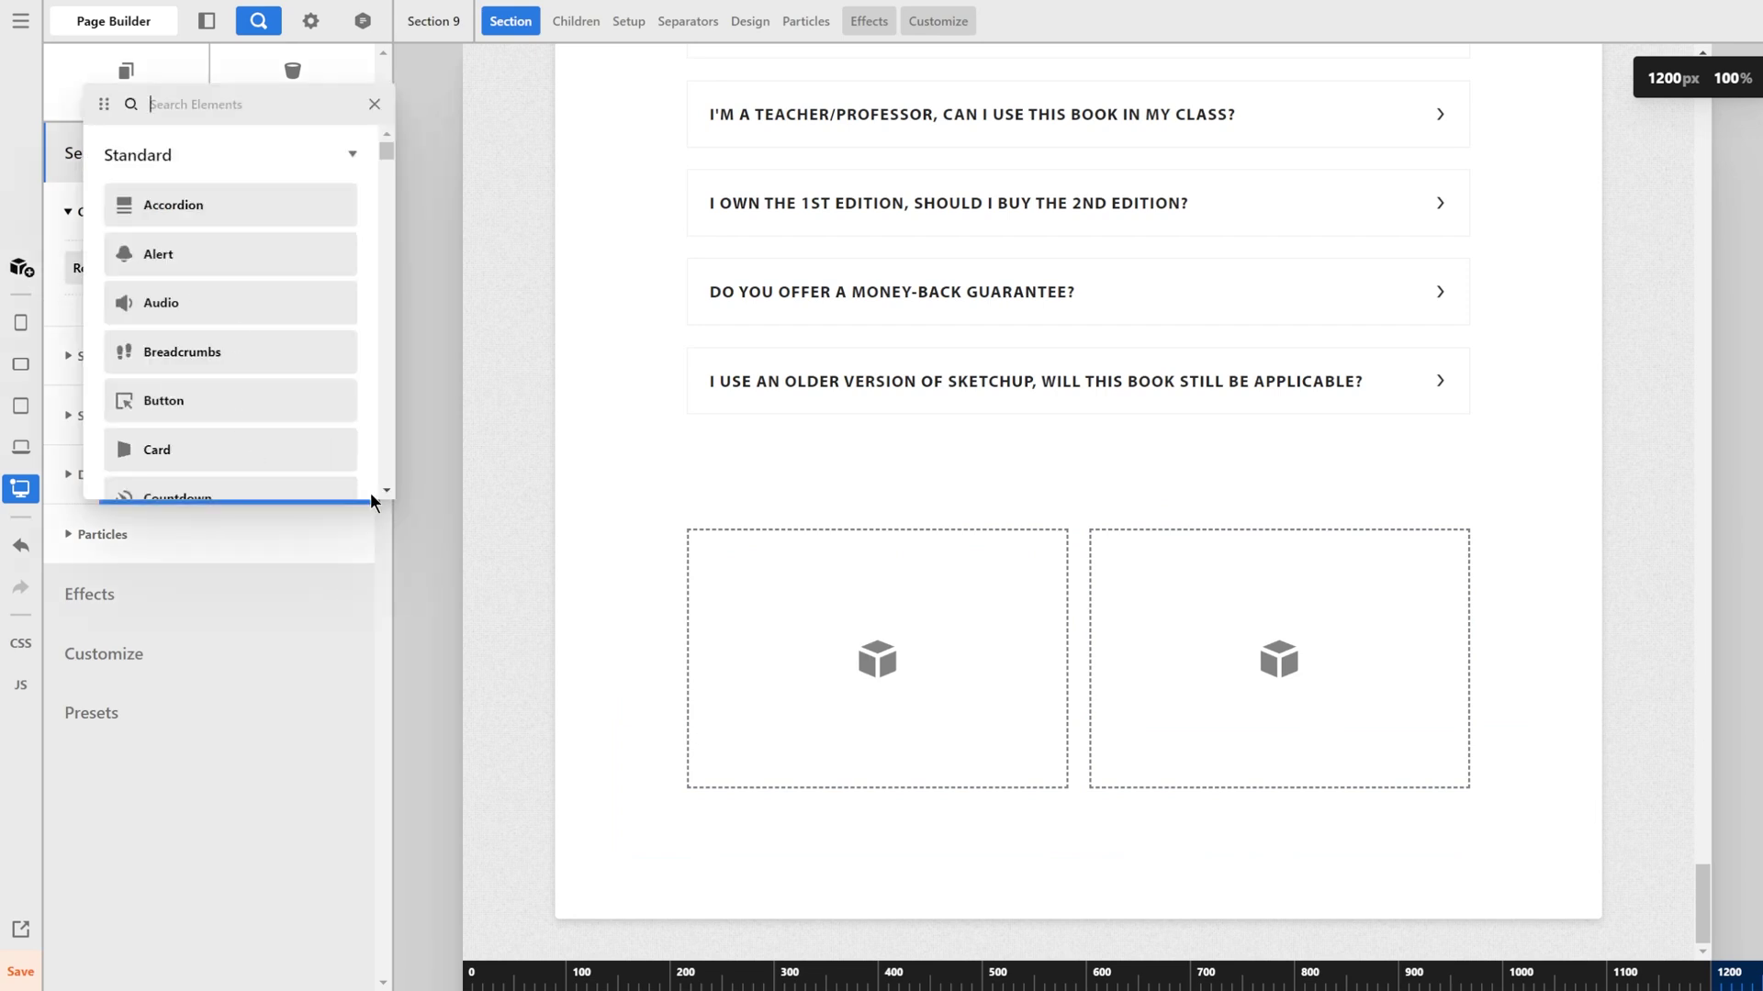
left_click_drag(374, 507, 376, 988)
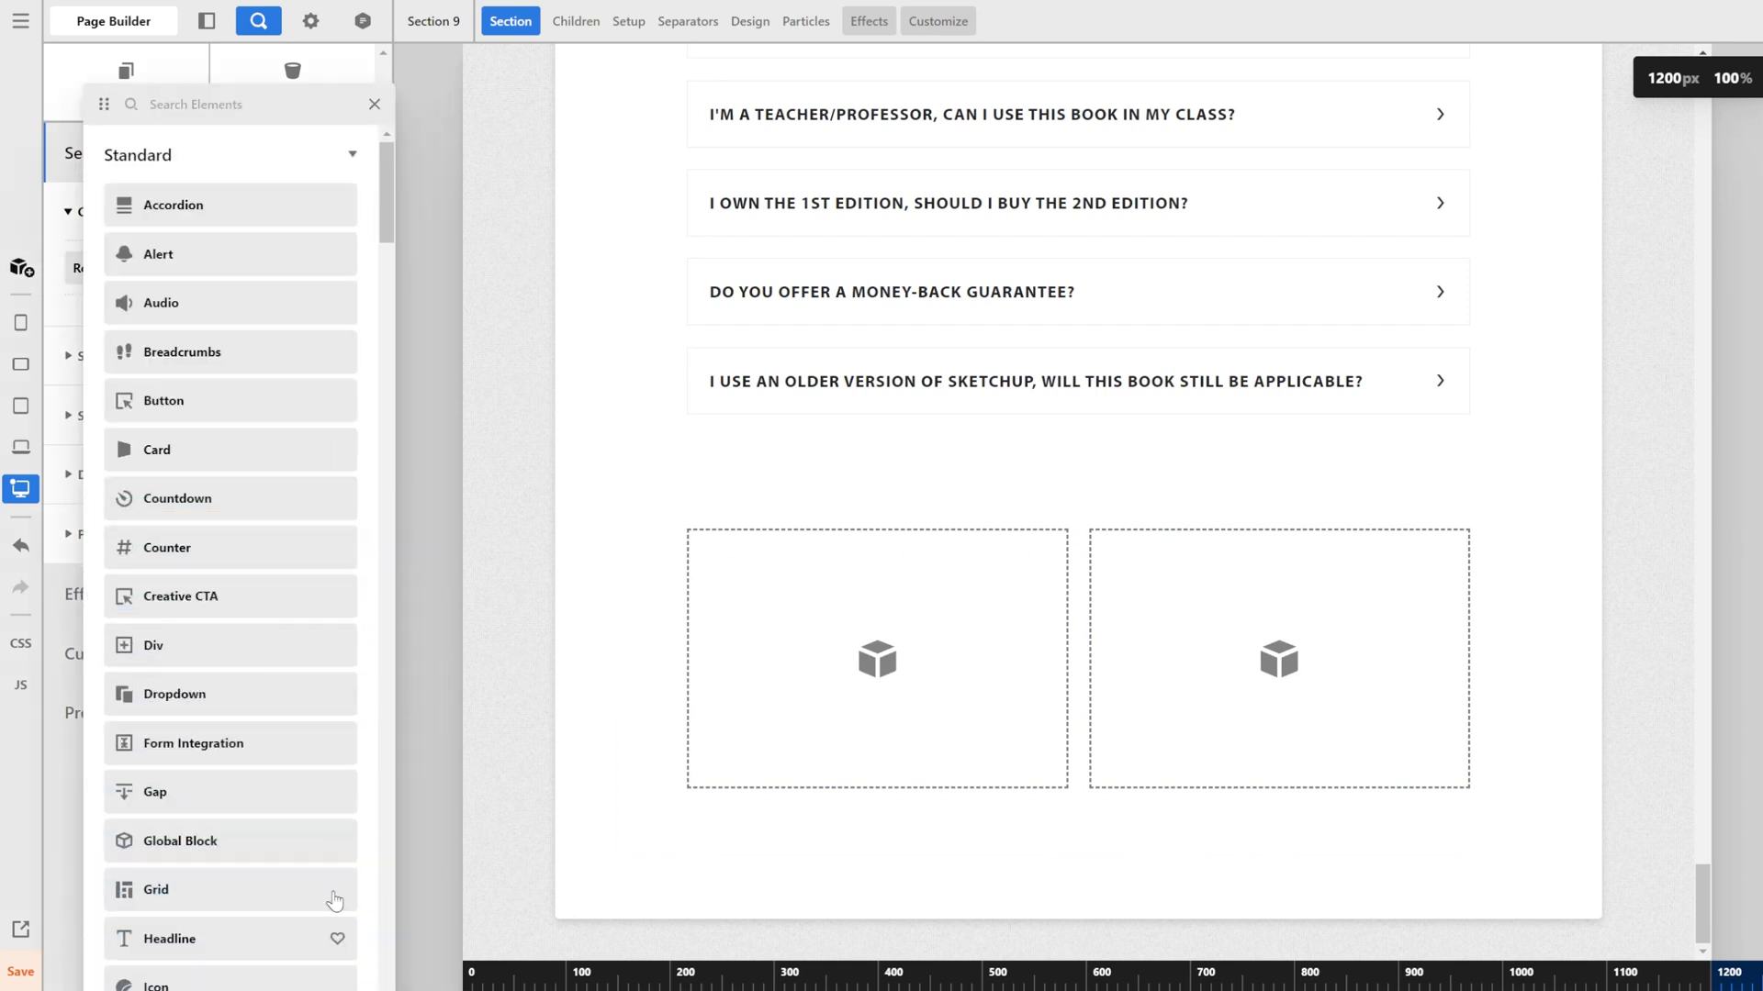
scroll(265, 537, "down", 1)
left_click_drag(147, 395, 1246, 678)
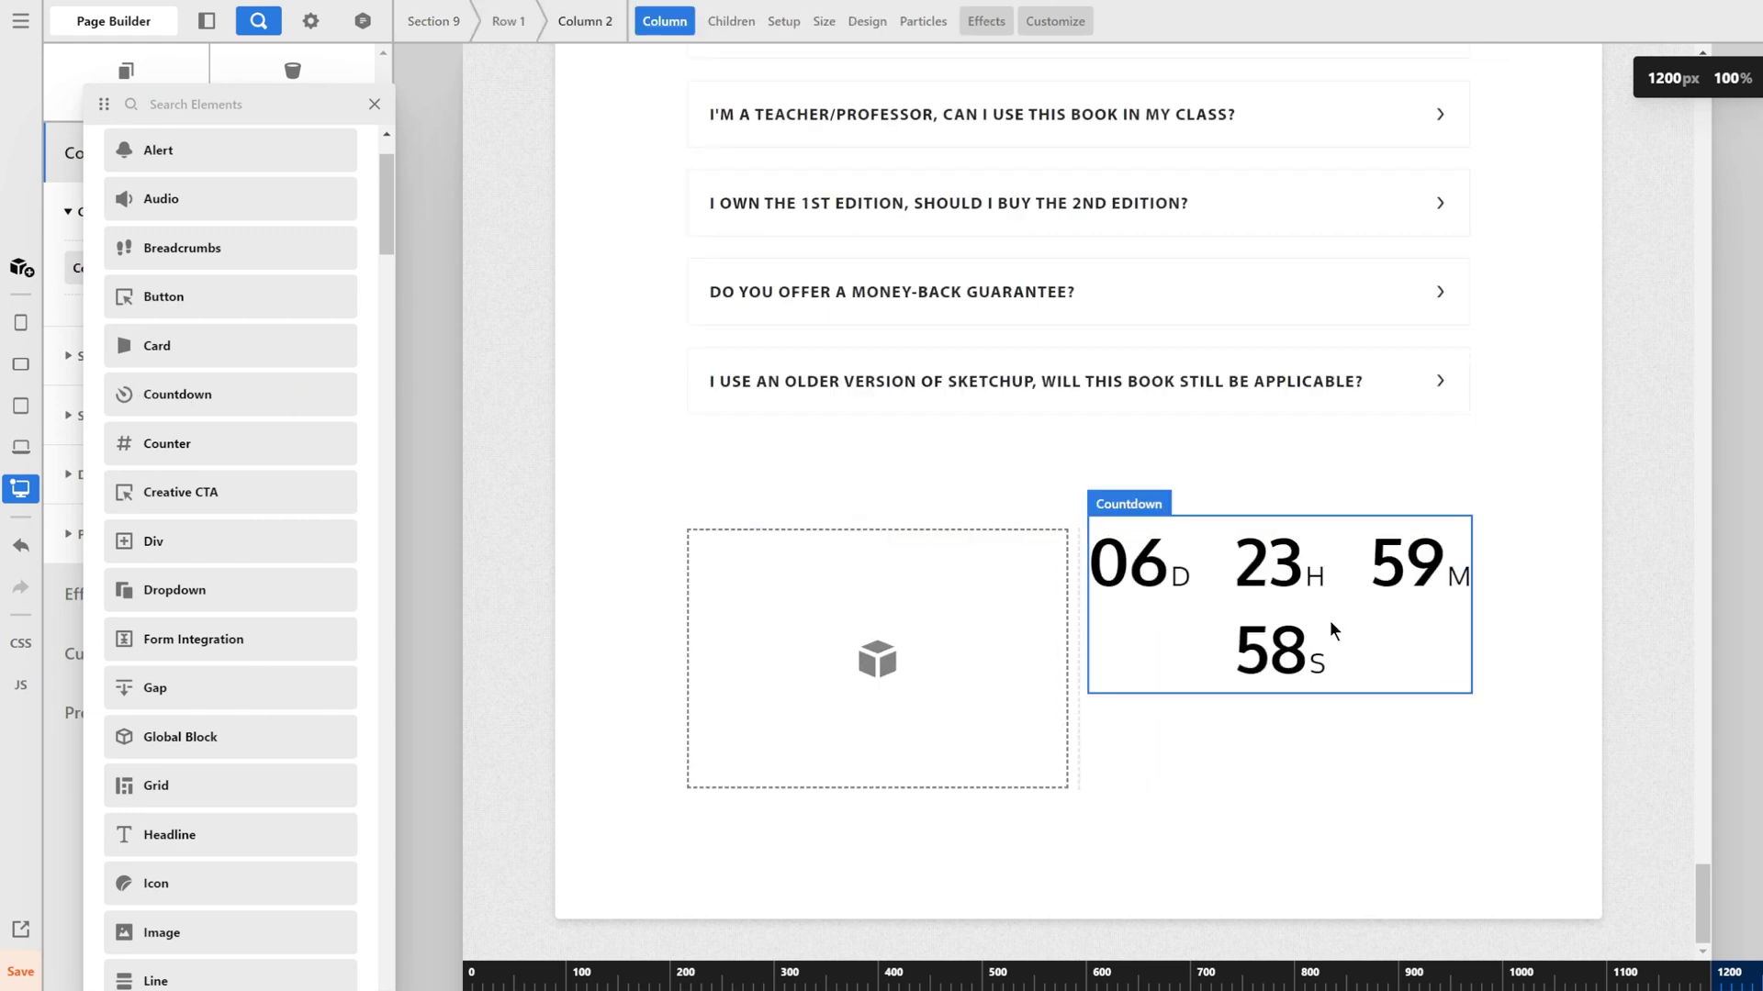
Find the Testimonial element in the elements library and place it in the new section's first column.
scroll(318, 600, "down", 1)
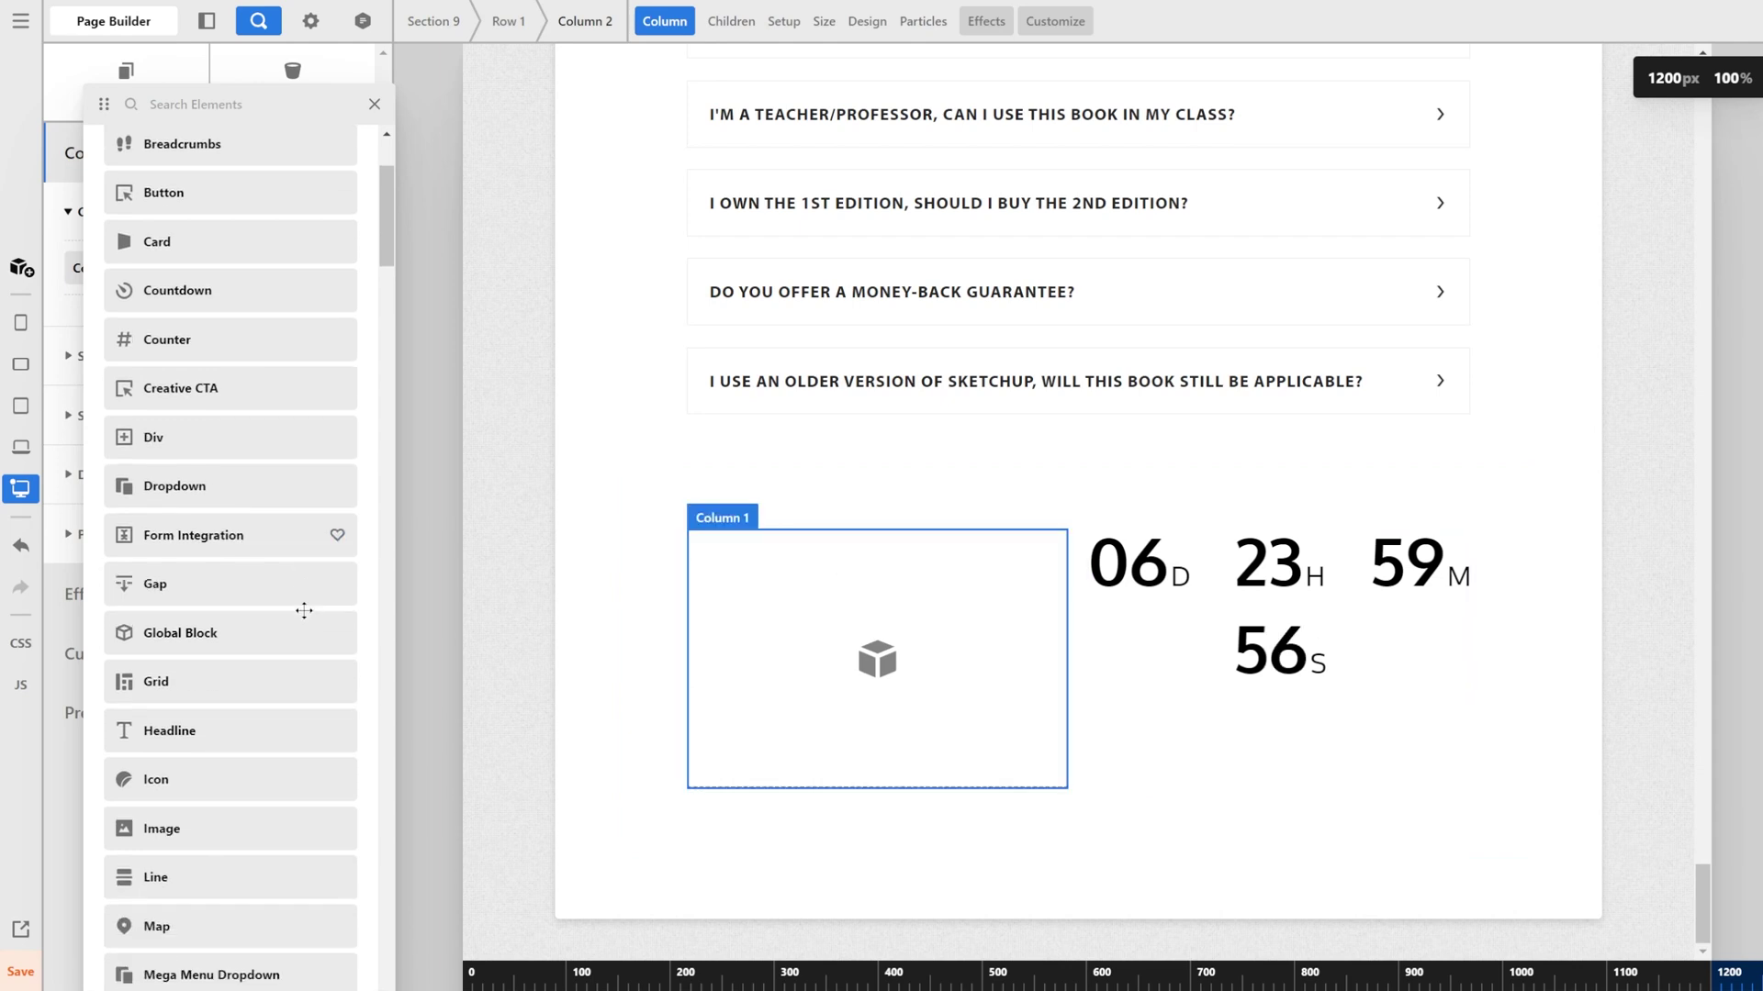
scroll(304, 610, "down", 3)
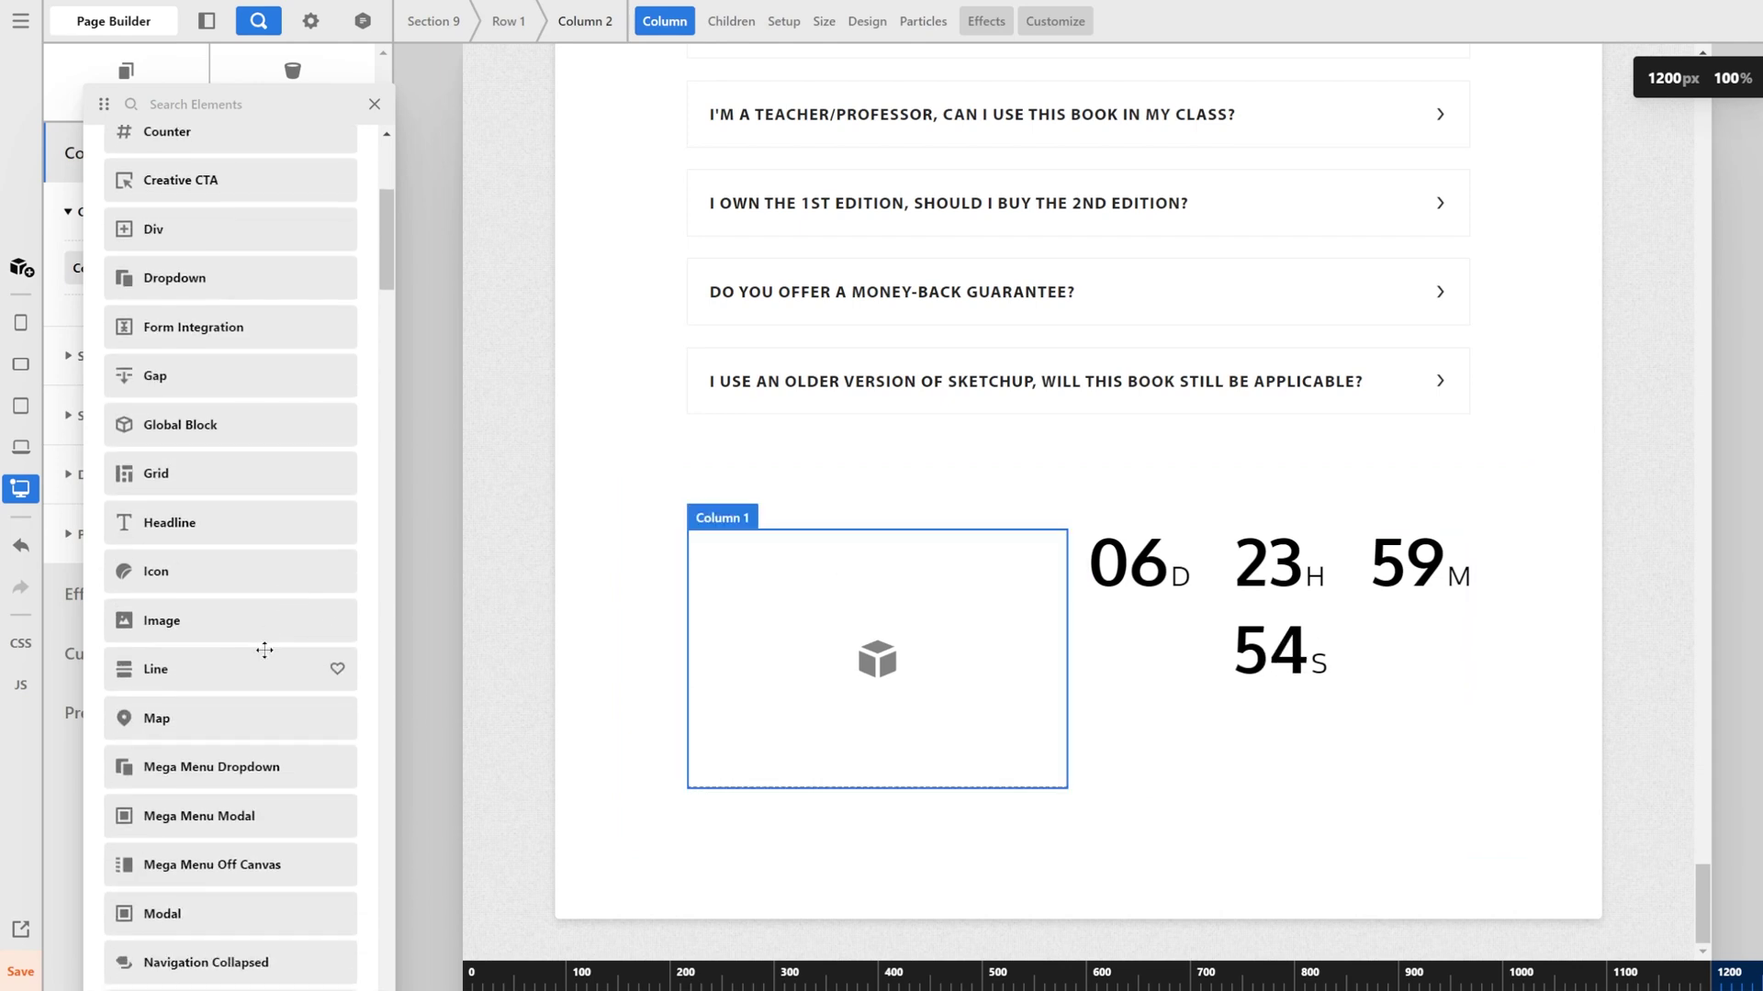
scroll(272, 652, "down", 10)
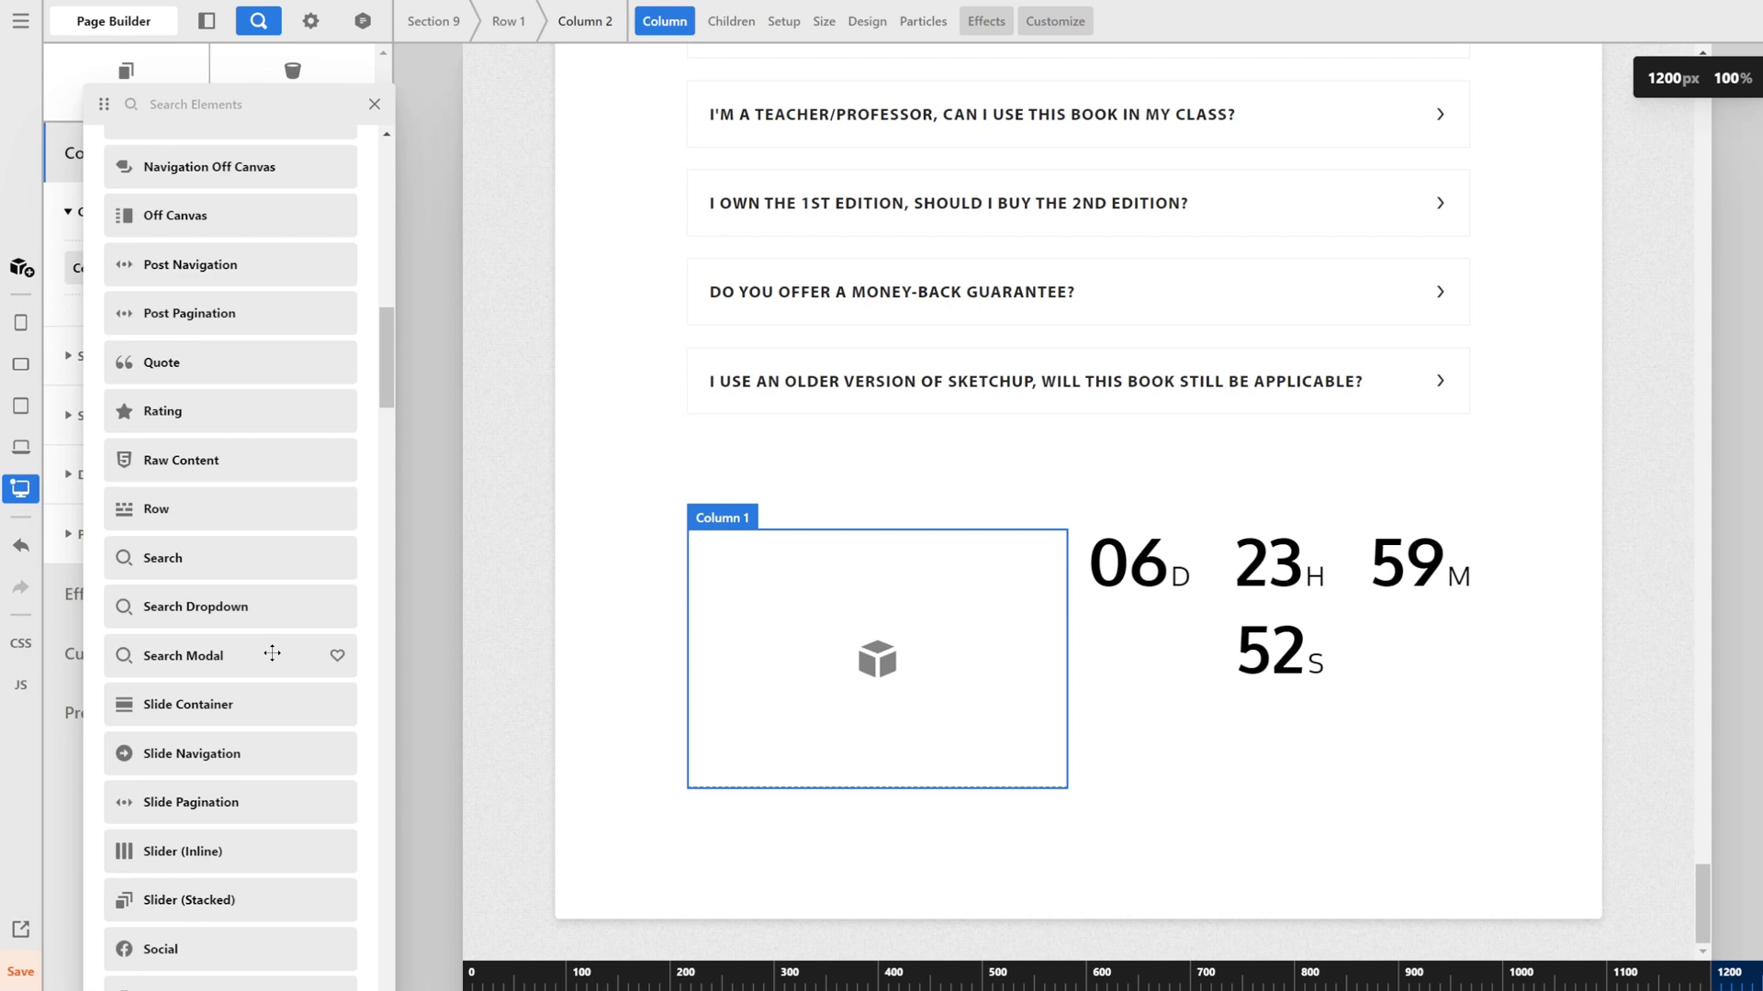
scroll(272, 653, "down", 3)
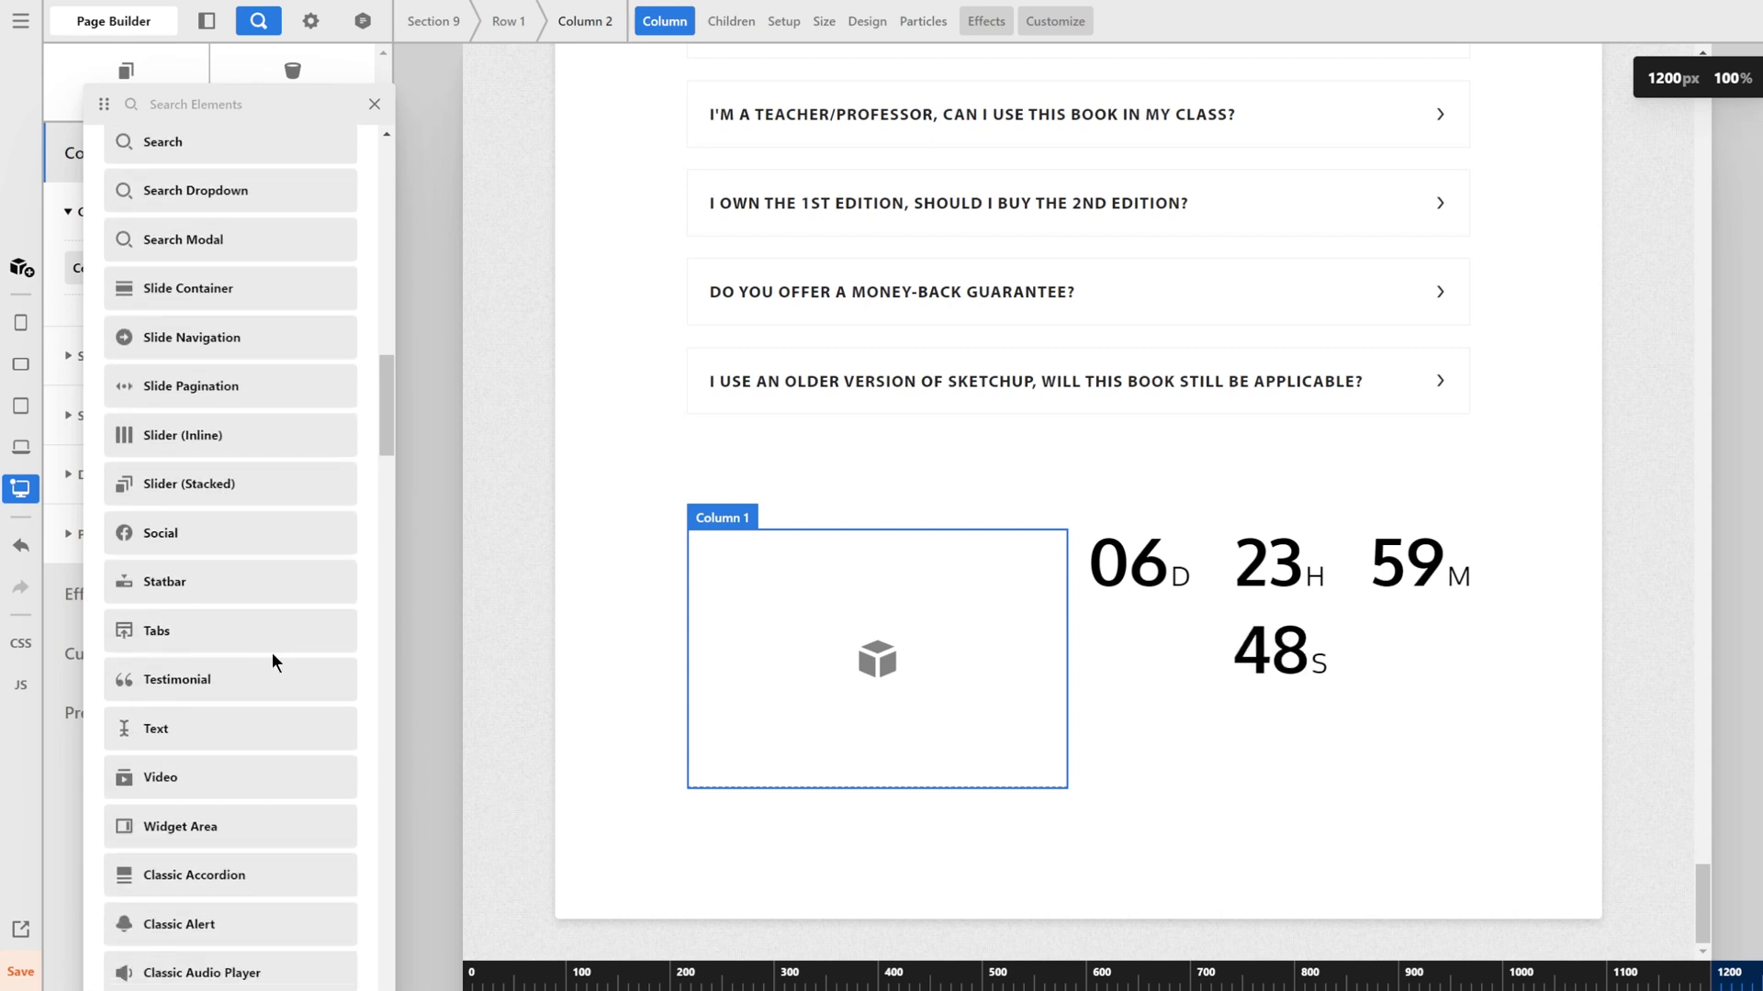
left_click_drag(160, 679, 903, 592)
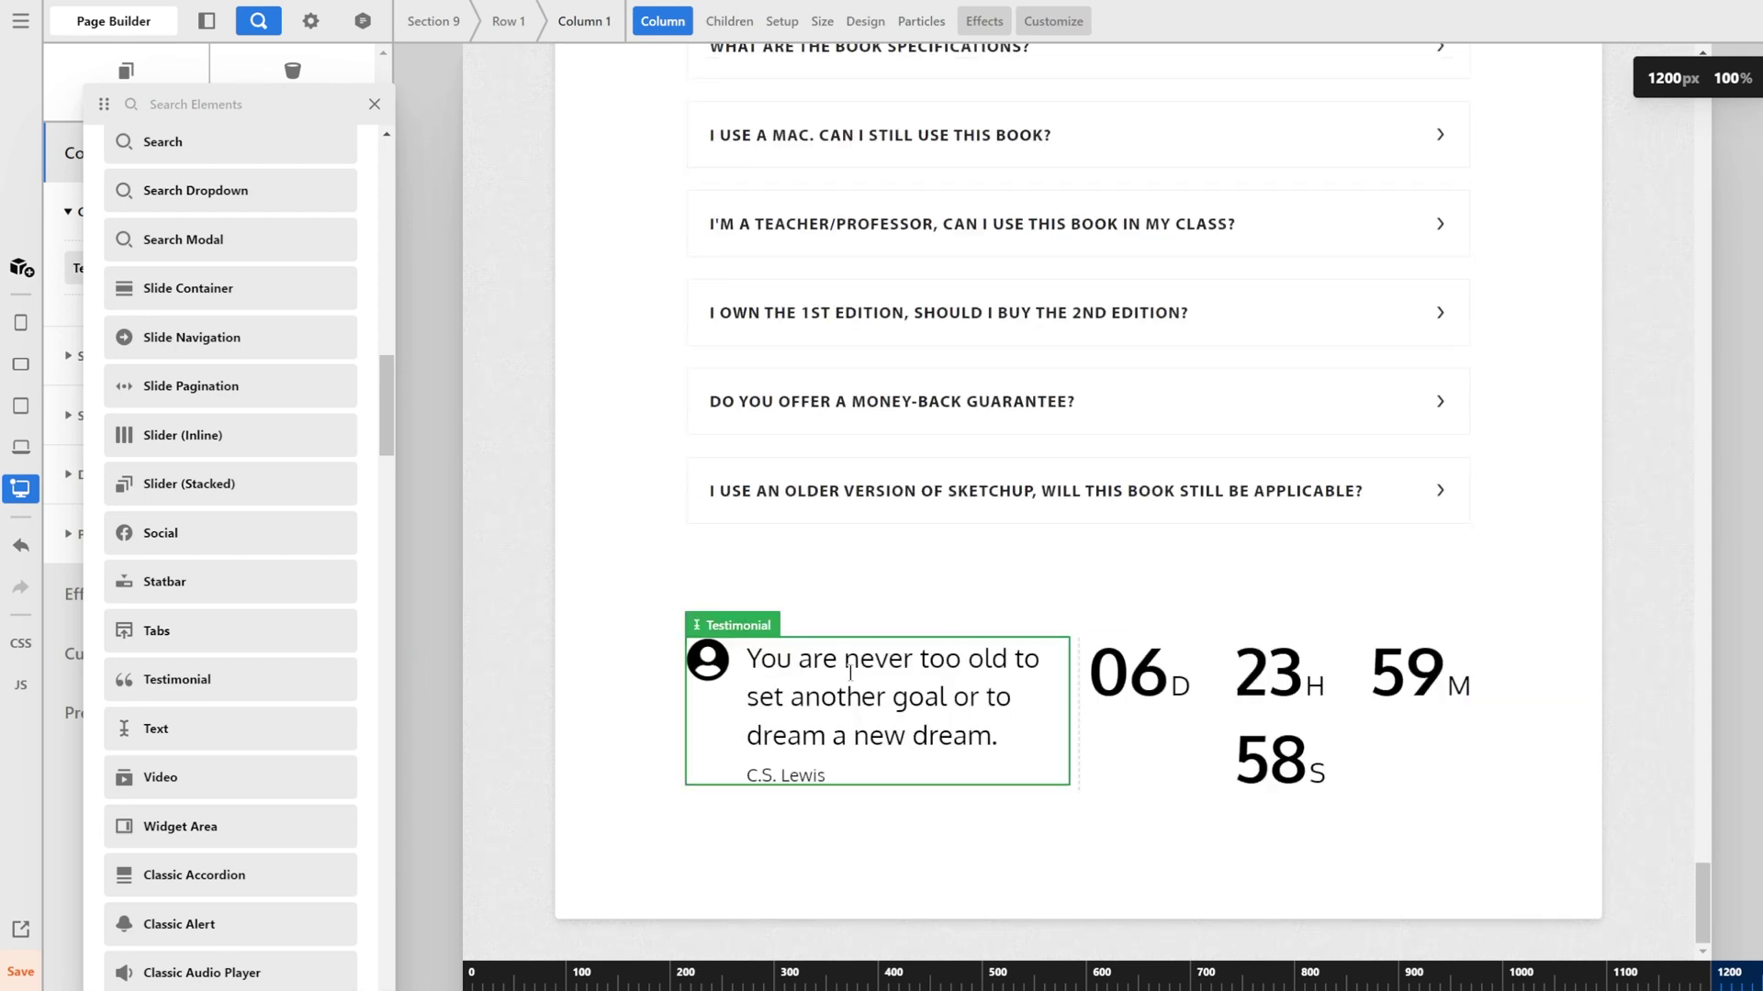
Select the testimonial, close the elements library, review the testimonial's settings and collapse its Setup group.
left_click(850, 673)
left_click(374, 104)
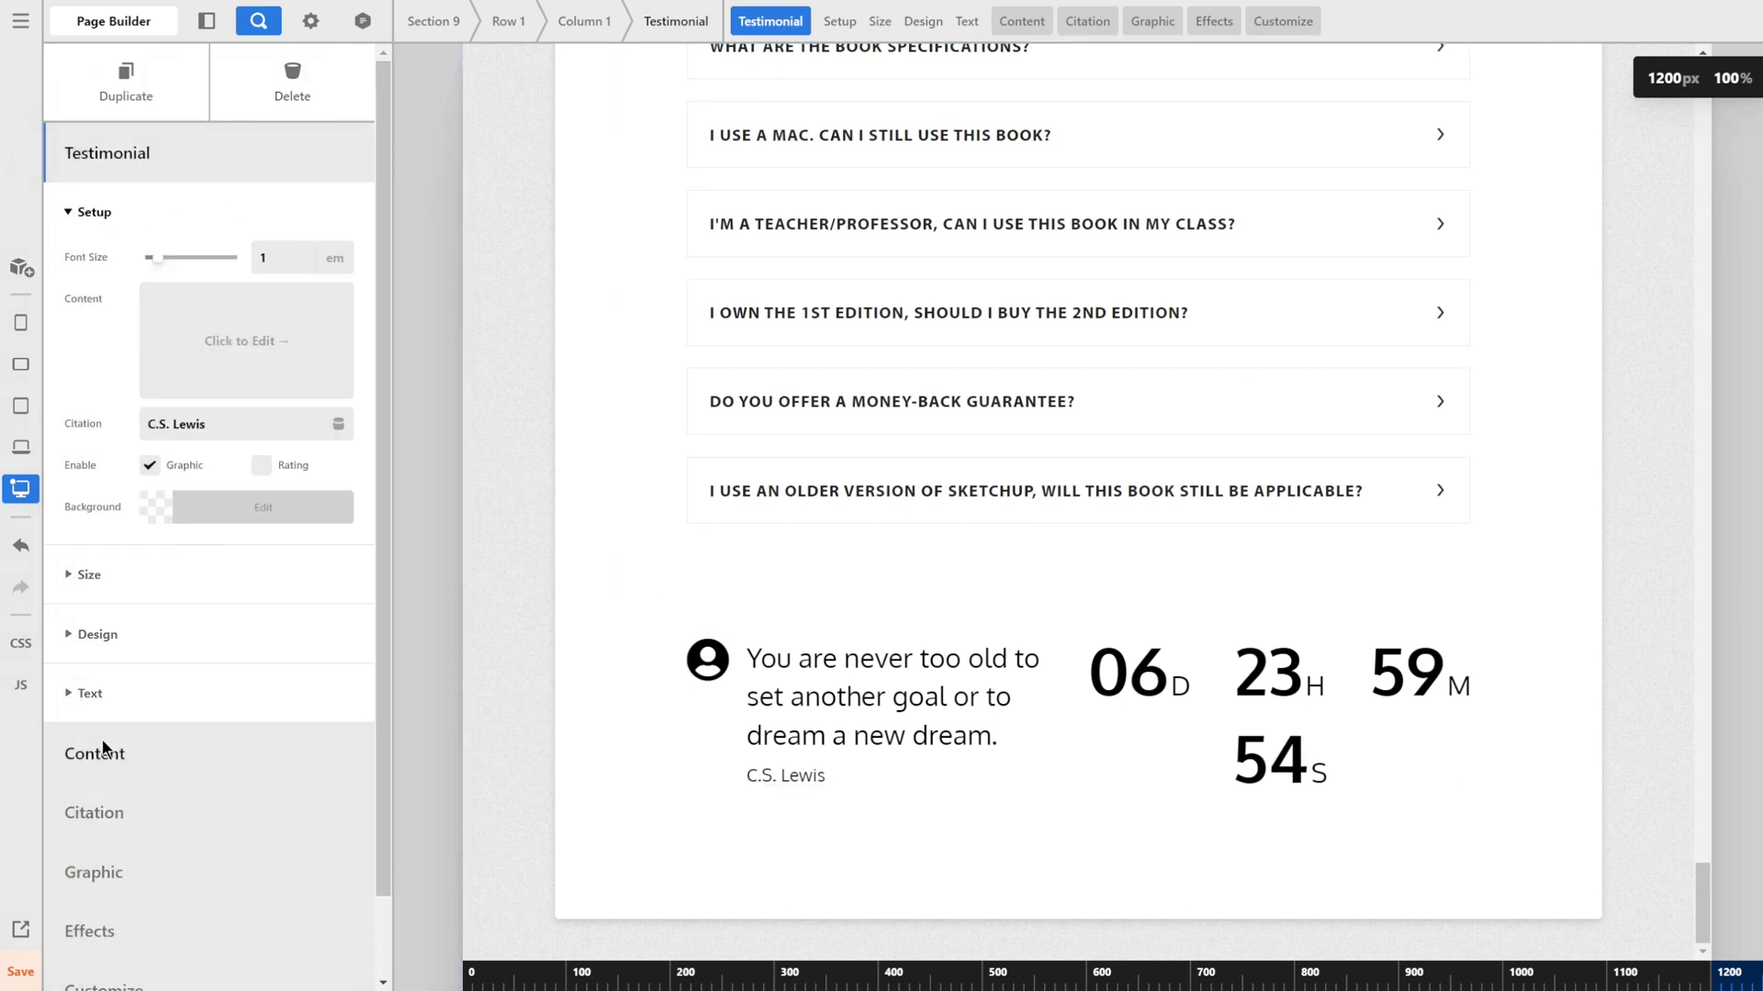
scroll(217, 681, "down", 1)
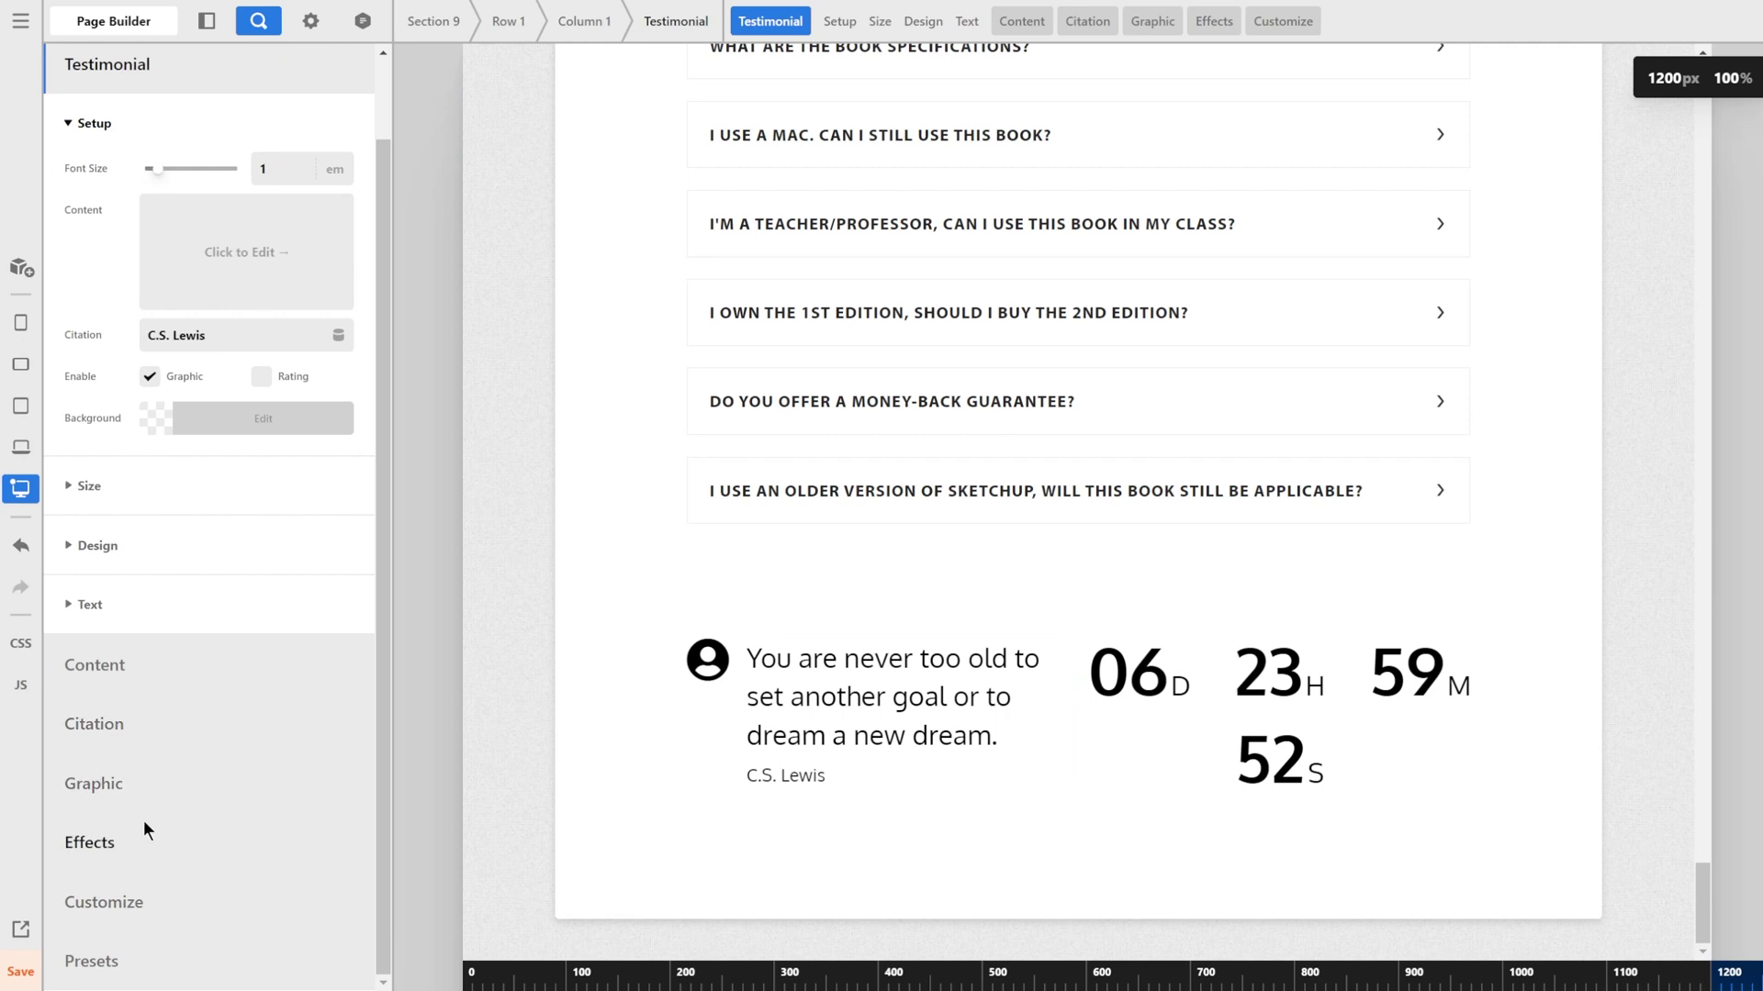
scroll(209, 805, "up", 1)
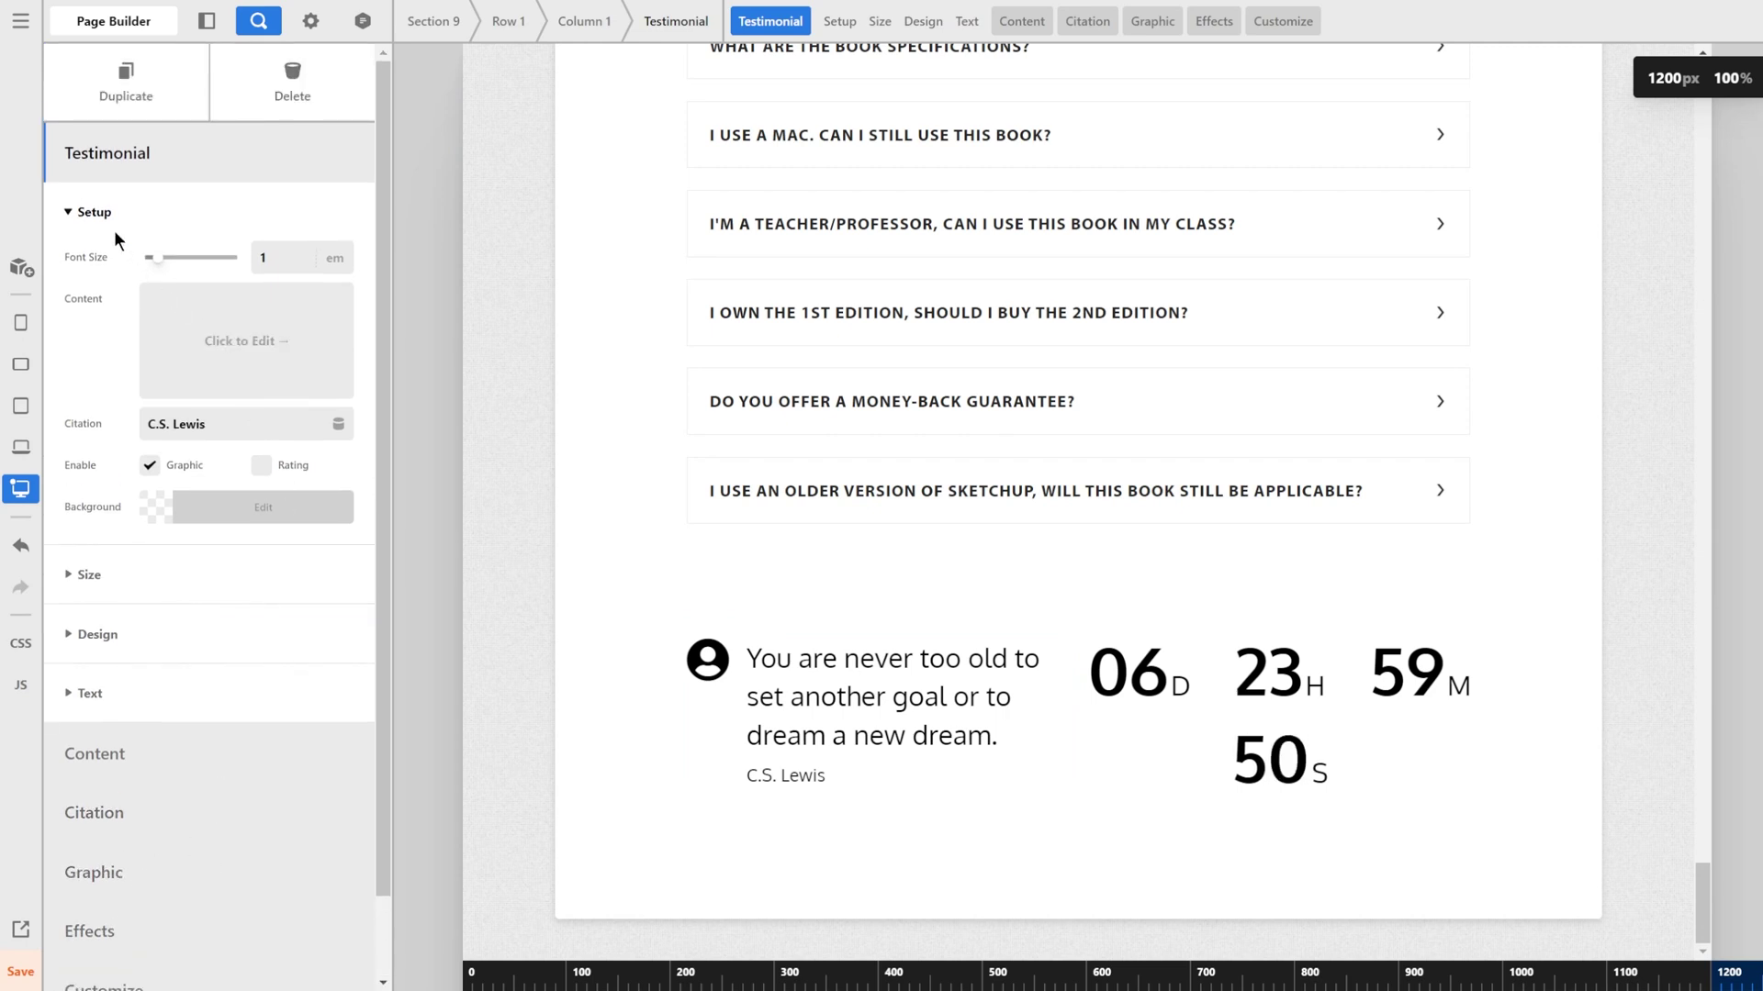
left_click(81, 210)
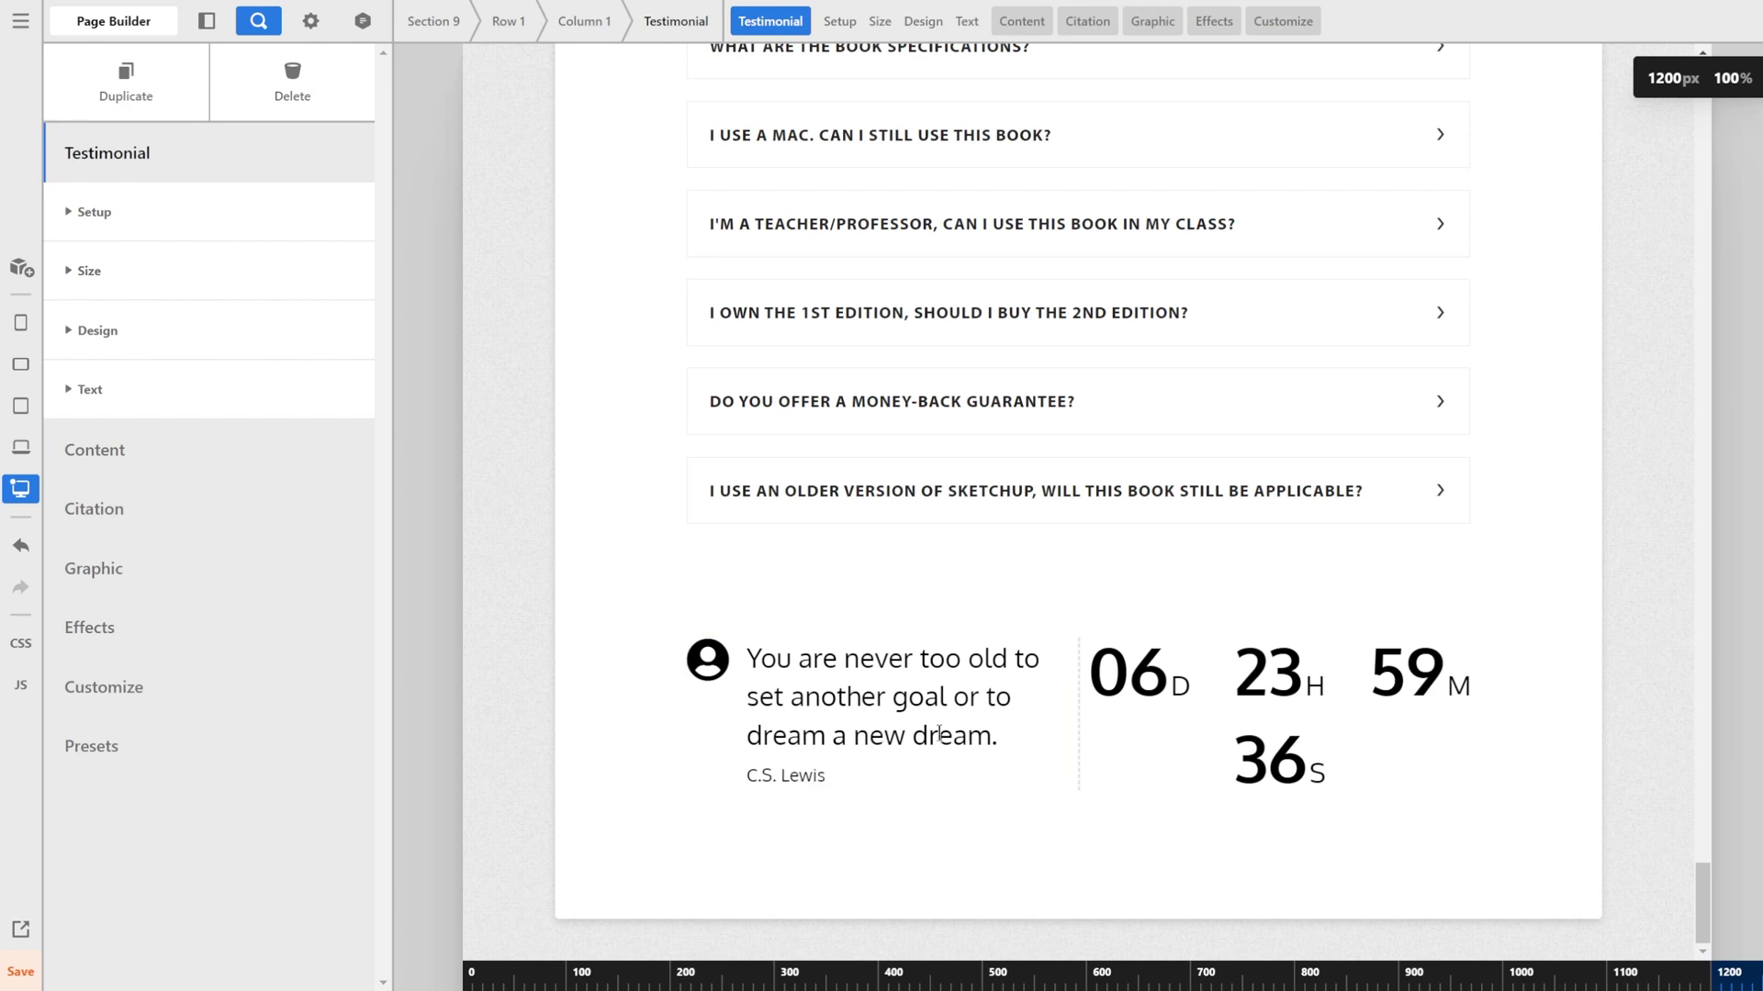
Edit the testimonial quote directly in the page preview so that its last line reads "dream erge gw dream.".
left_click(939, 734)
key("BackSpace")
key("BackSpace")
key("BackSpace")
key("BackSpace")
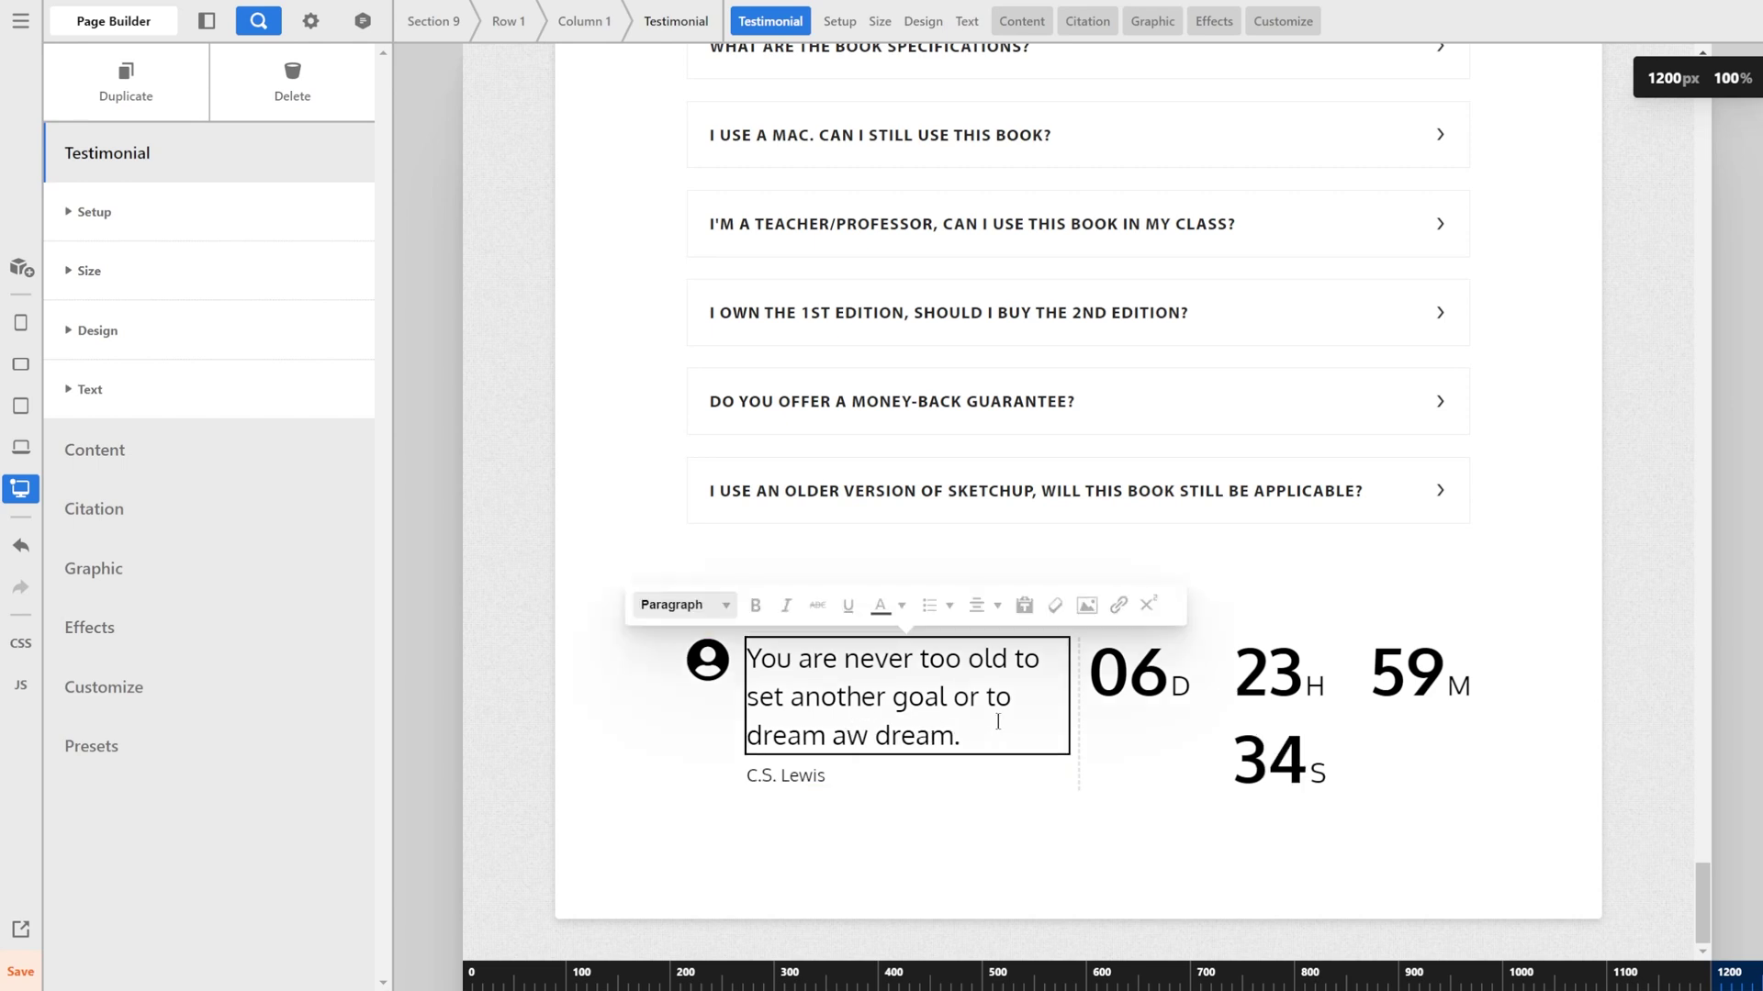
type("erge g")
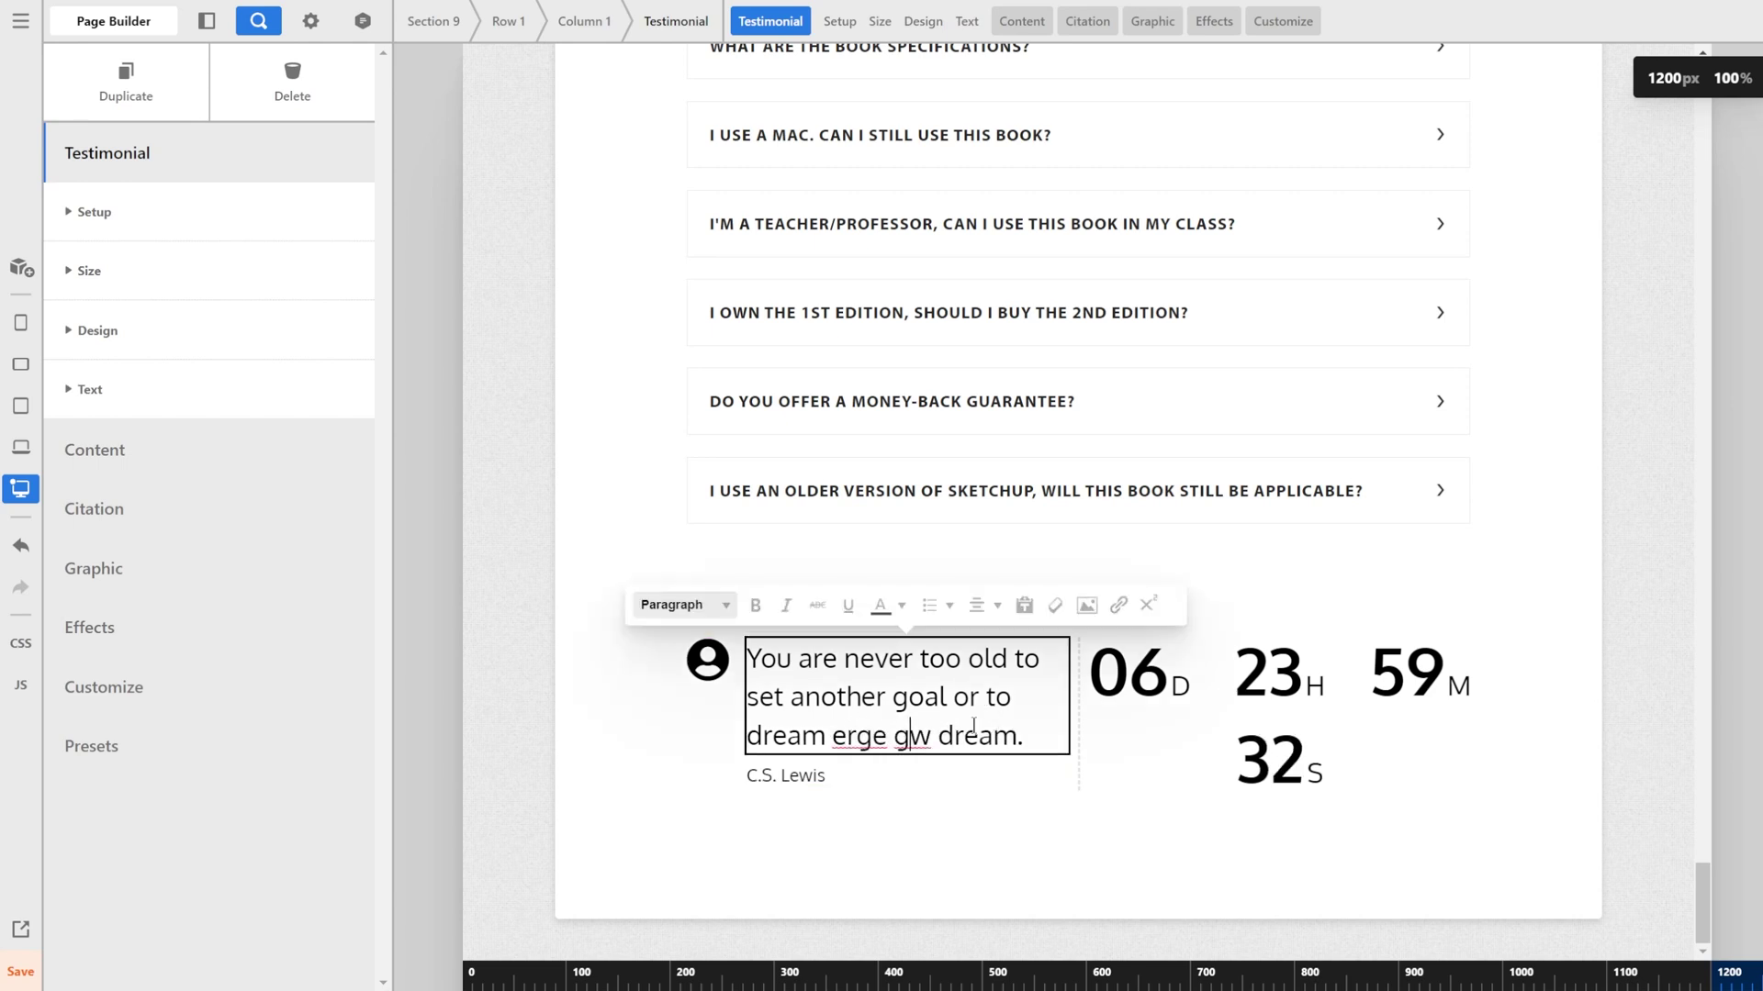
Select the new section around the testimonial and countdown, and expand its Setup settings.
left_click(971, 849)
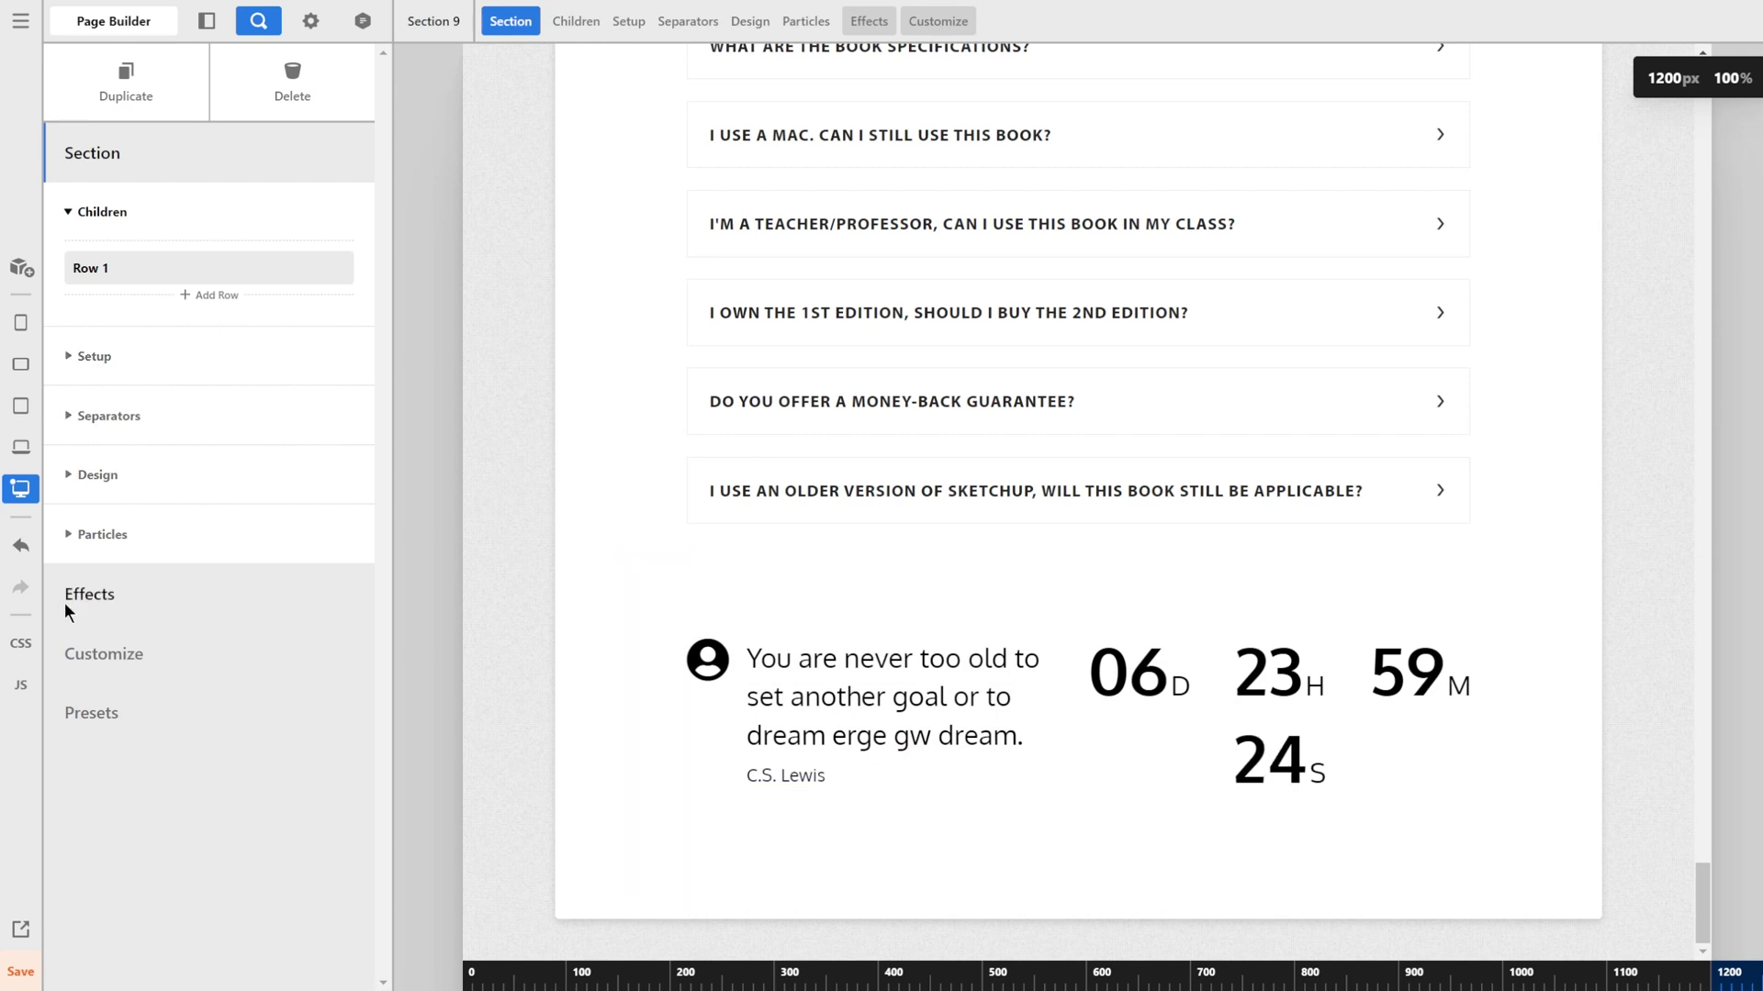
left_click(73, 356)
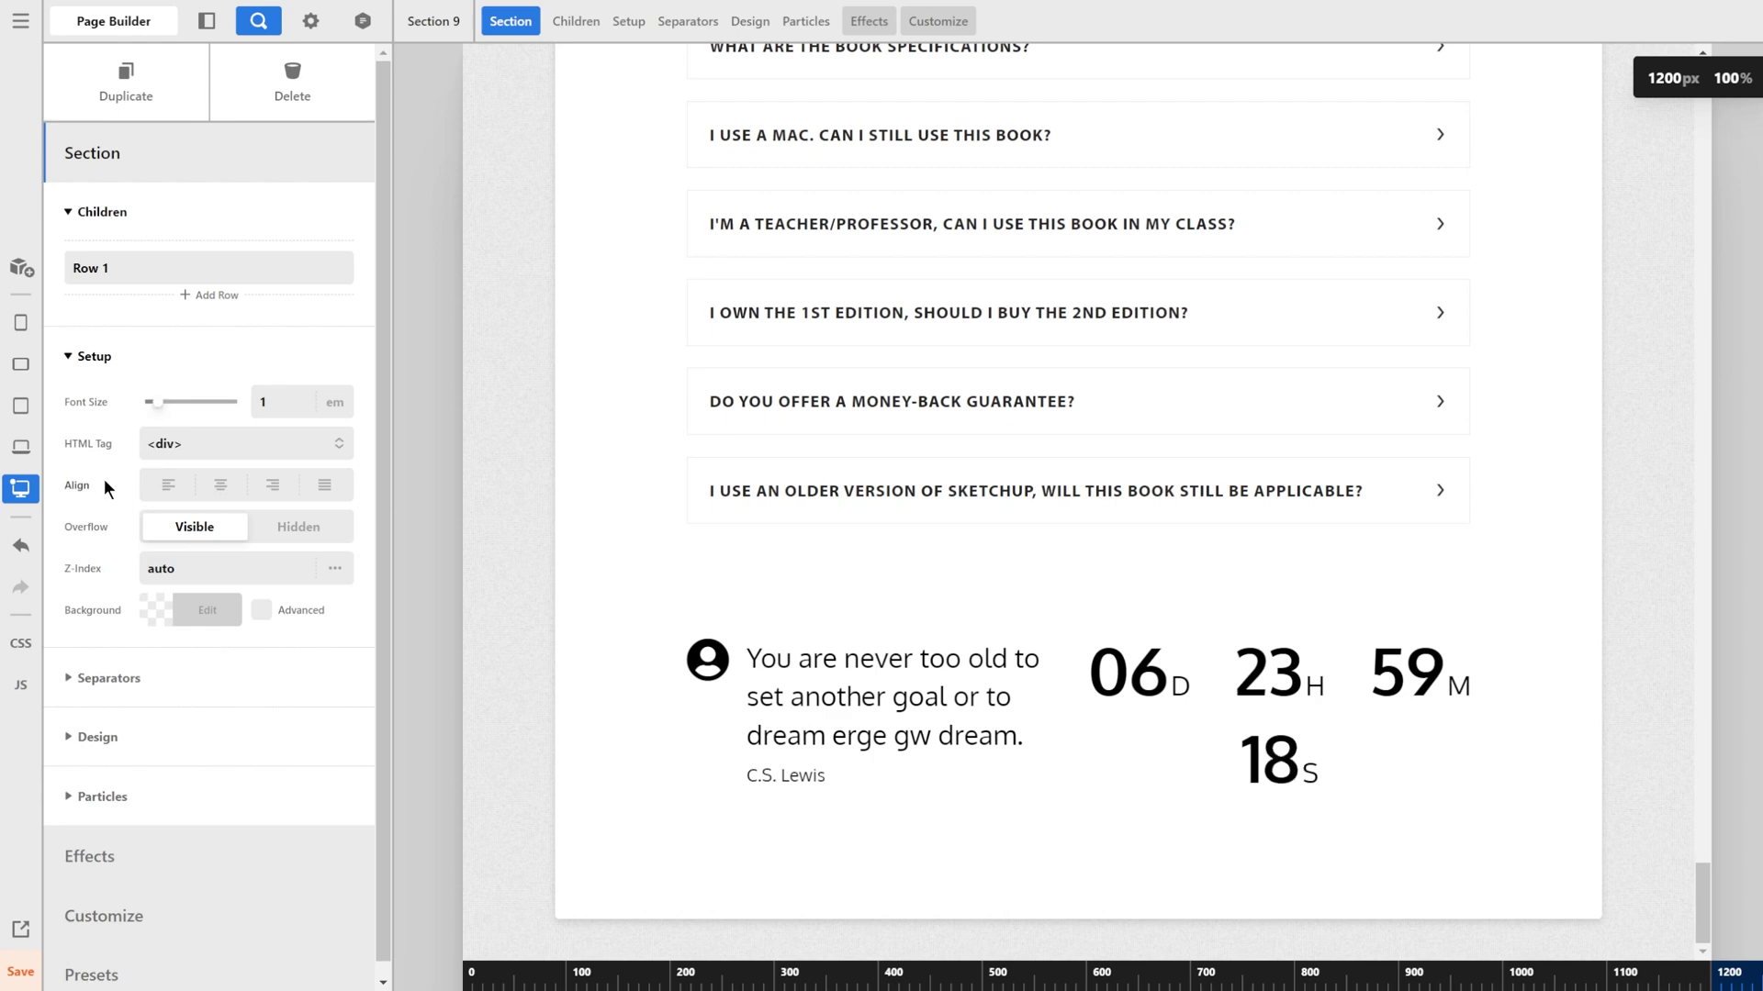